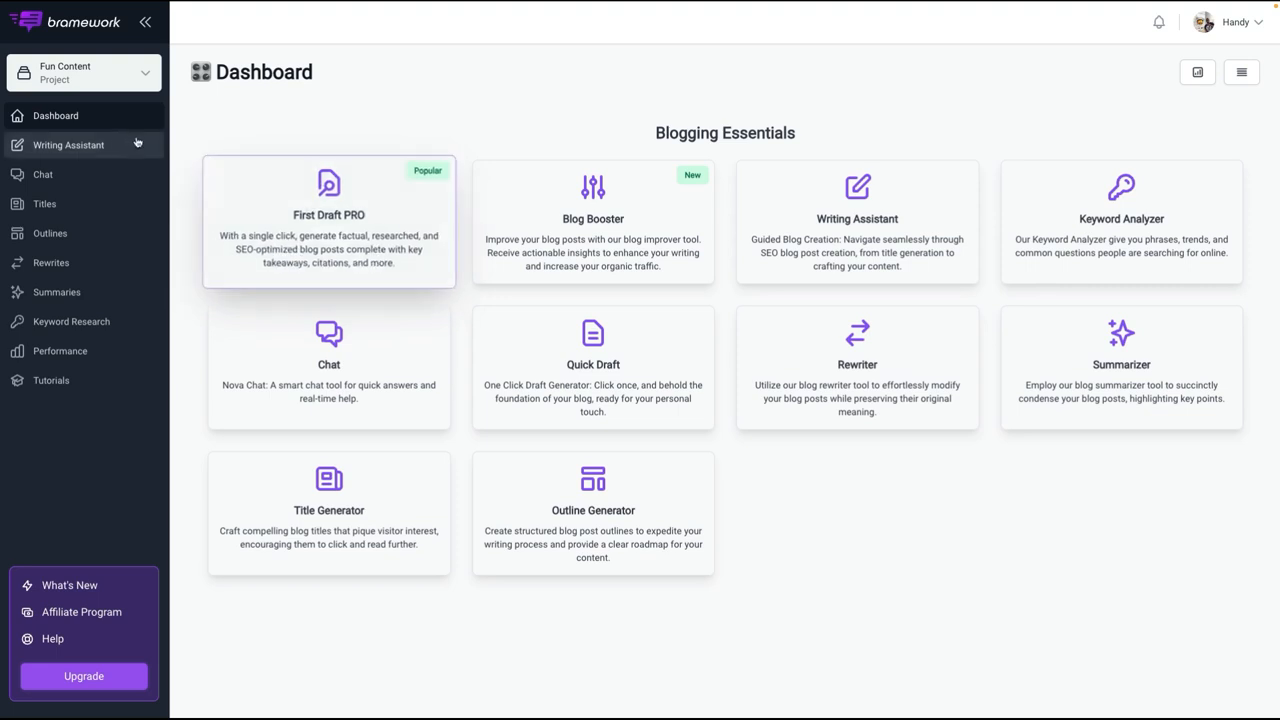
Step: Open the First Draft PRO generator from the Long-Form Writing Assistant
left_click(100, 145)
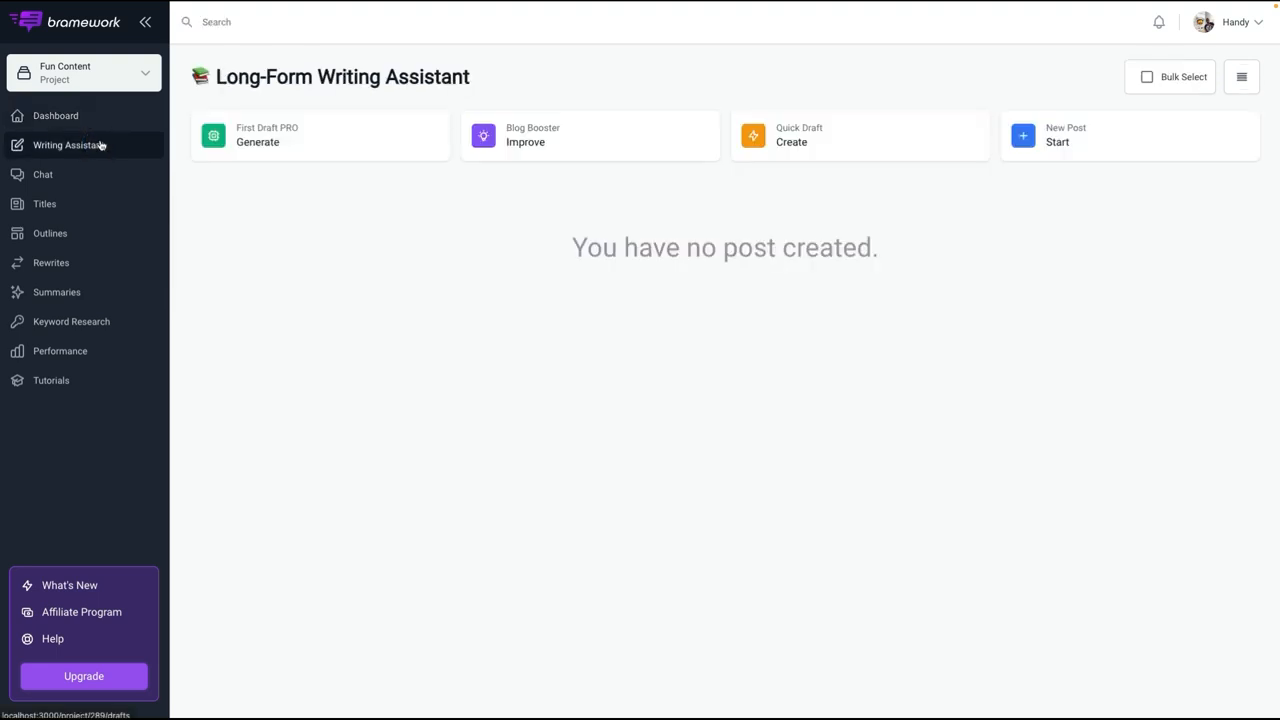
left_click(298, 144)
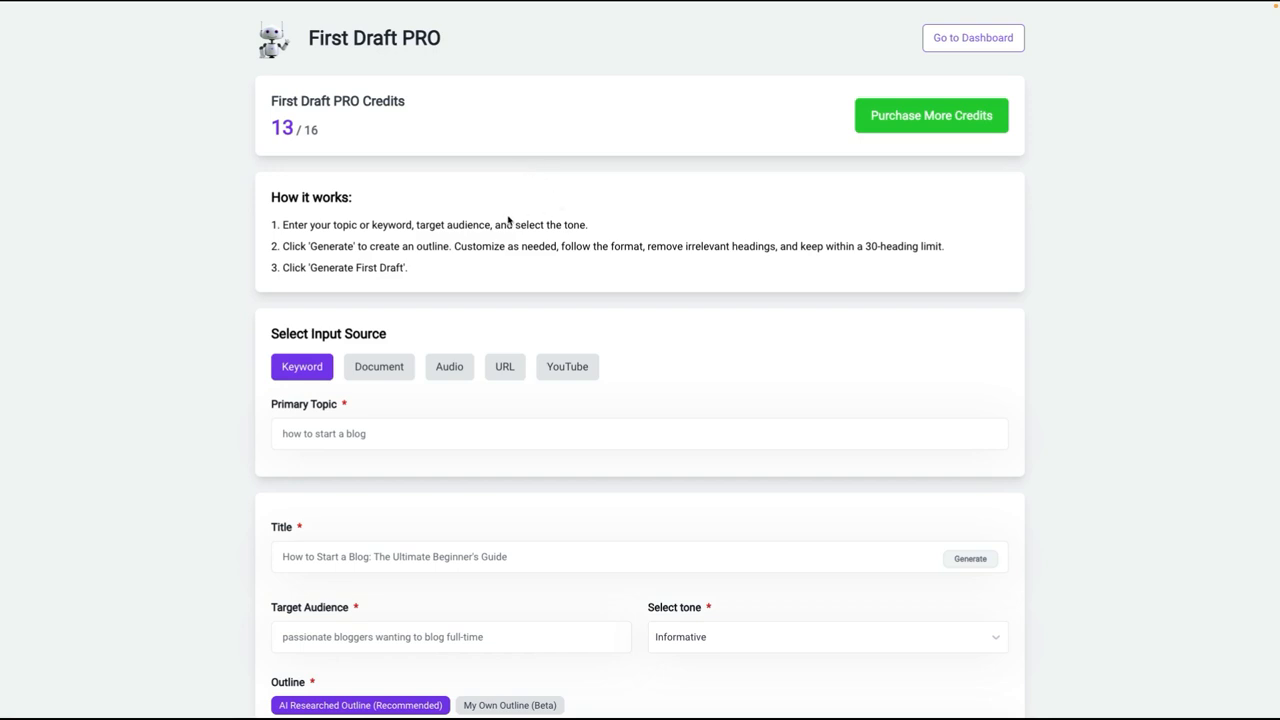
Step: Check the Document input source, return to Keyword, and set the primary topic to "ai for real estate agents"
scroll(508, 220, "down", 2)
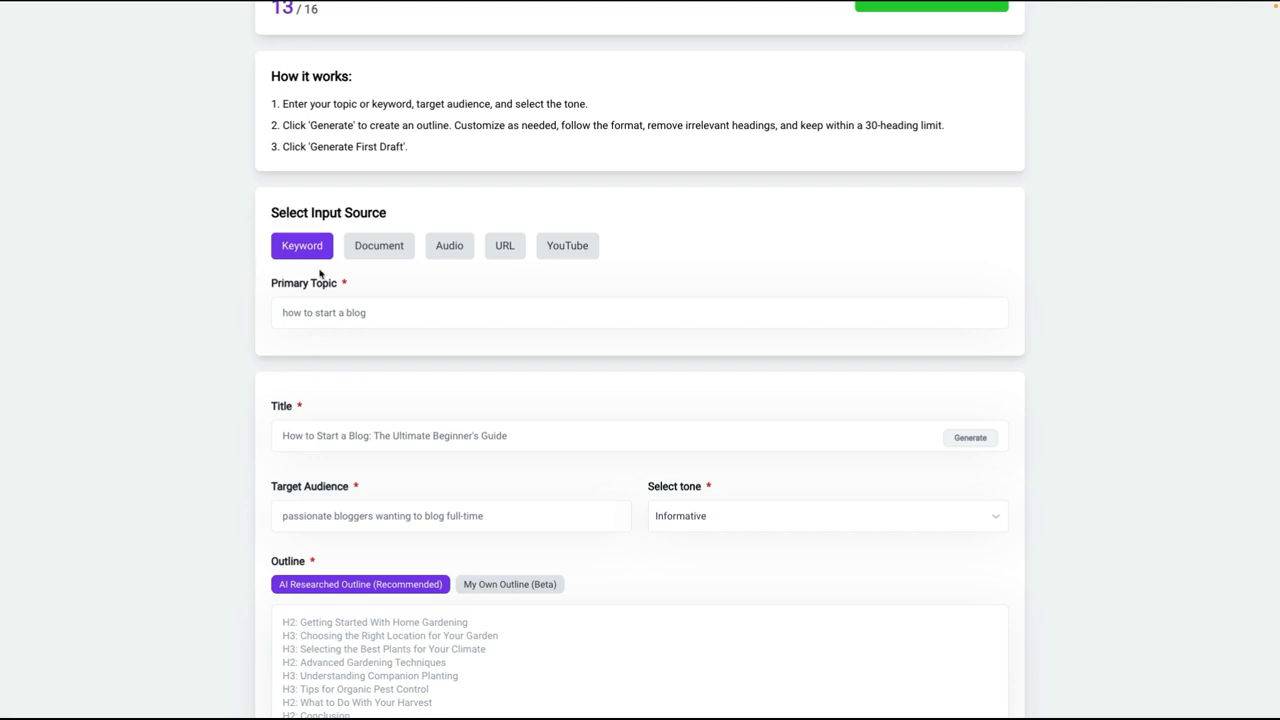
left_click(357, 252)
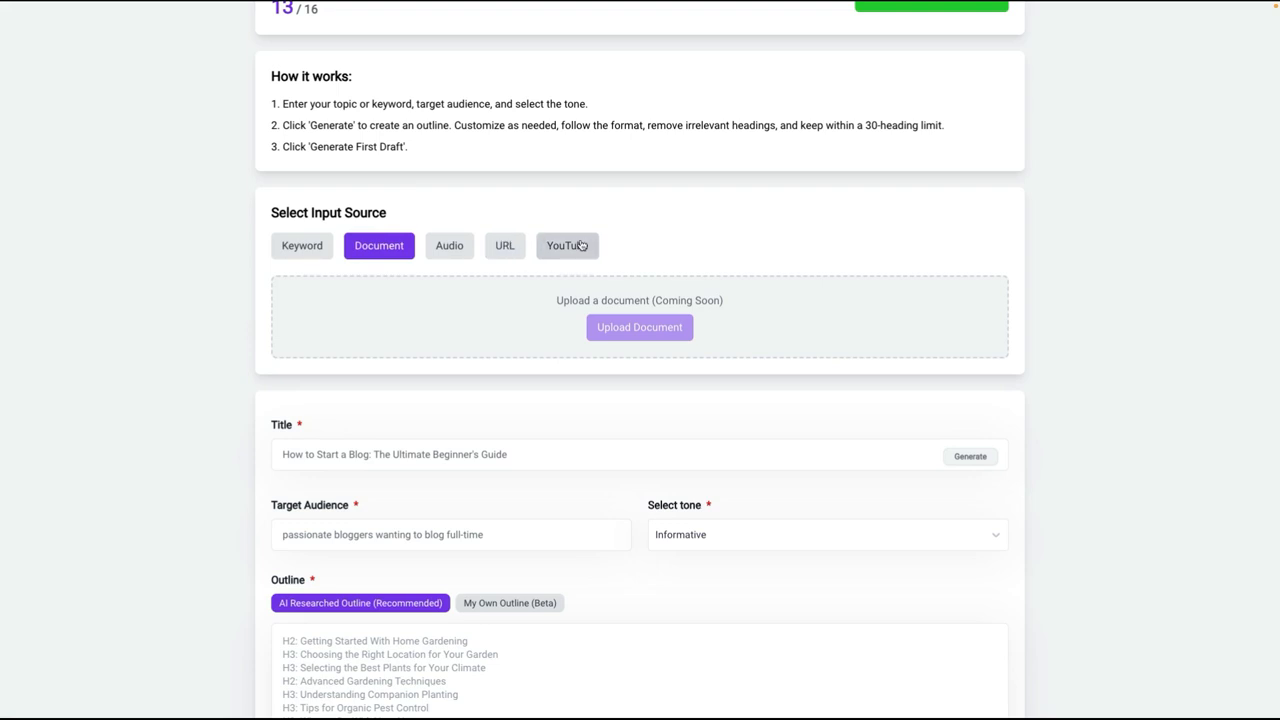
left_click(296, 247)
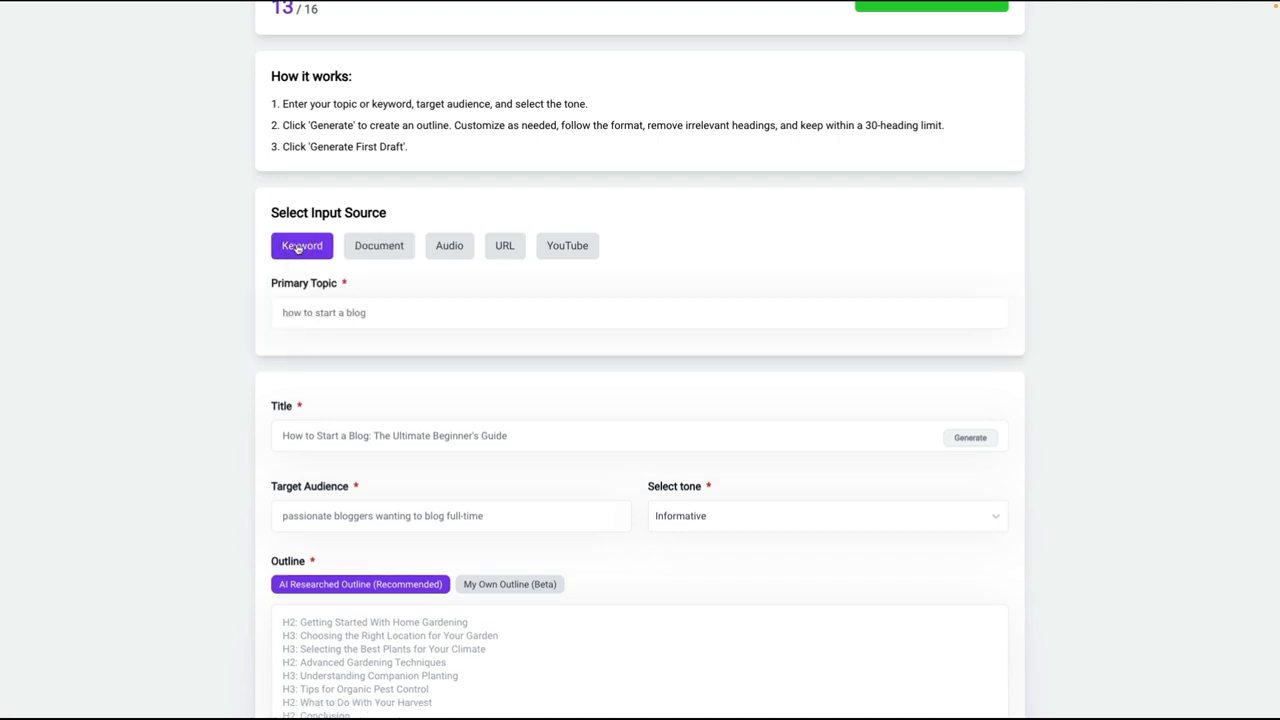
left_click(359, 309)
type("ai for real estate agents")
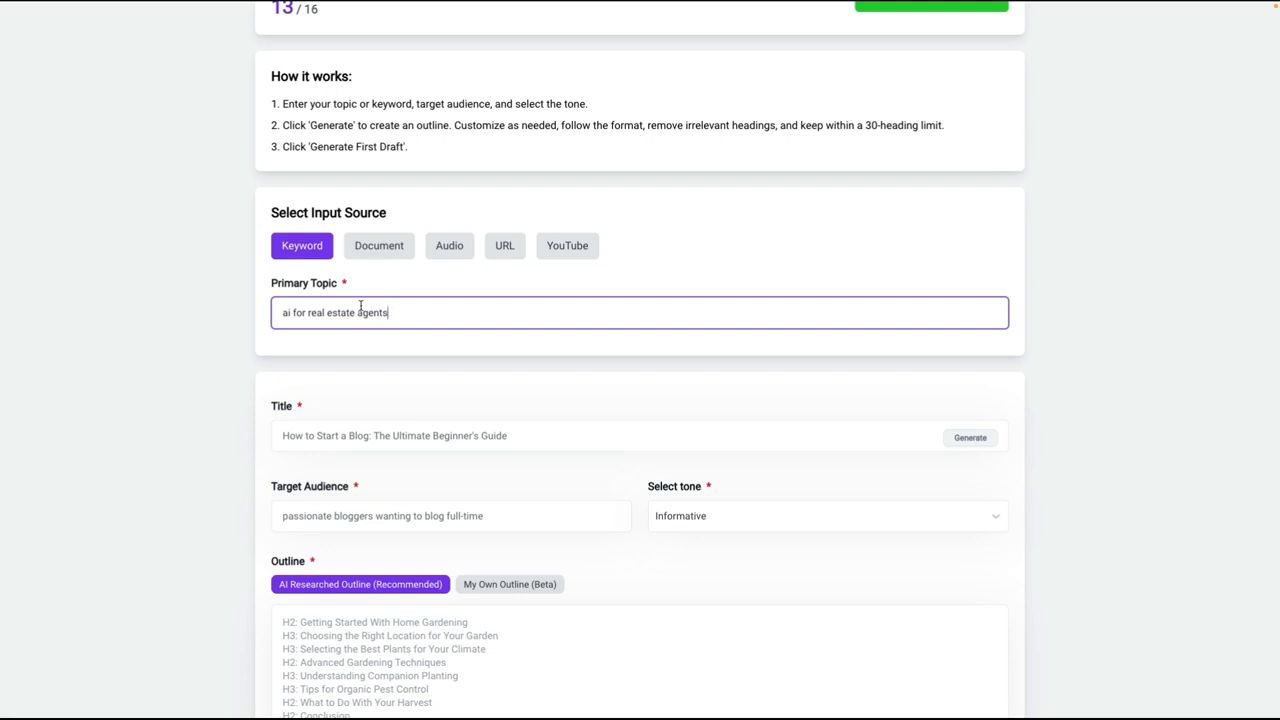
left_click(399, 349)
Step: Generate a title for the post and set the target audience to "real estate agents"
scroll(399, 349, "down", 1)
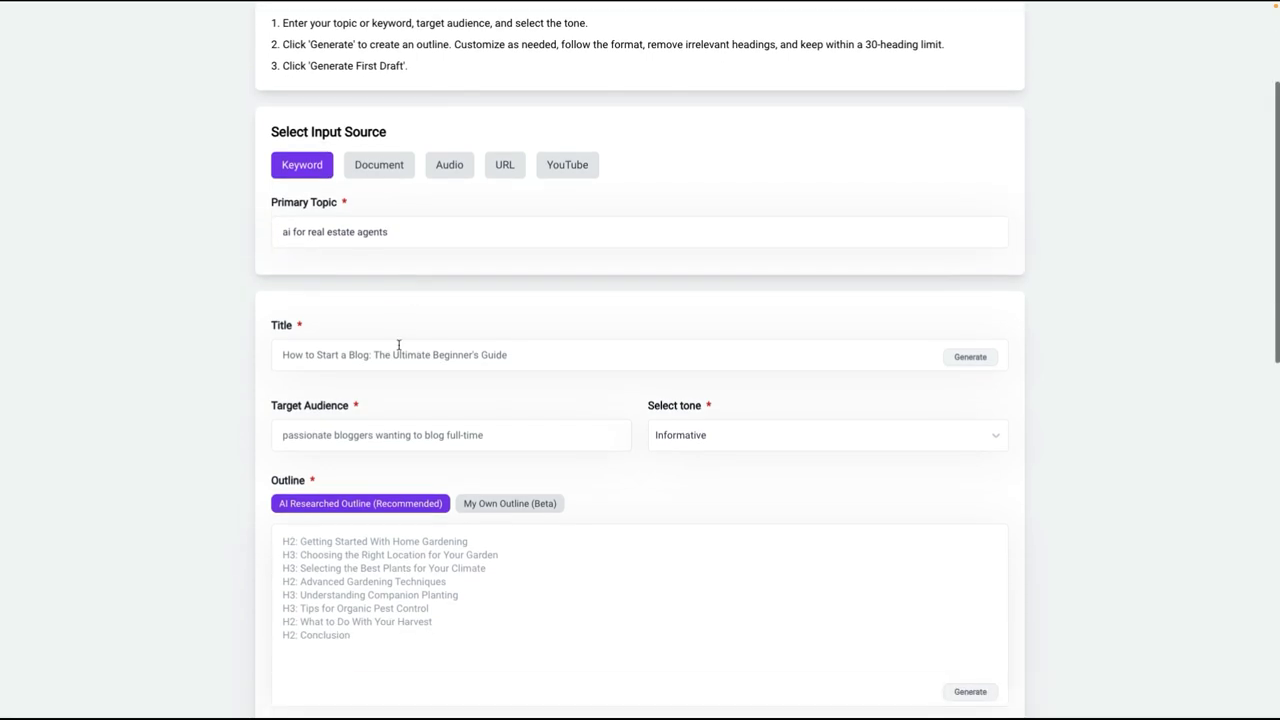
left_click(949, 360)
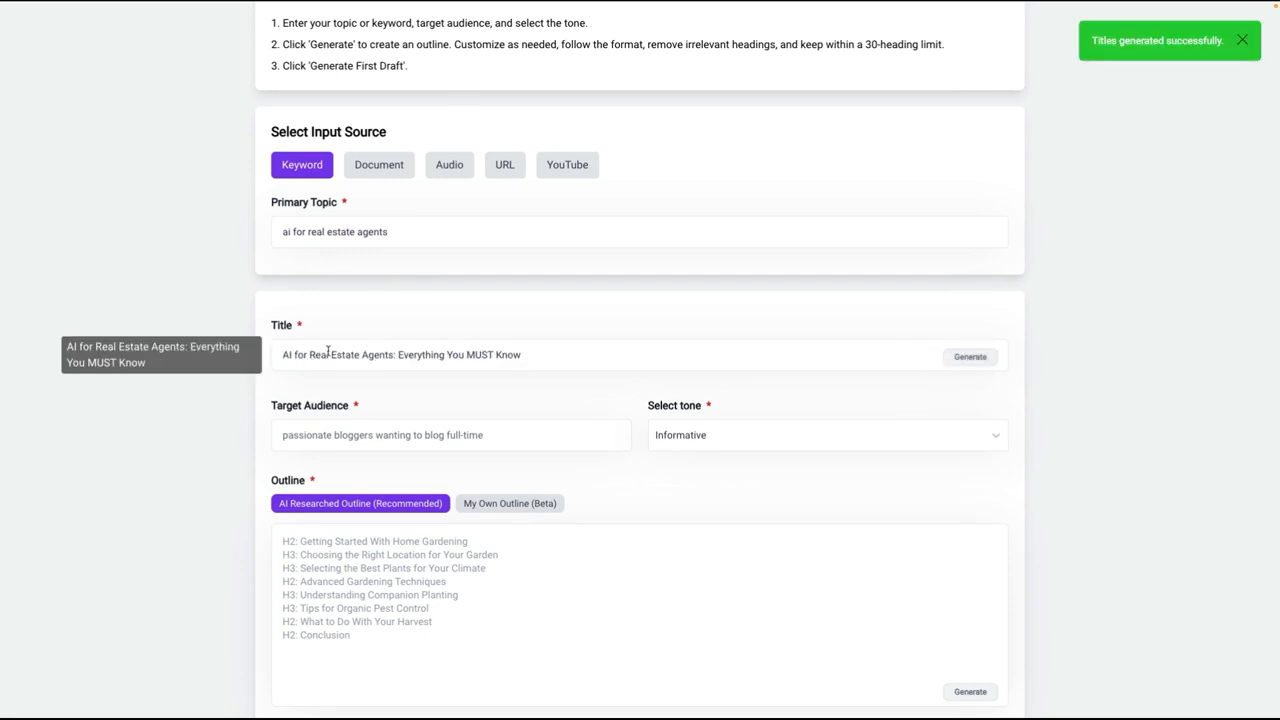
scroll(517, 351, "down", 2)
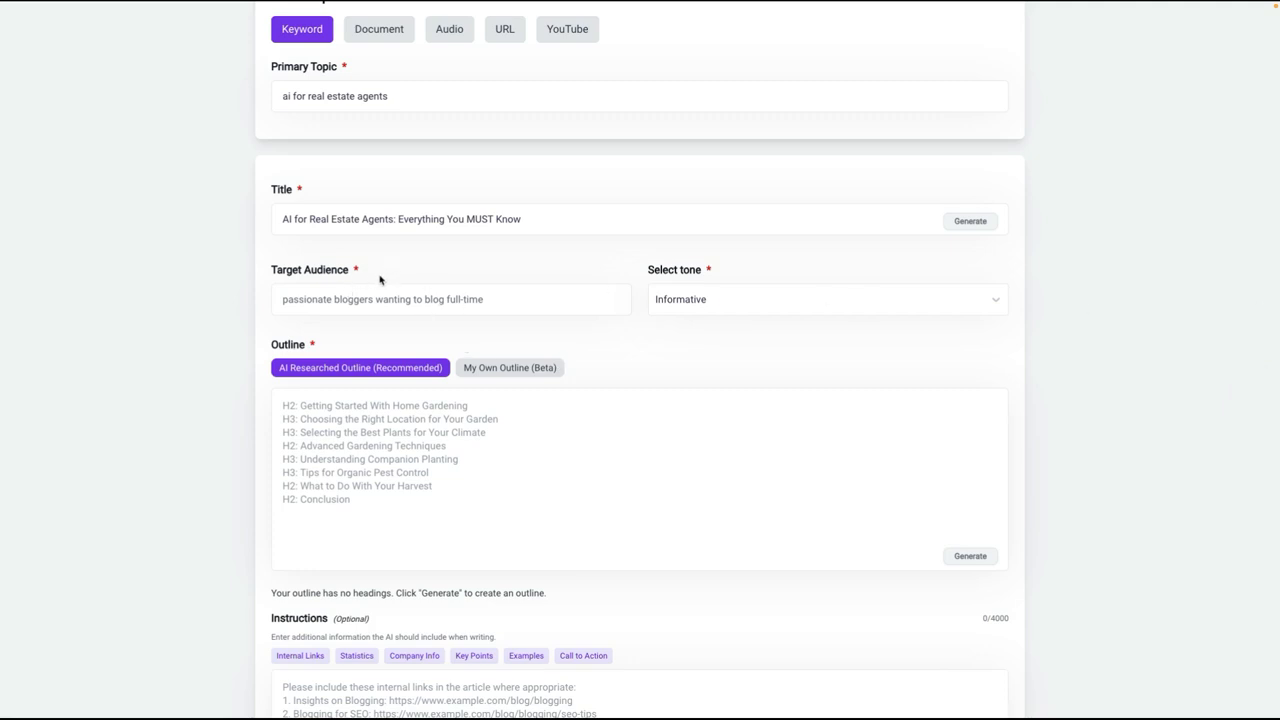
scroll(380, 280, "down", 2)
left_click(595, 310)
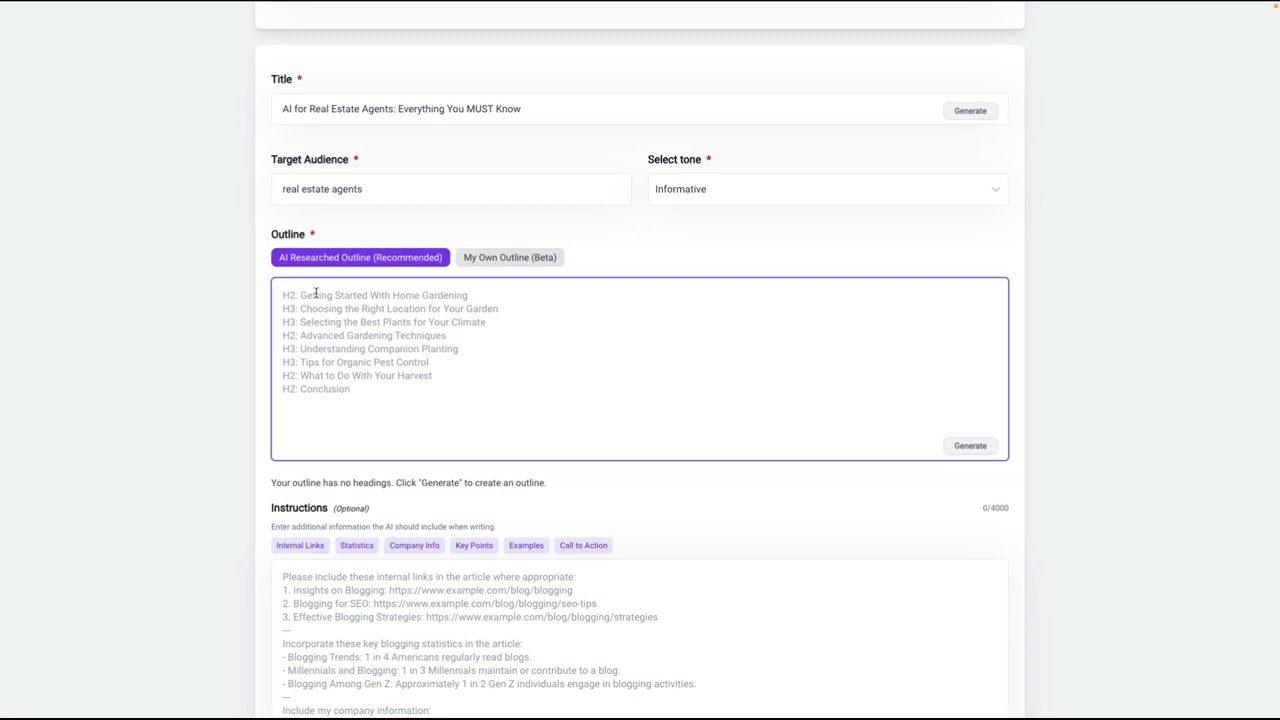
Step: Paste an own outline on online money-making methods, Freelancing Platforms, YouTube Monetization and Dropshipping Basics, and format it into H2 and H3 headings
scroll(351, 220, "up", 1)
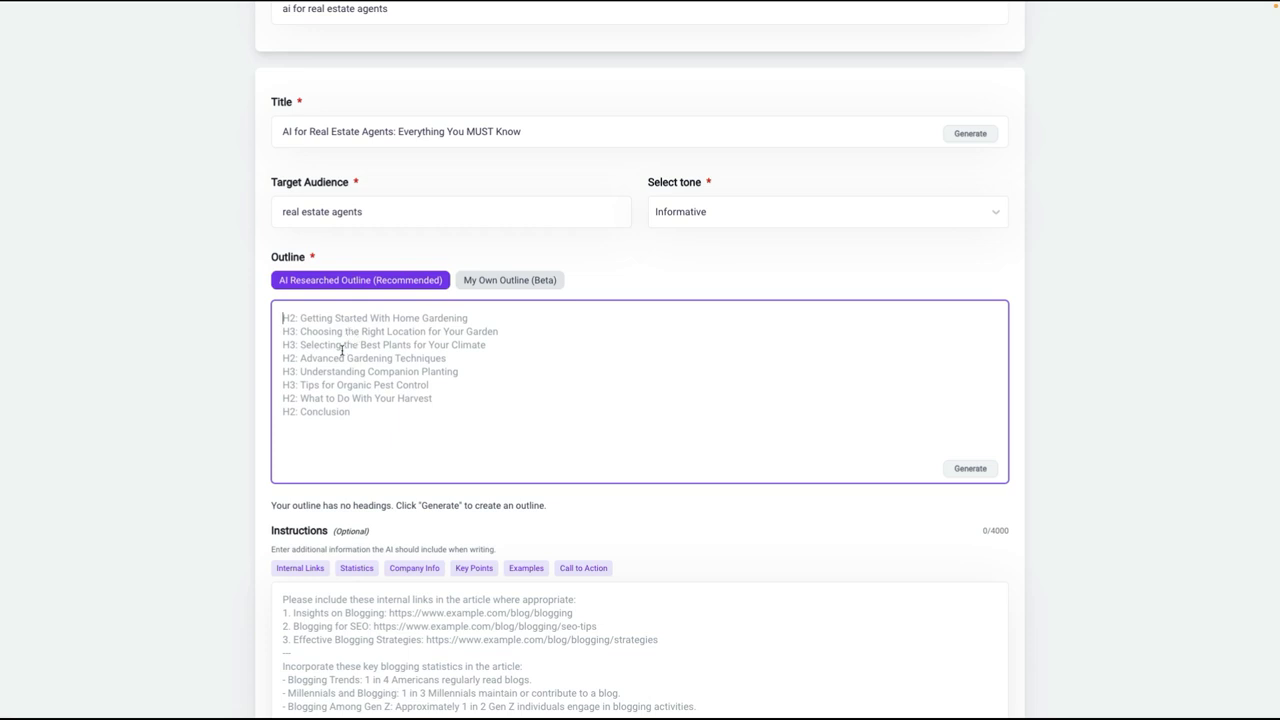
left_click(494, 286)
left_click(346, 286)
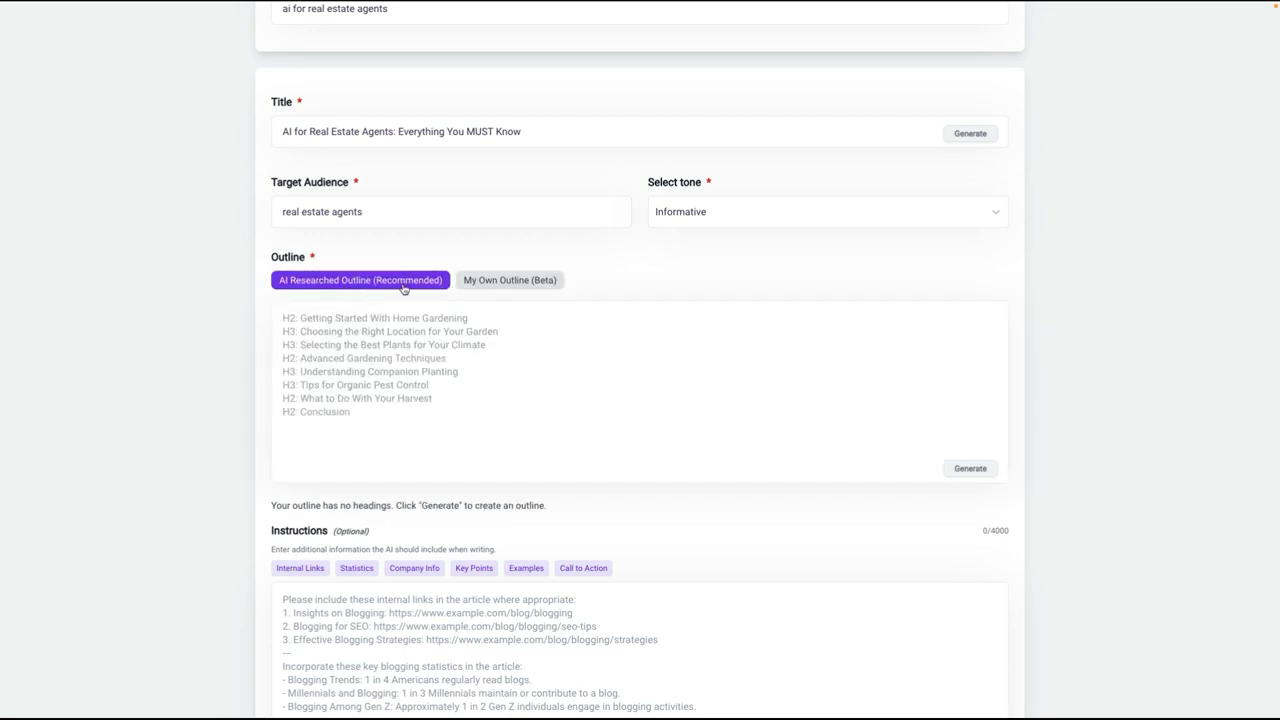
left_click(492, 284)
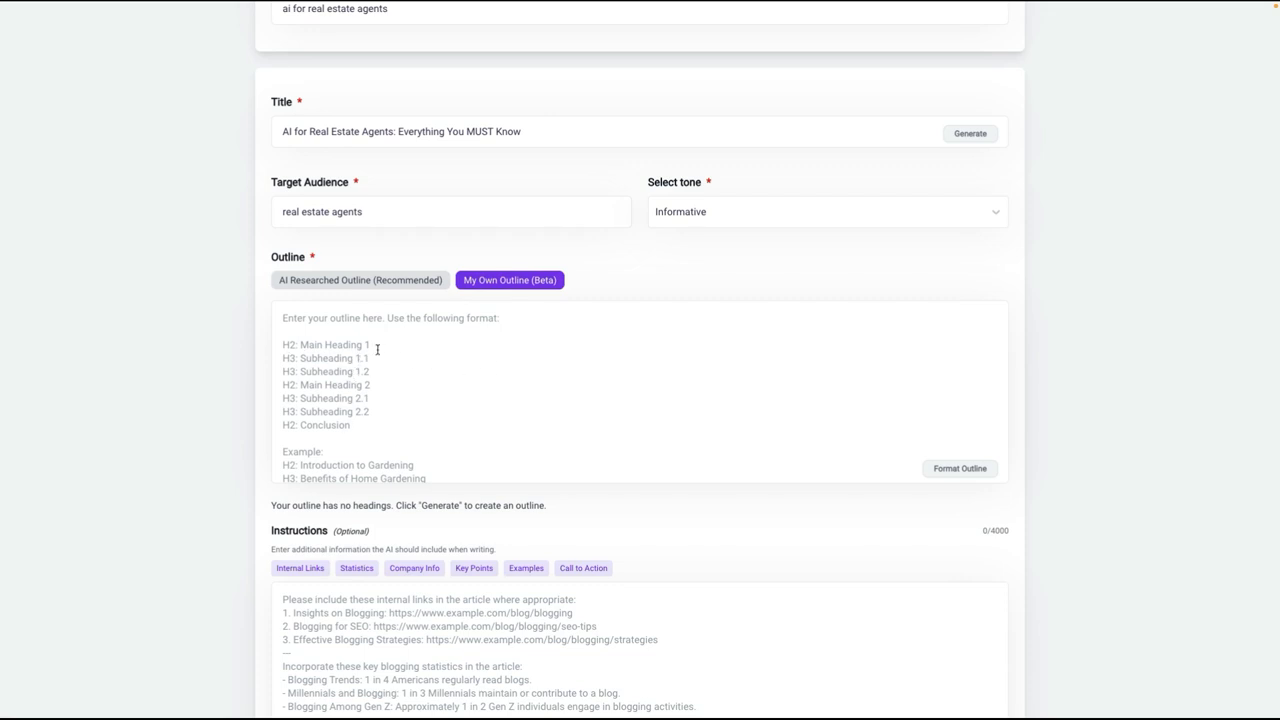
left_click(304, 316)
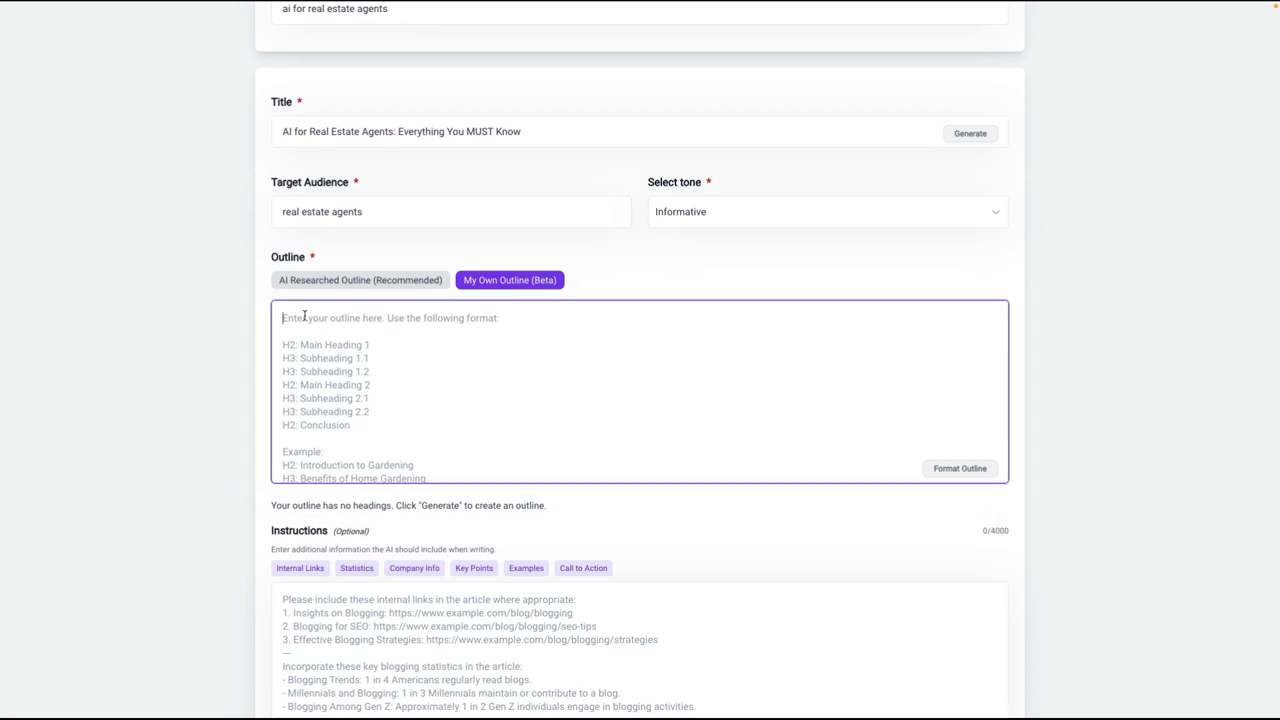
type("Popular Online Money-Making Methods for Beginners Freelancing Platforms YouTube Monetization Dropshipping Basics")
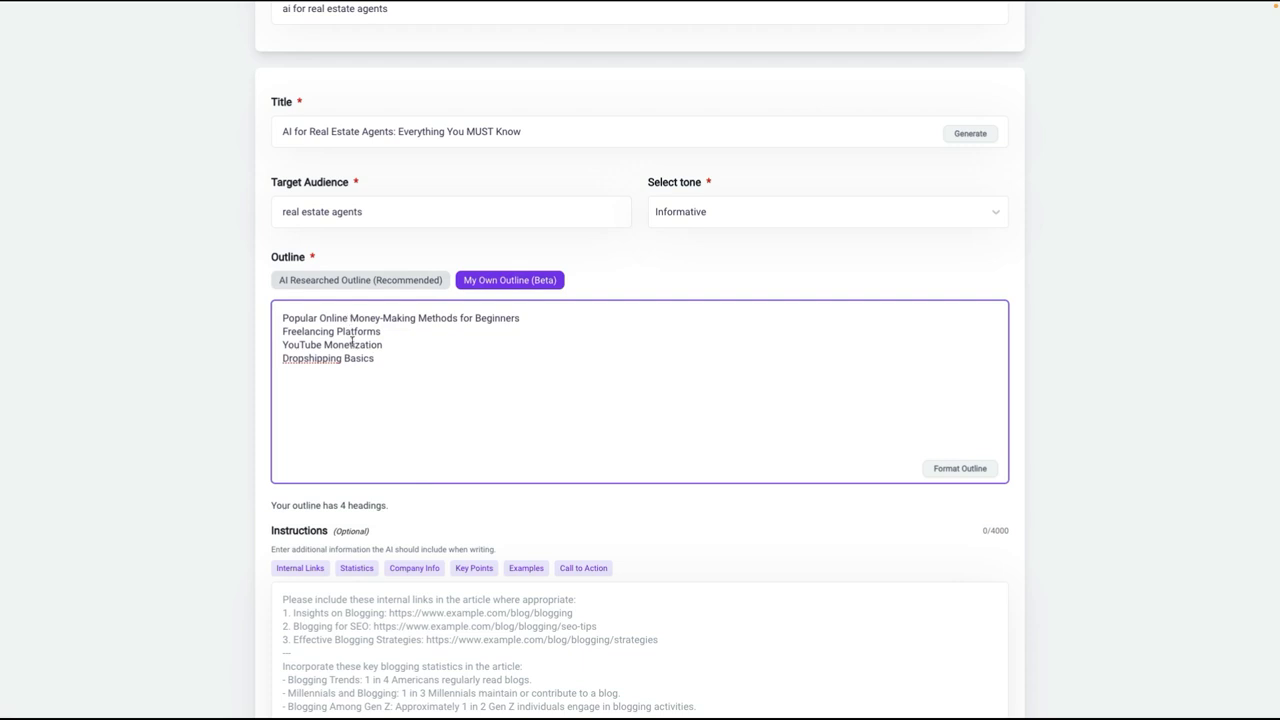
left_click(962, 468)
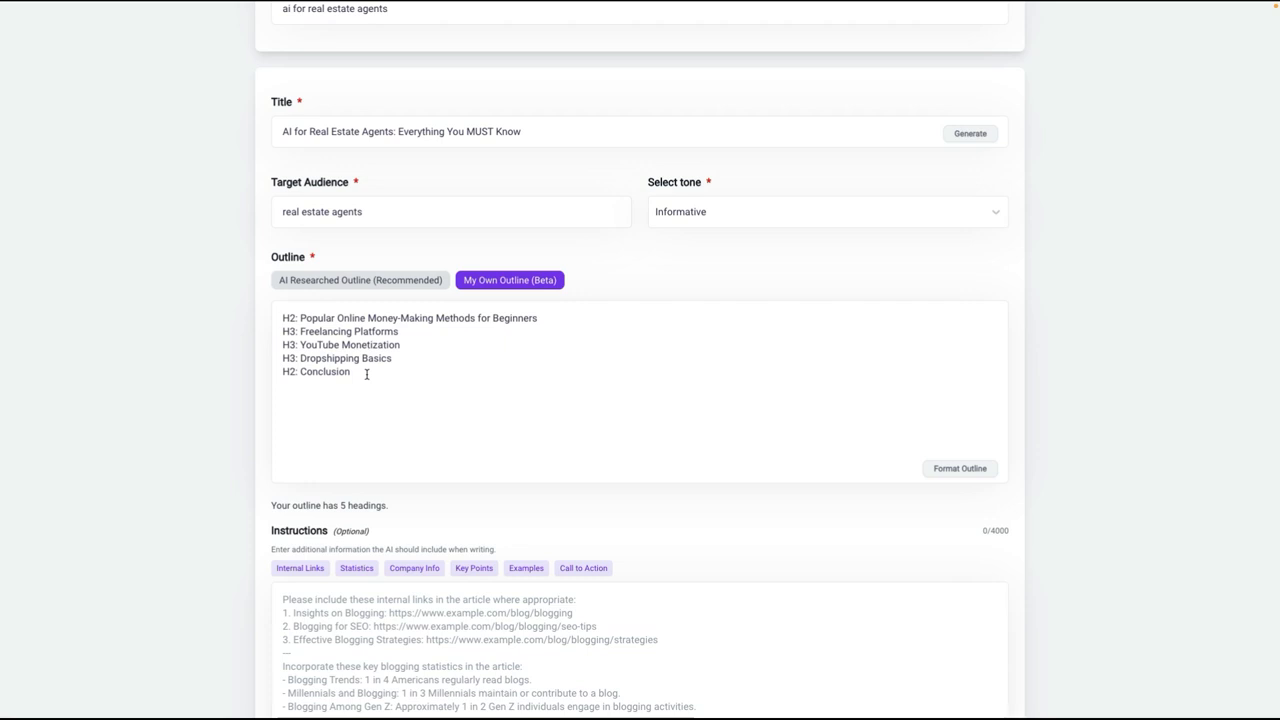
Step: Switch the outline type back to AI Researched Outline and delete all the outline text
left_click(326, 285)
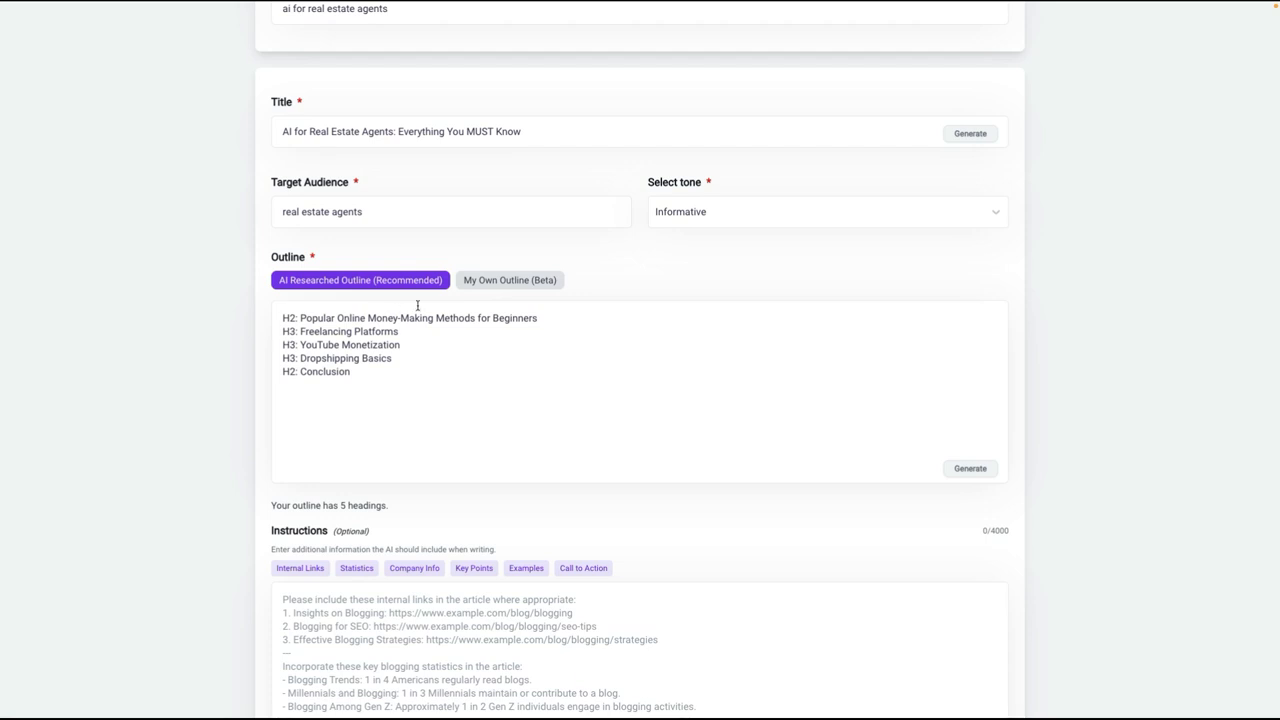
left_click(485, 285)
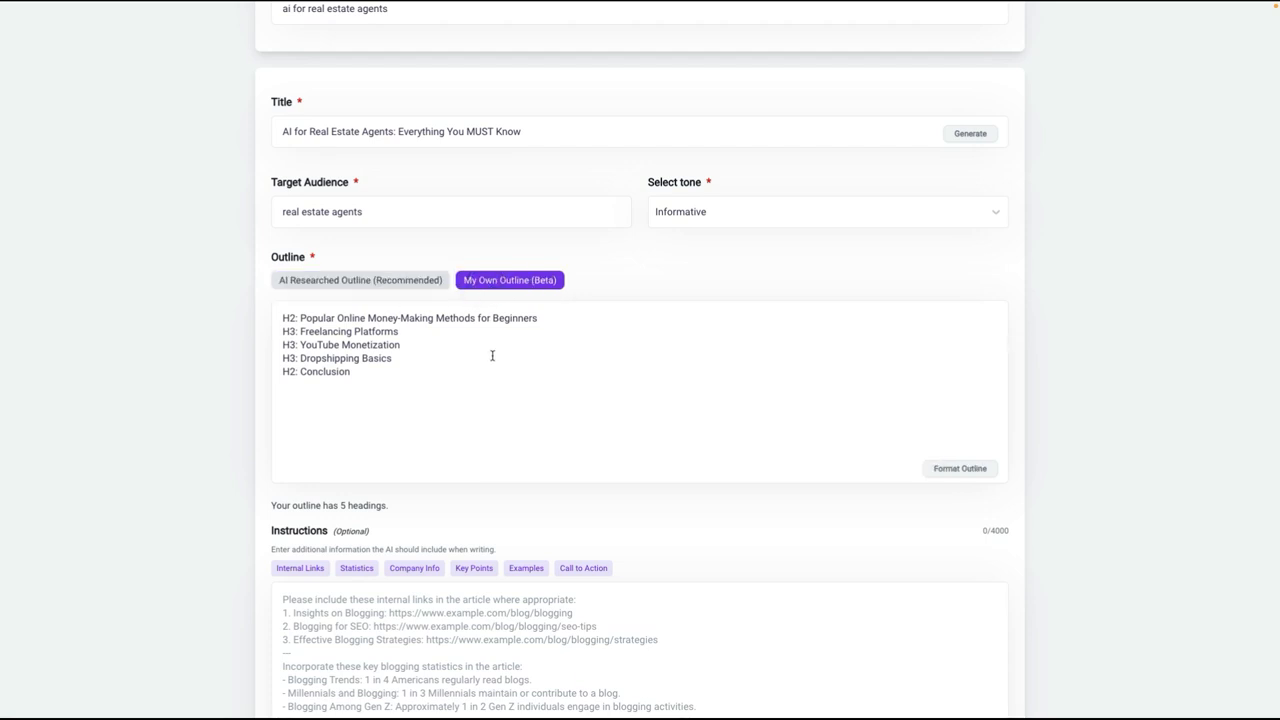
scroll(610, 384, "down", 1)
scroll(609, 385, "down", 1)
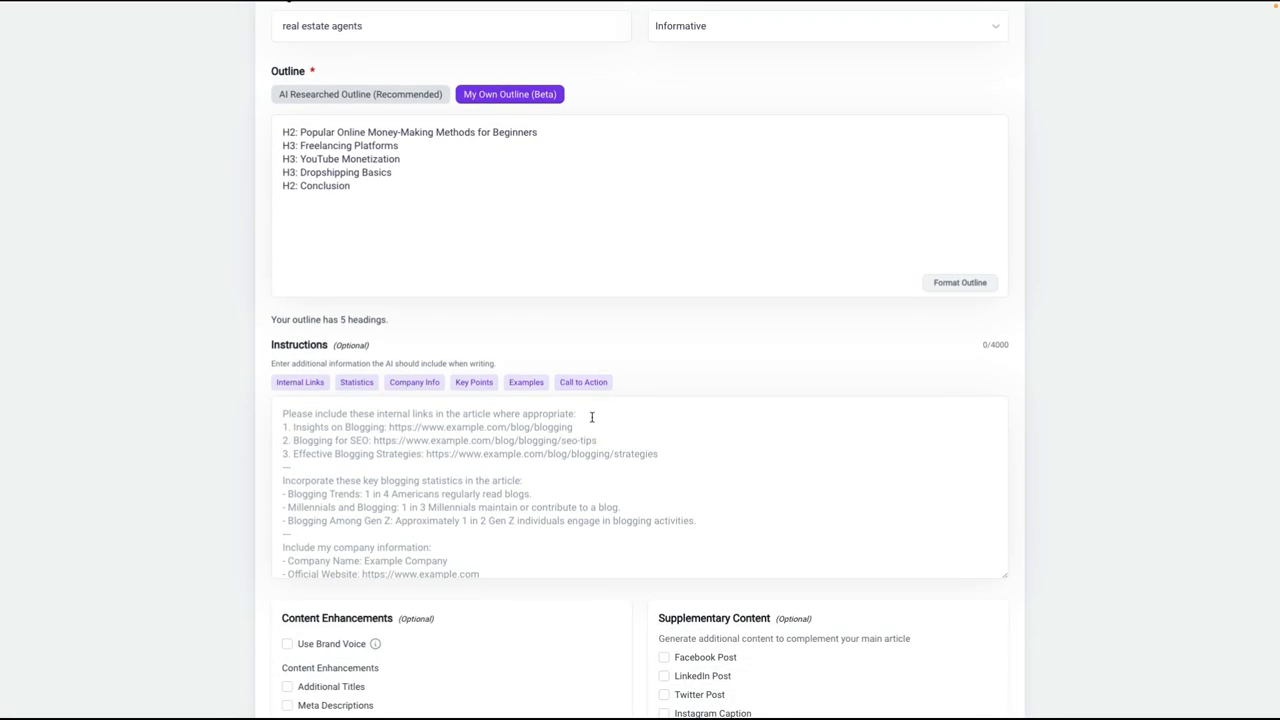
scroll(600, 394, "up", 1)
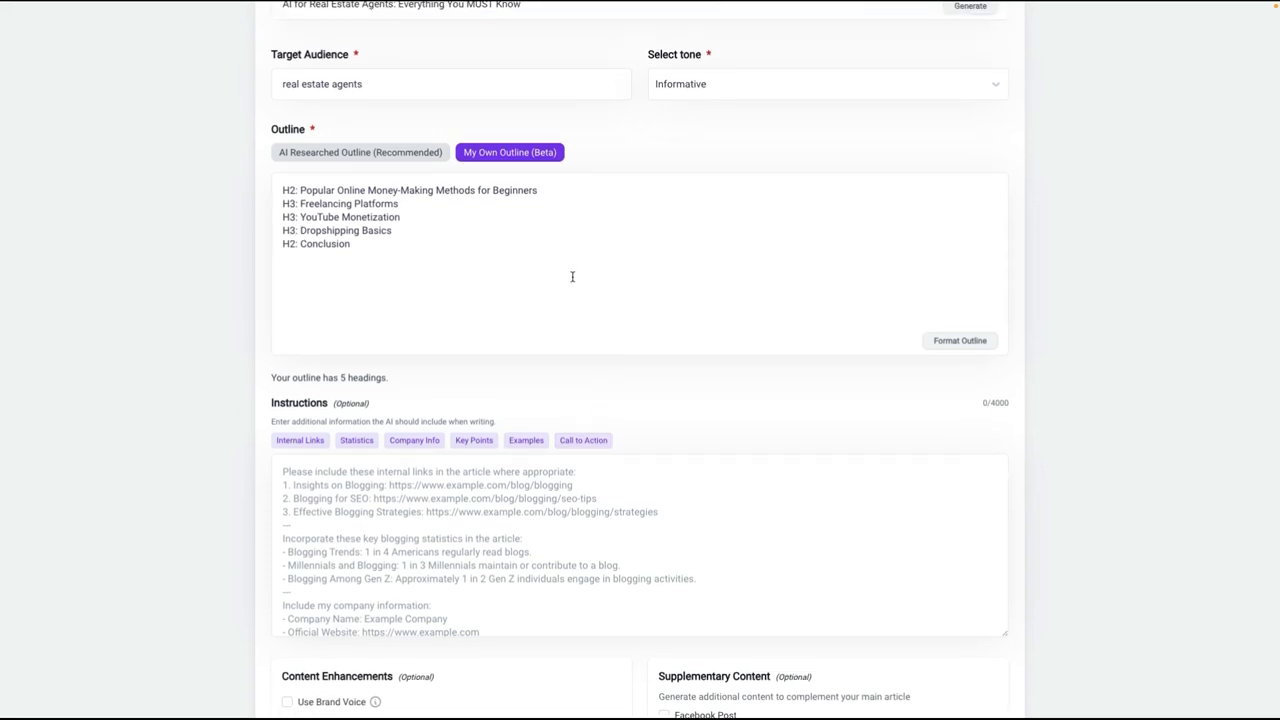
scroll(548, 287, "up", 1)
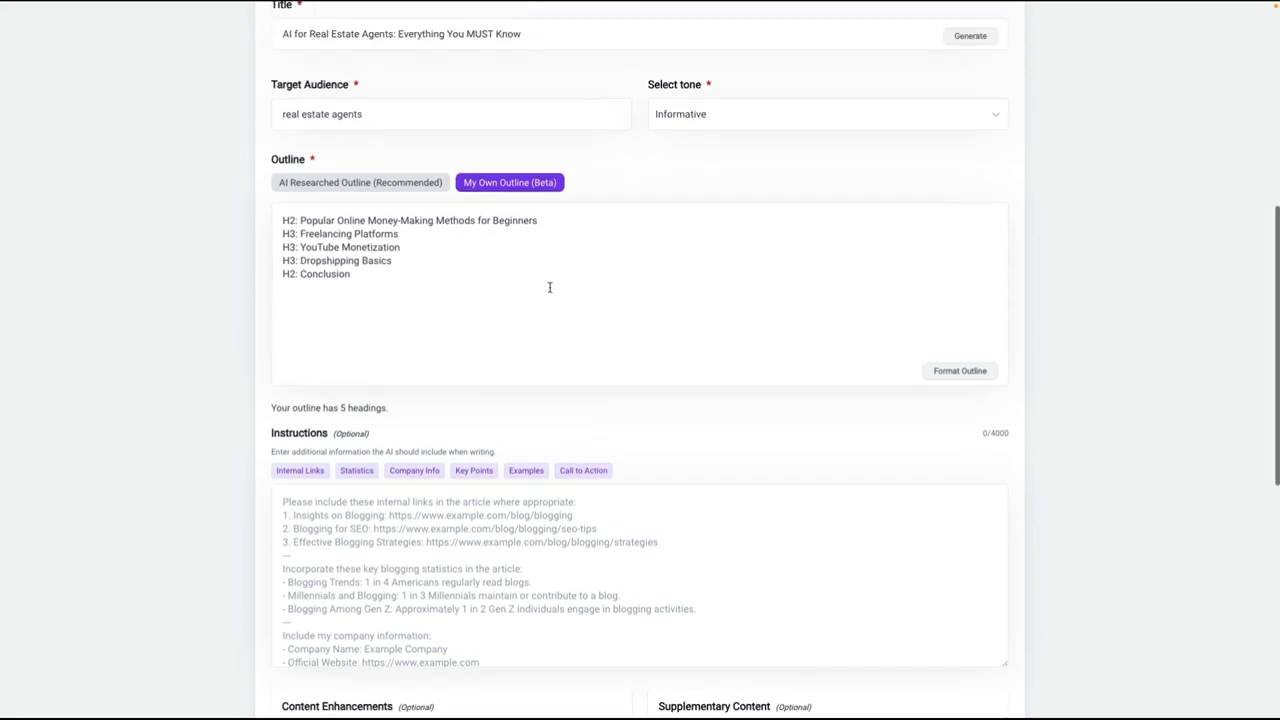
left_click(331, 185)
left_click(365, 277)
left_click_drag(365, 277, 243, 209)
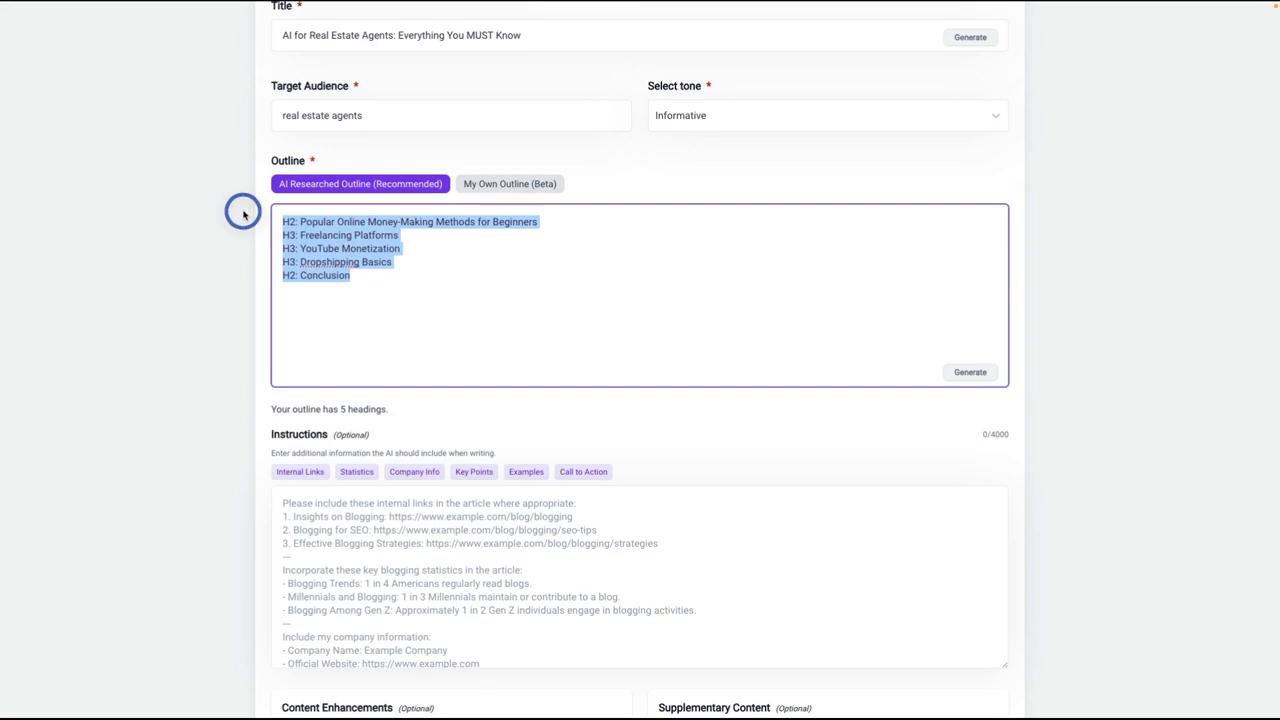
key("BackSpace")
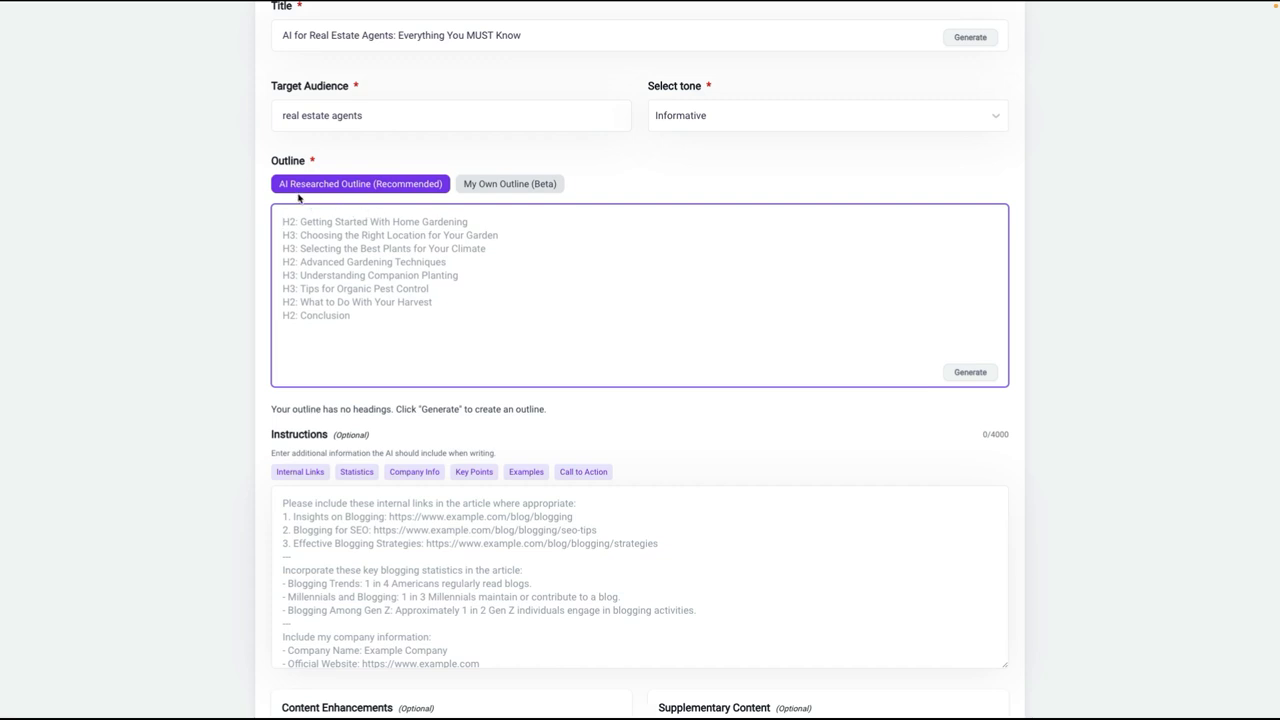
Step: Choose My Own Outline and paste the four plain headings from "Popular Online Money-Making Methods for Beginners" through "Dropshipping Basics"
scroll(425, 278, "down", 1)
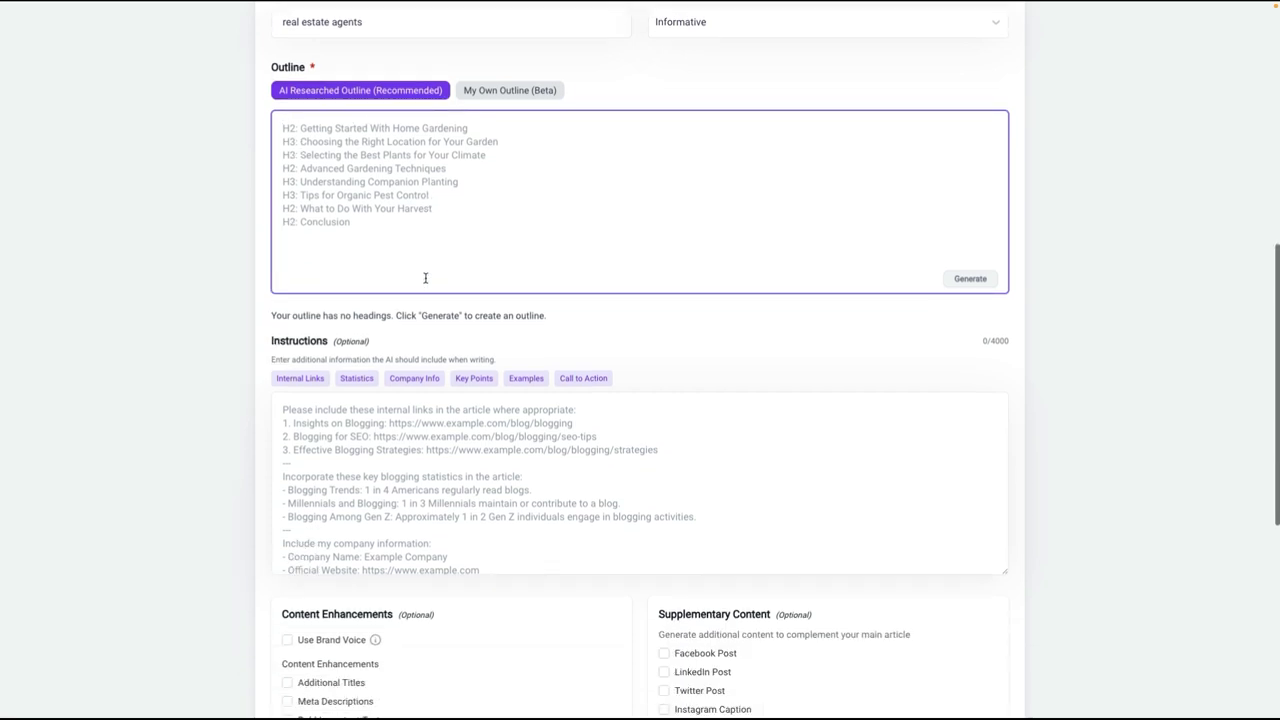
scroll(425, 278, "up", 1)
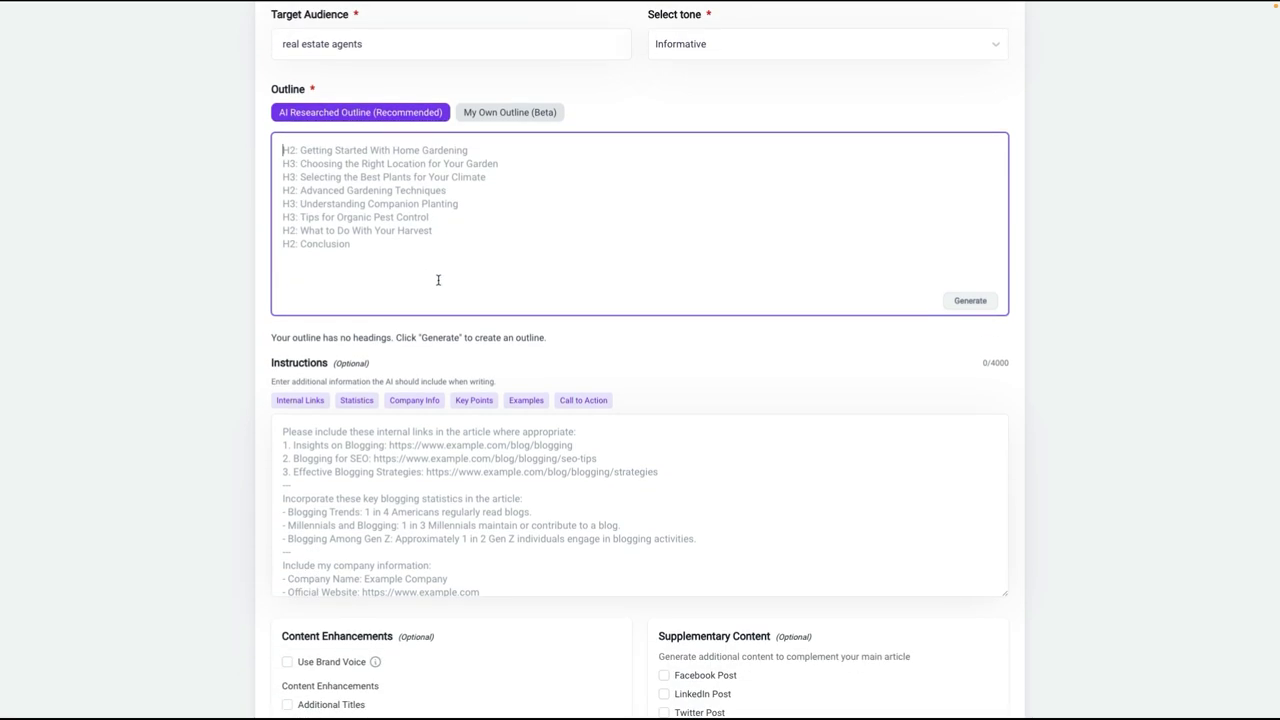
scroll(437, 280, "down", 1)
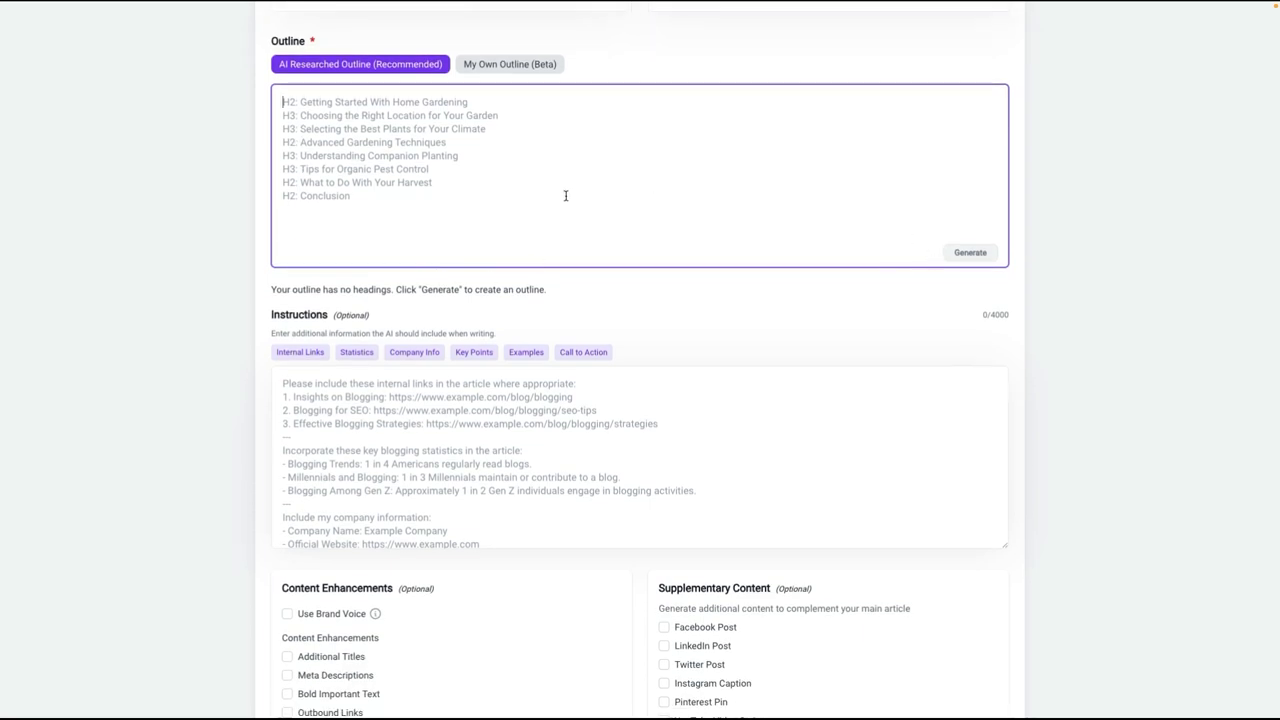
scroll(528, 217, "down", 5)
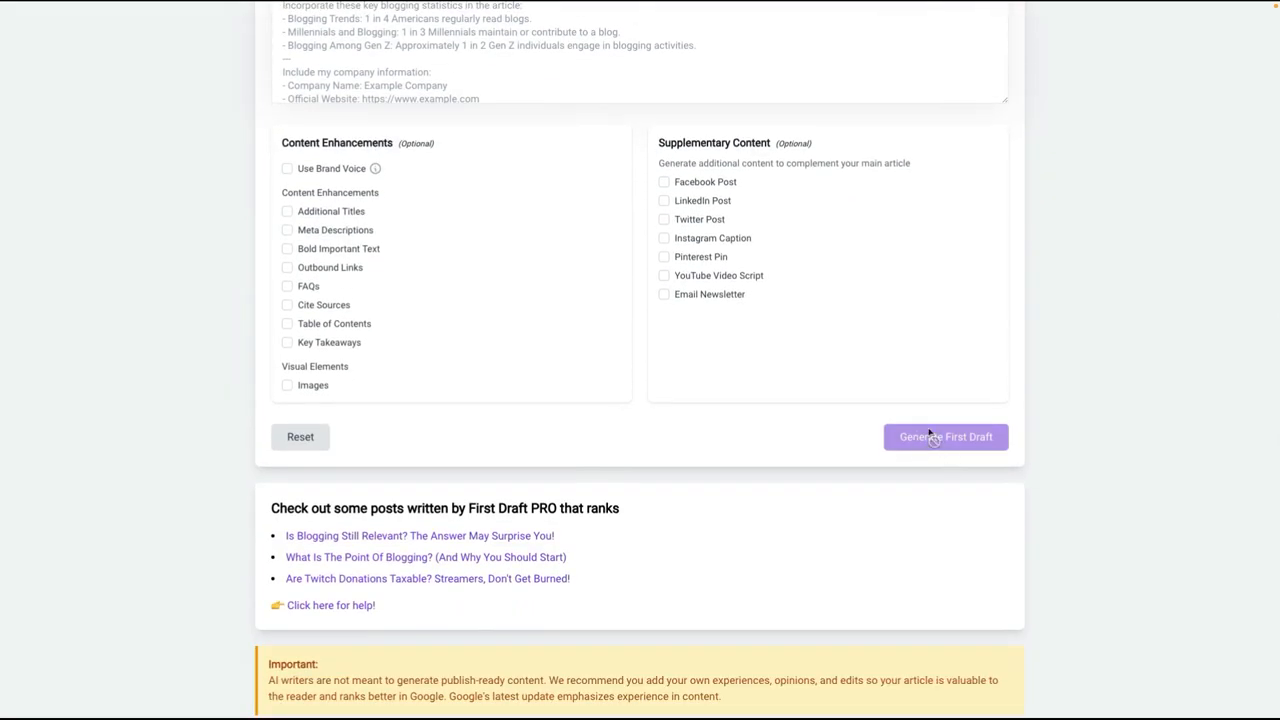
scroll(926, 420, "up", 5)
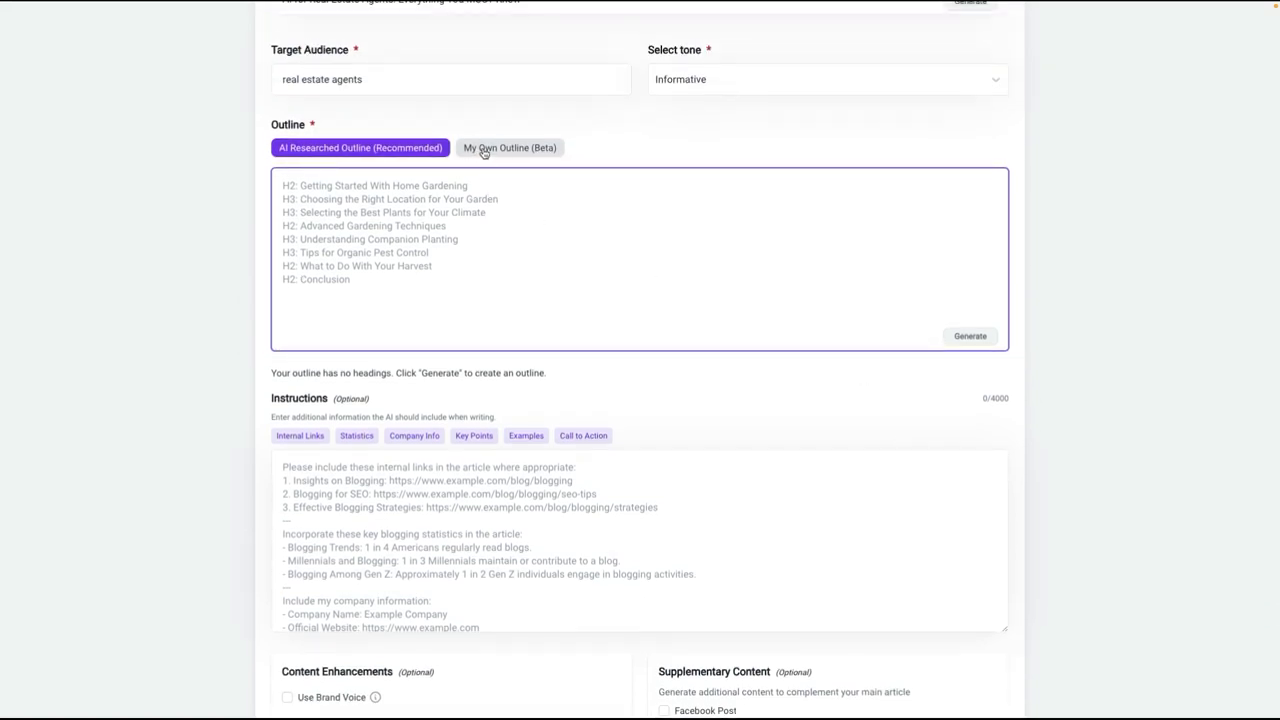
left_click(487, 148)
left_click(360, 197)
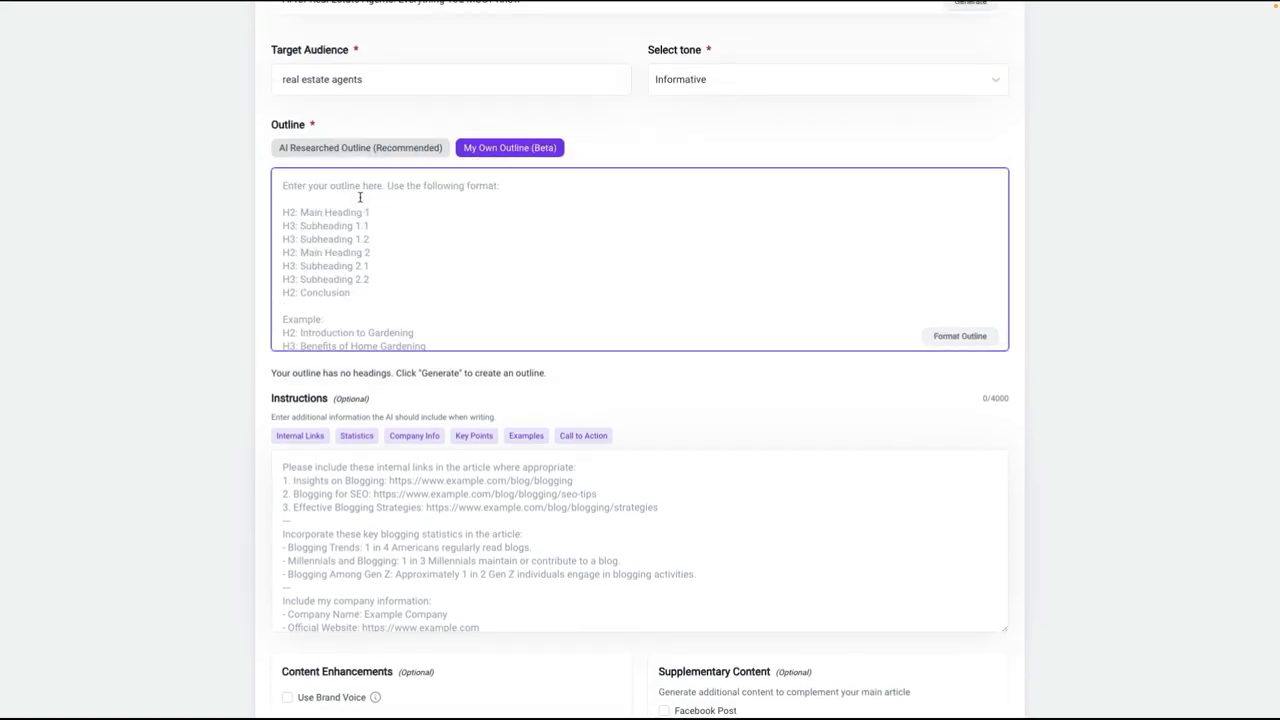
type("Popular Online Money-Making Methods for Beginners Freelancing Platforms YouTube Monetization Blogging Basics")
Step: Try to generate the first draft from the outline without formatting its headings
scroll(857, 334, "down", 3)
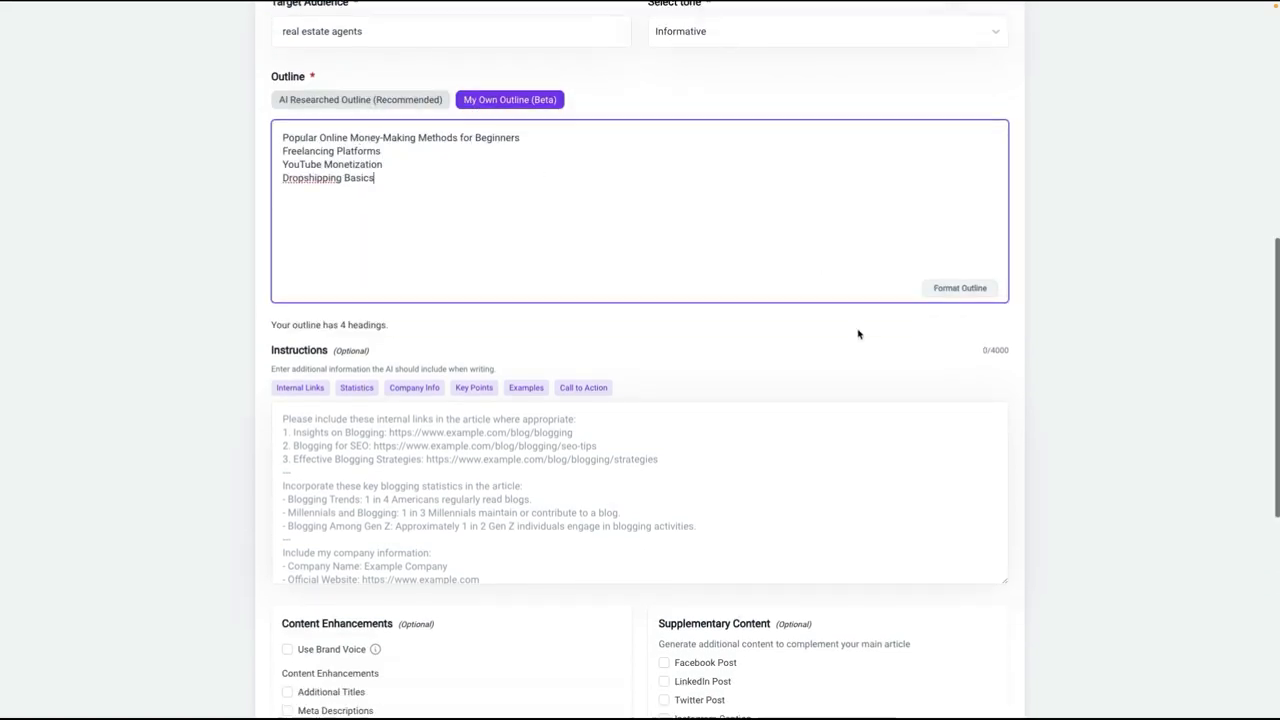
scroll(857, 332, "up", 2)
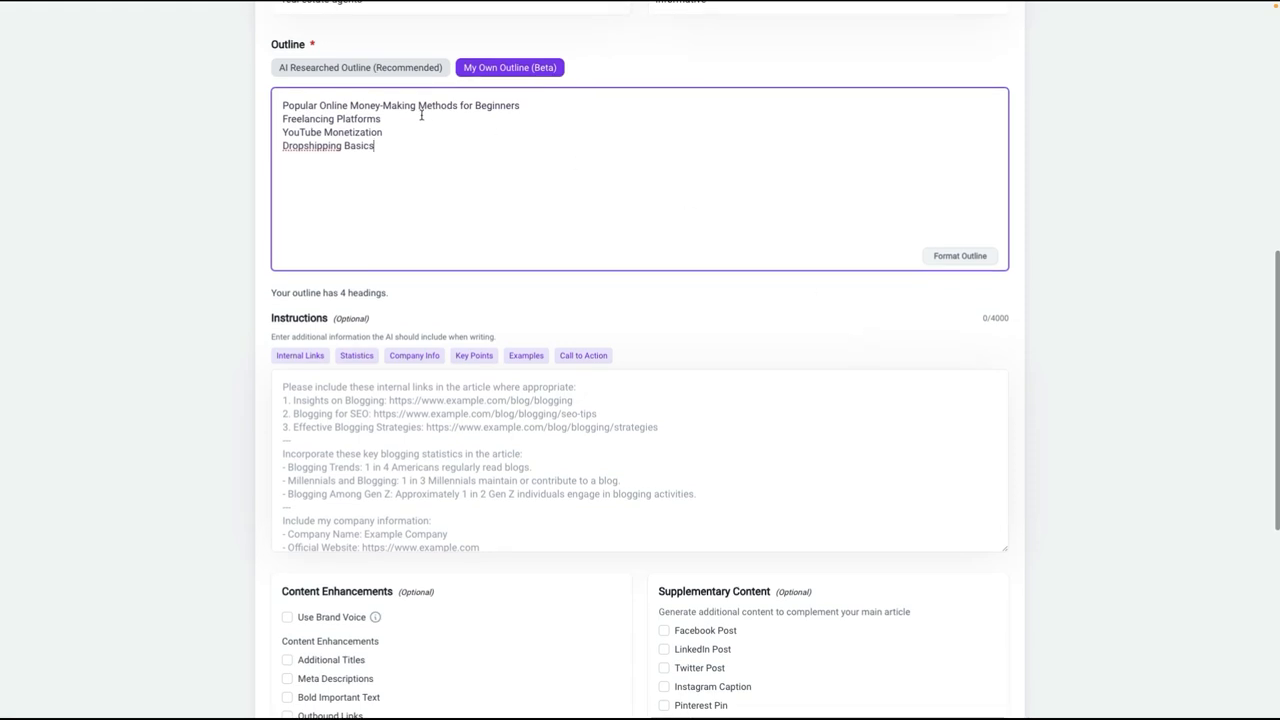
scroll(646, 309, "down", 3)
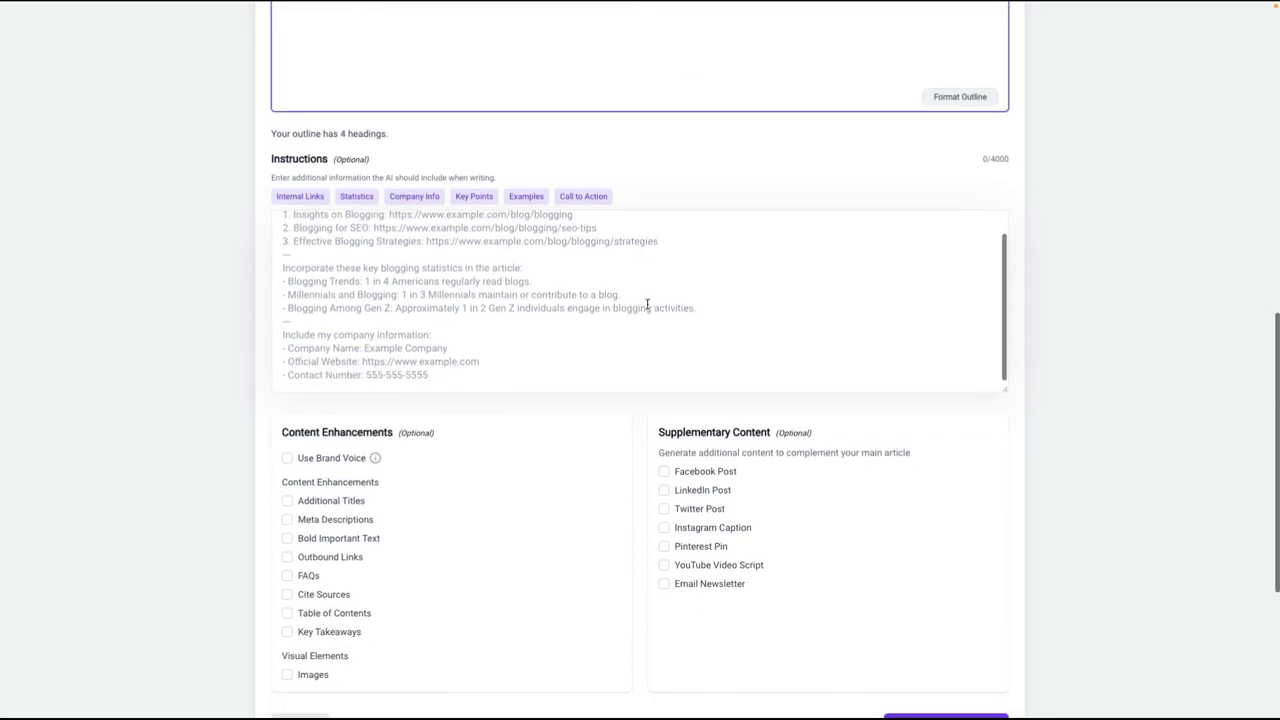
scroll(849, 452, "up", 3)
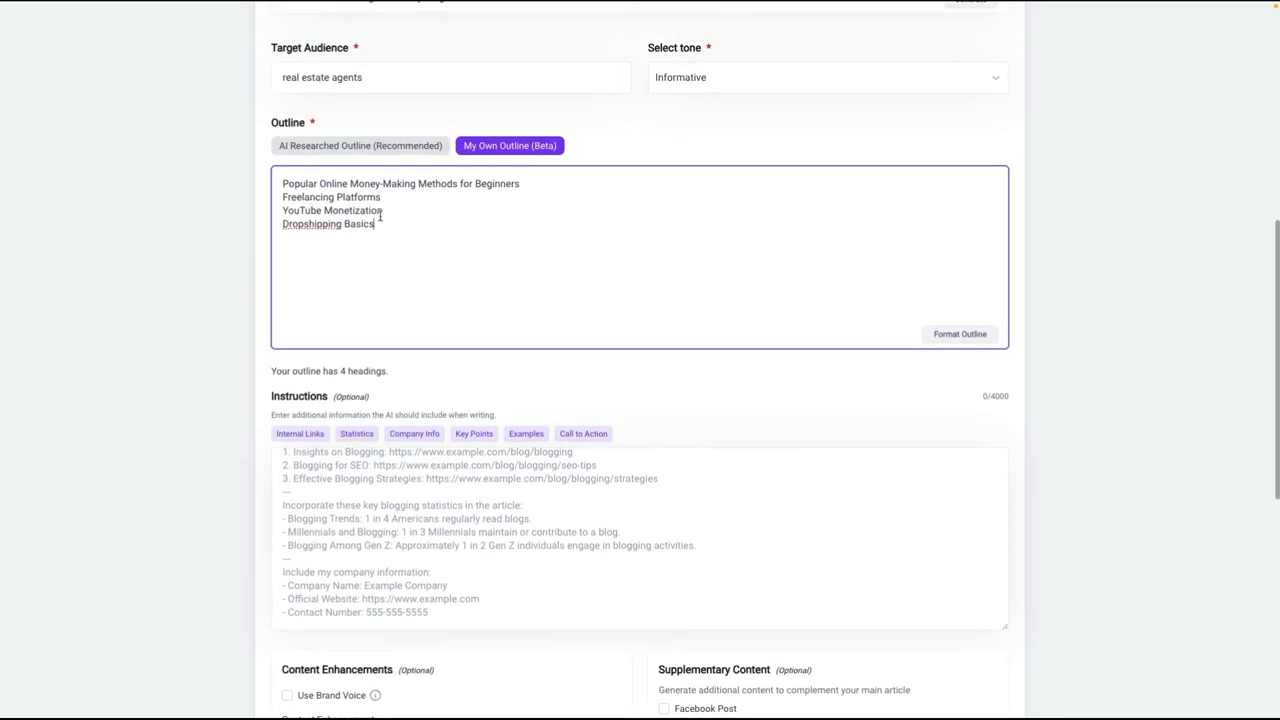
scroll(737, 377, "down", 3)
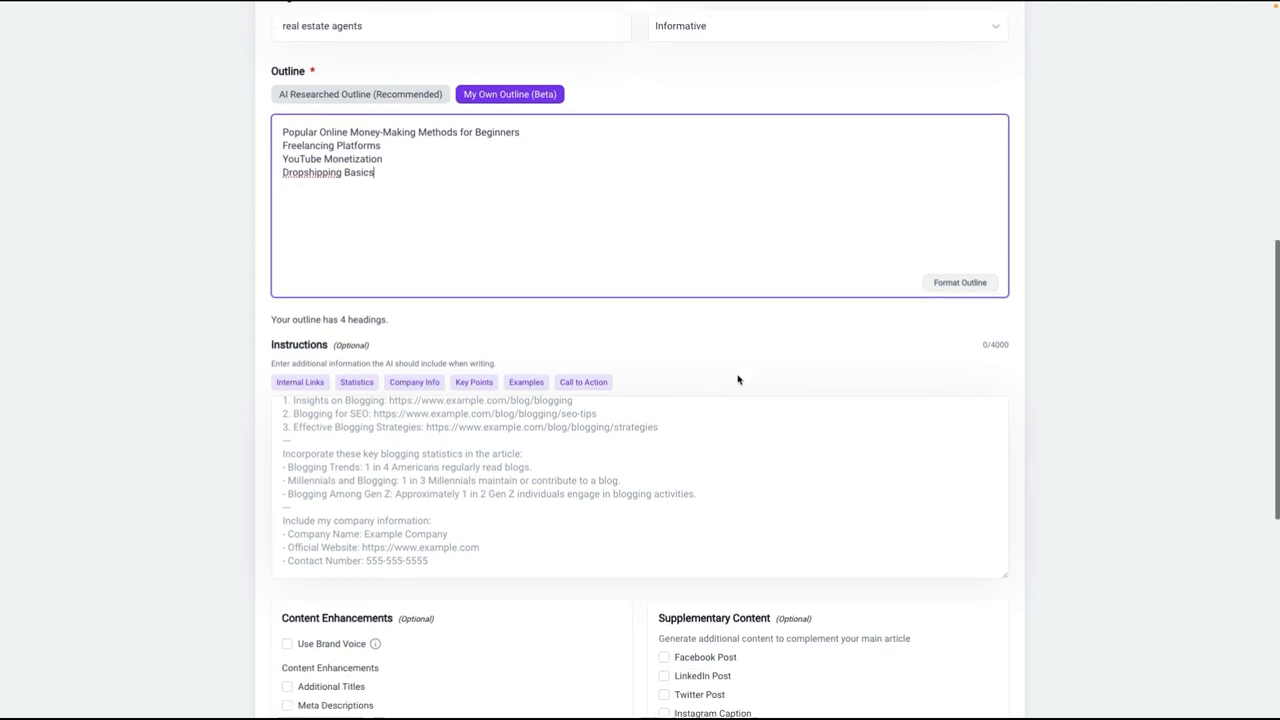
scroll(933, 563, "down", 5)
left_click(928, 449)
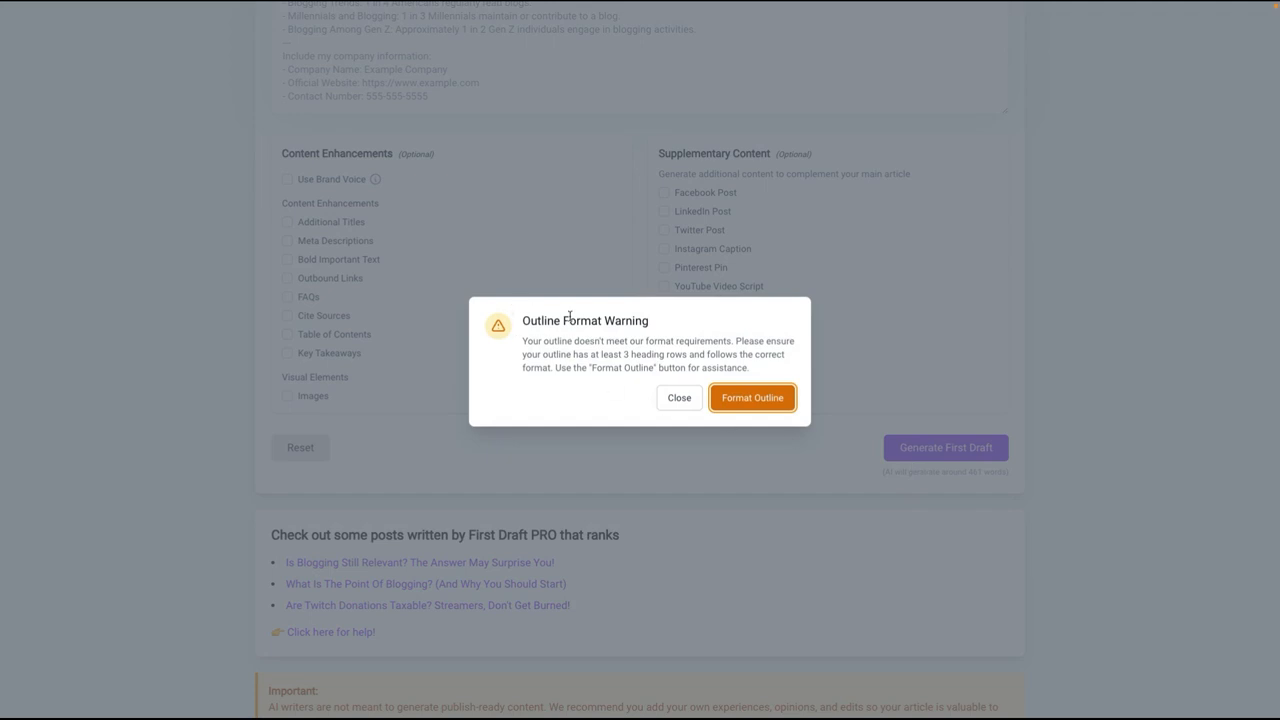
Step: Format the pasted outline from the format warning into H2 and H3 headings ending with a conclusion
left_click(752, 398)
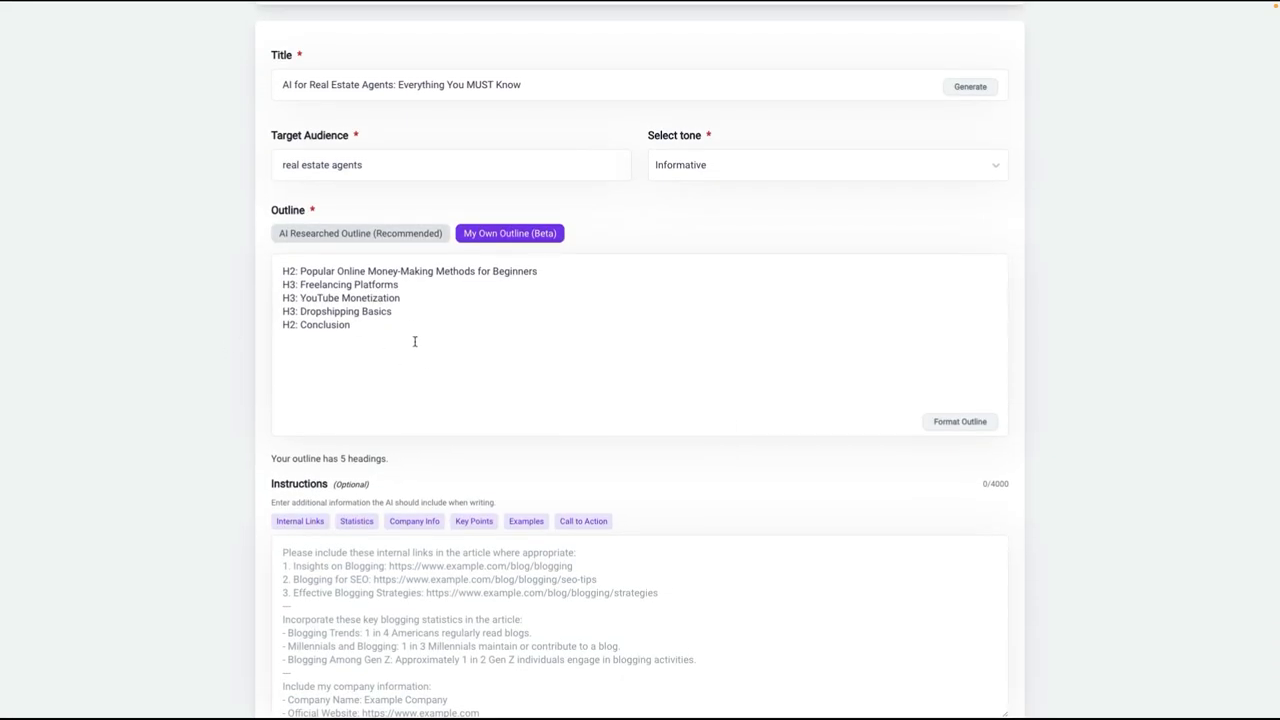
scroll(885, 492, "down", 5)
scroll(920, 491, "up", 3)
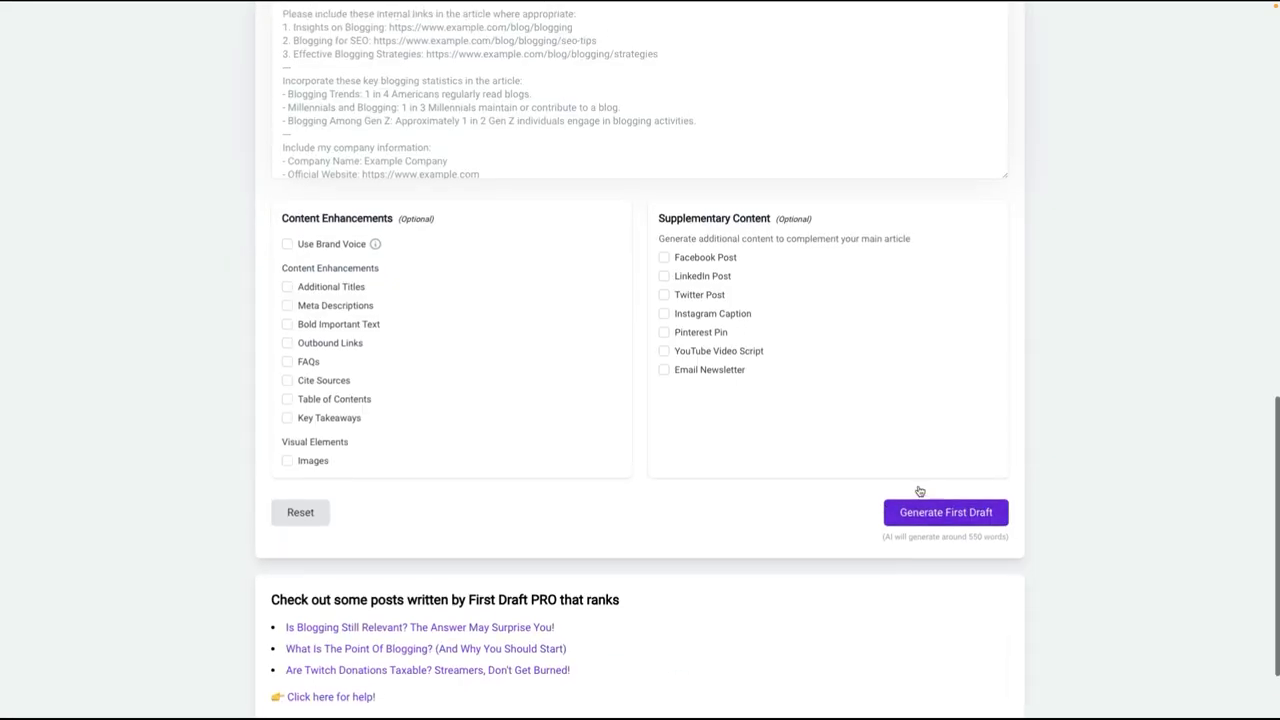
Step: Switch to AI Researched Outline with the outline text cleared, and try to generate the first draft without any headings
scroll(919, 491, "up", 4)
left_click(343, 379)
scroll(594, 486, "down", 6)
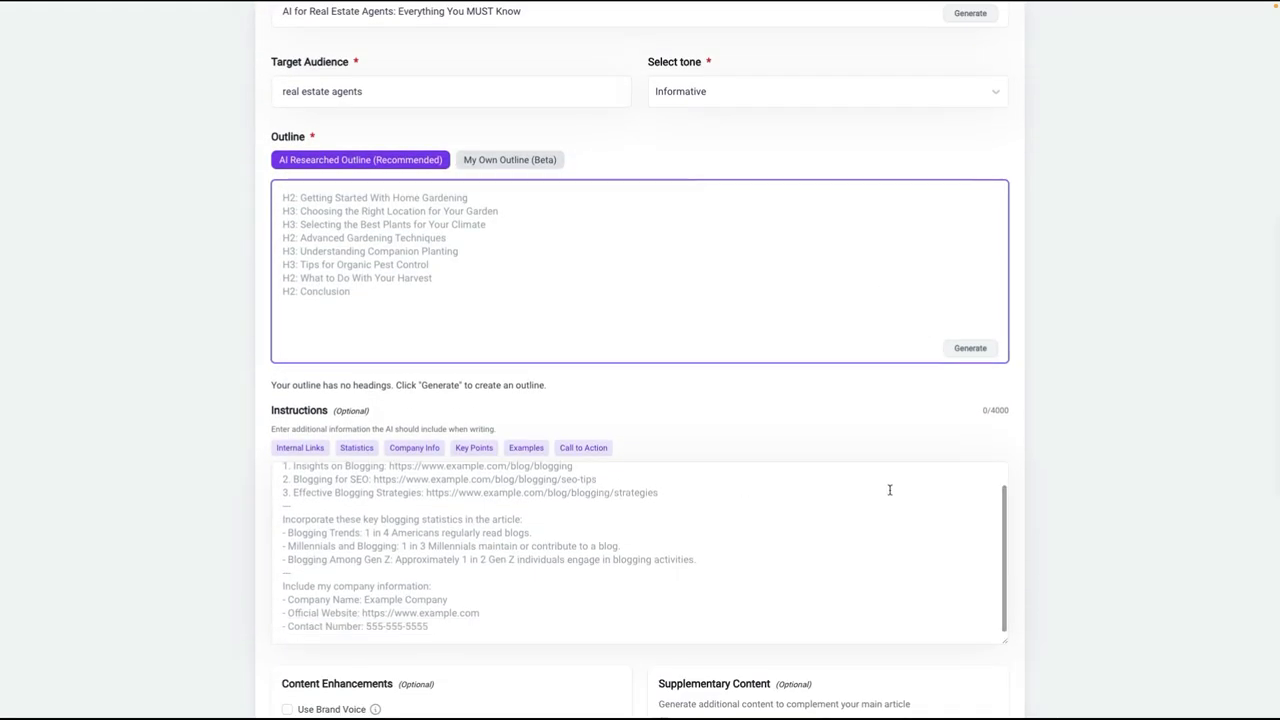
scroll(870, 483, "down", 1)
left_click(947, 441)
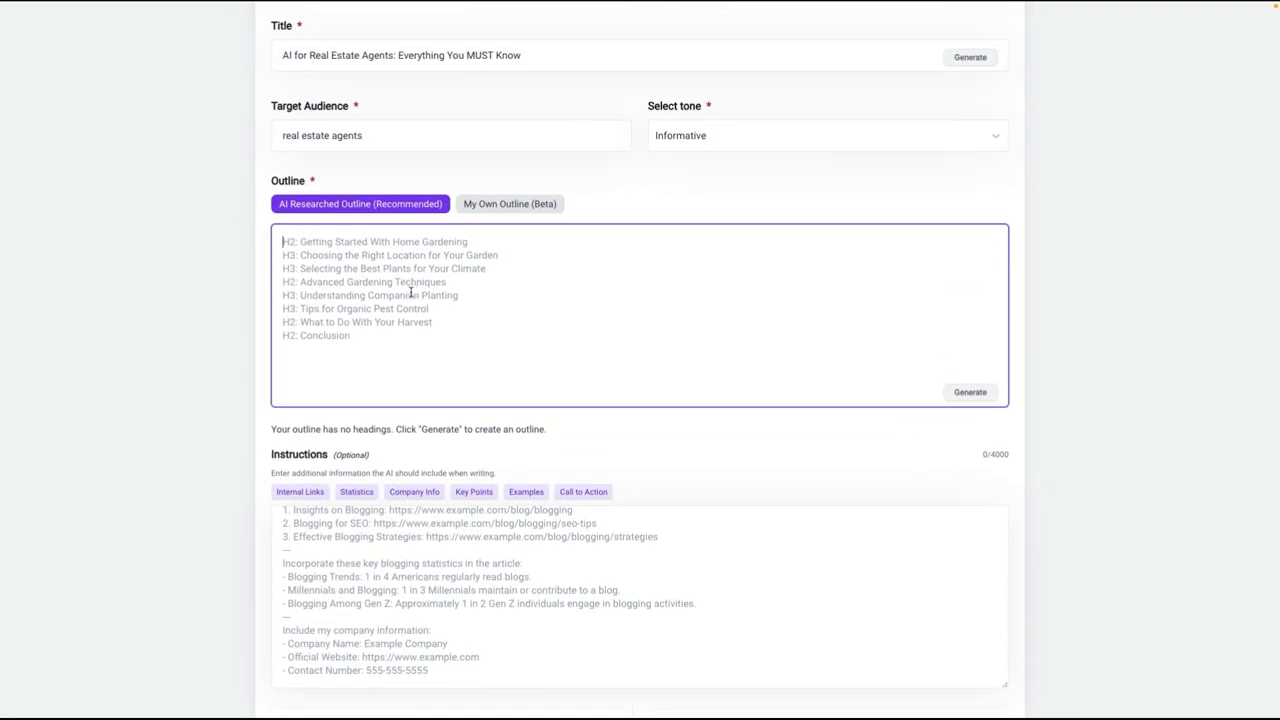
Step: Generate an AI outline and delete the client engagement heading, the Challenges section and the H3 headings under "Future of AI in Real Estate"
left_click(978, 392)
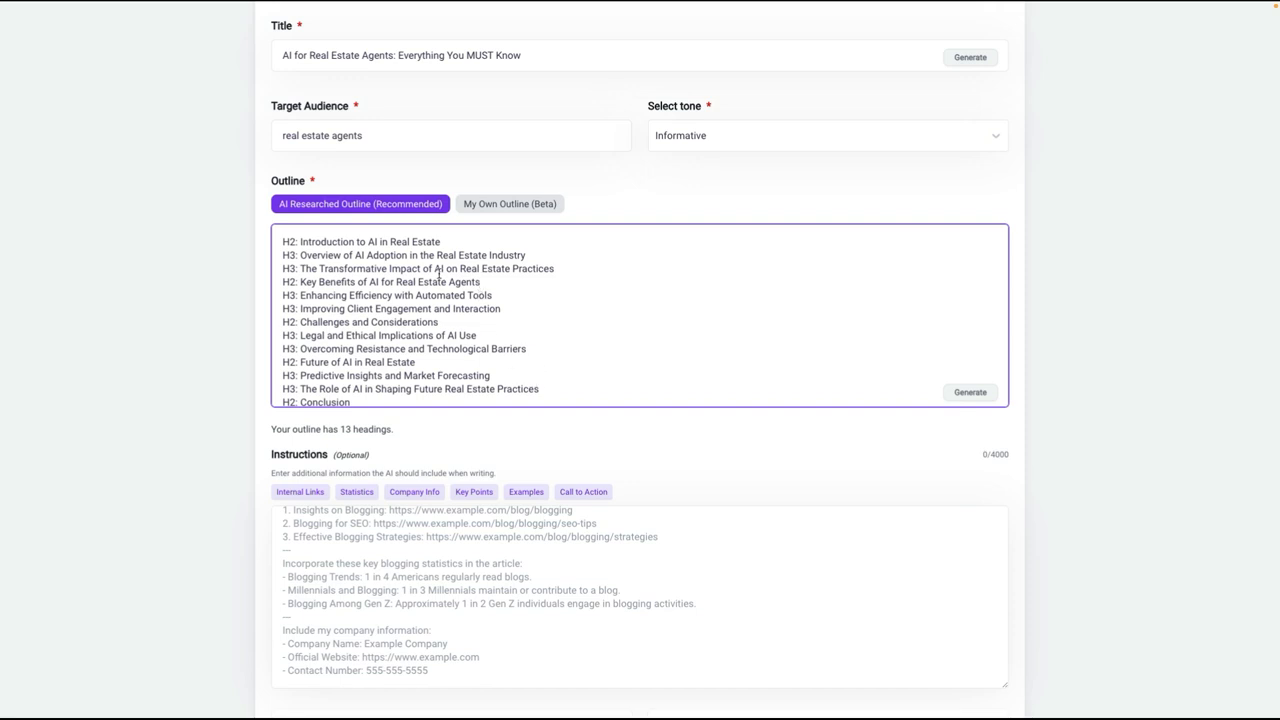
key("Up")
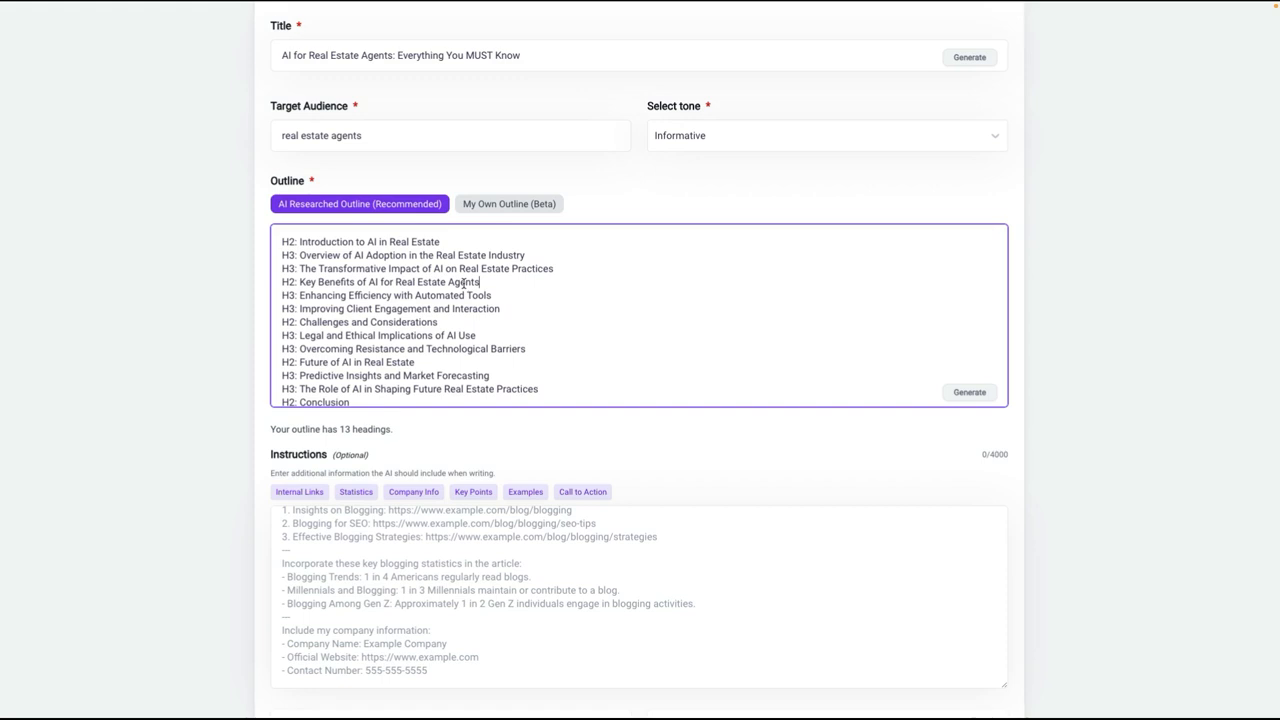
scroll(474, 293, "down", 1)
scroll(480, 295, "up", 1)
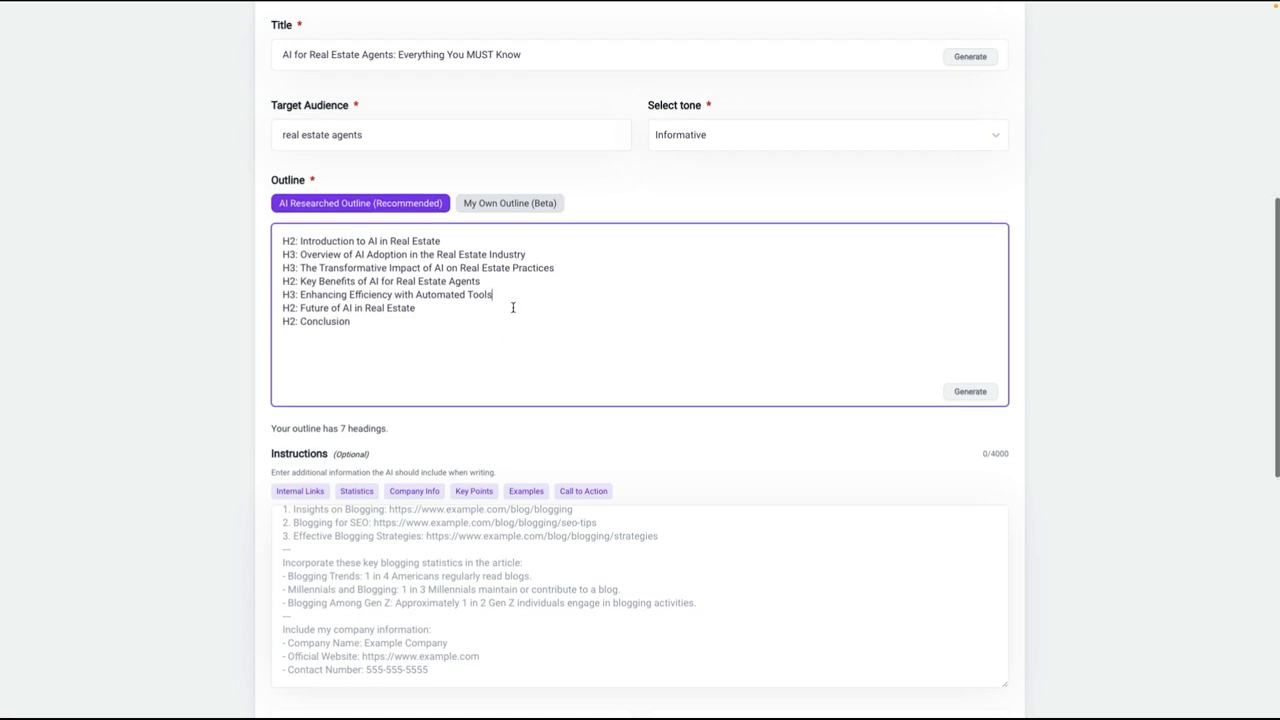
Step: Insert the Internal Links, Statistics, Company Info, Key Points, Examples and Call to Action templates into the instructions
scroll(514, 311, "down", 3)
scroll(598, 402, "down", 1)
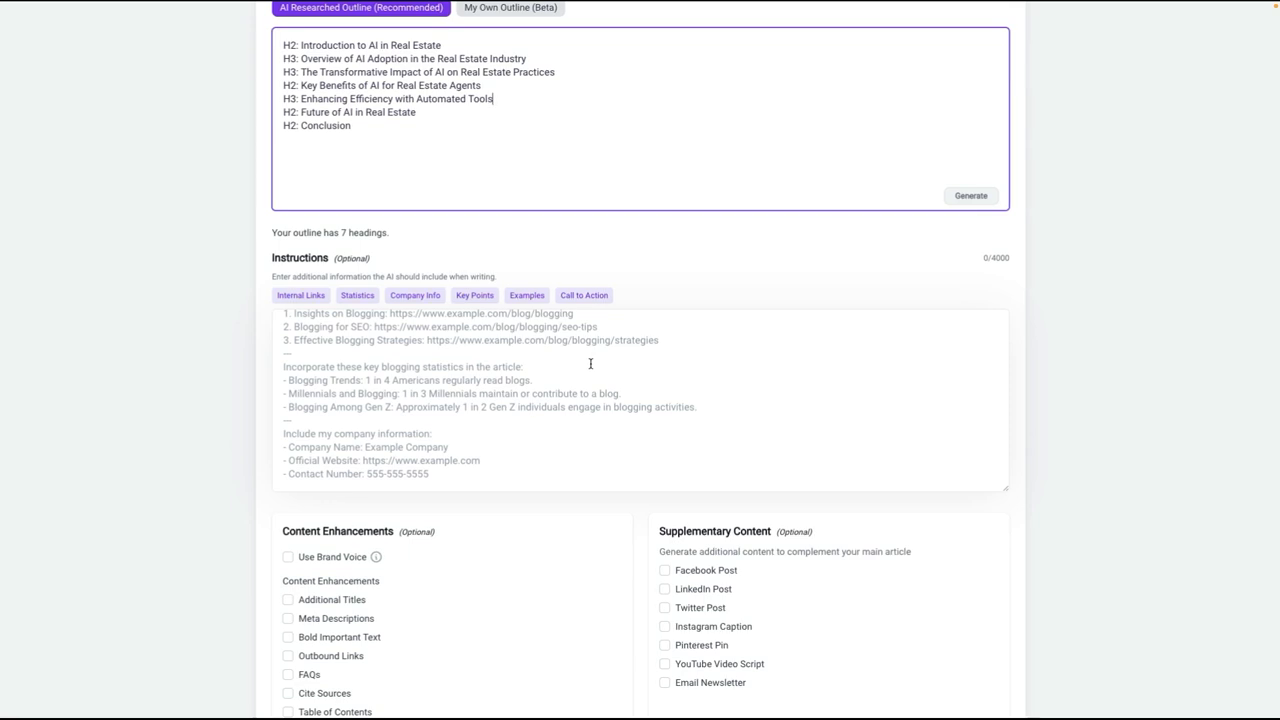
left_click(297, 297)
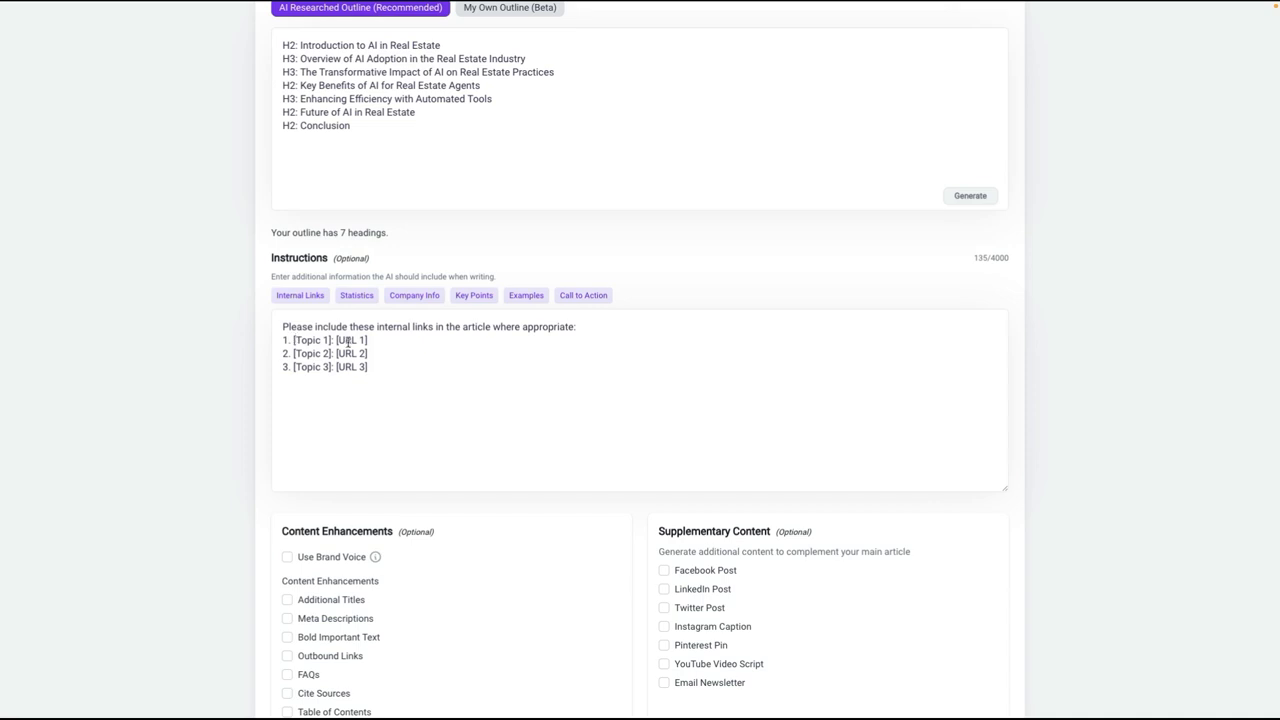
left_click(358, 297)
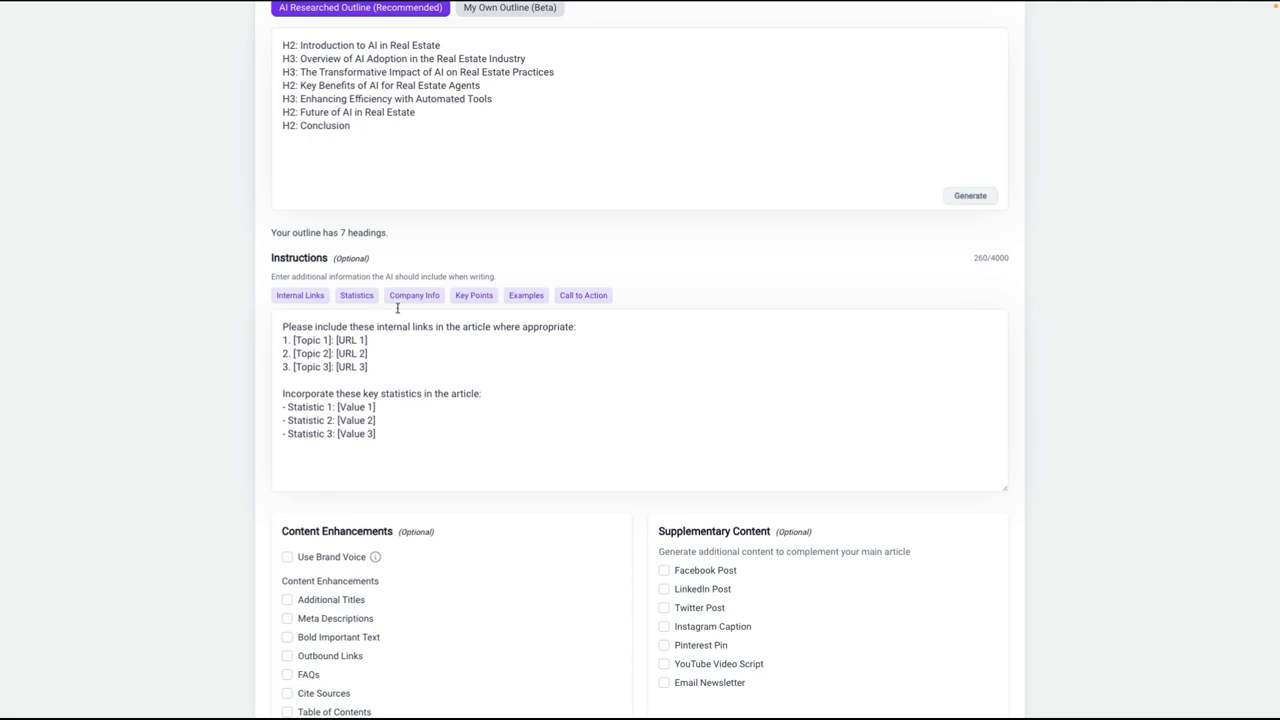
left_click(410, 296)
scroll(437, 373, "down", 1)
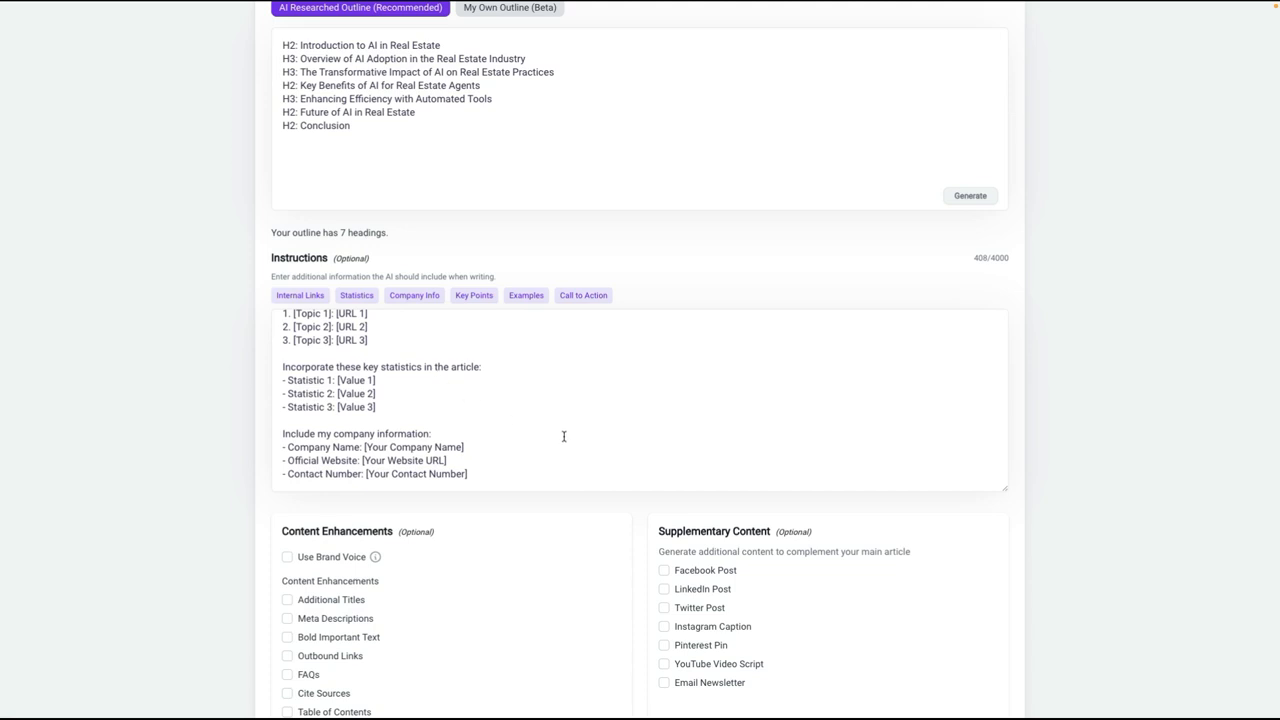
left_click(472, 295)
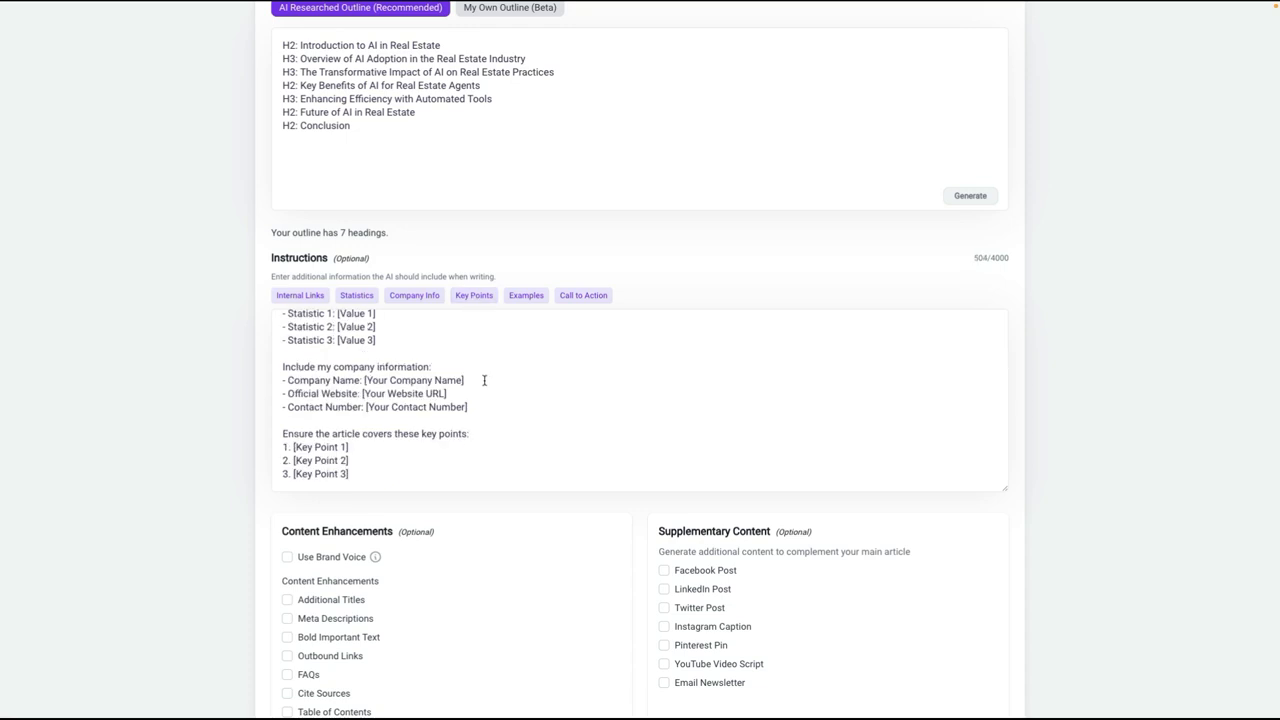
left_click(524, 295)
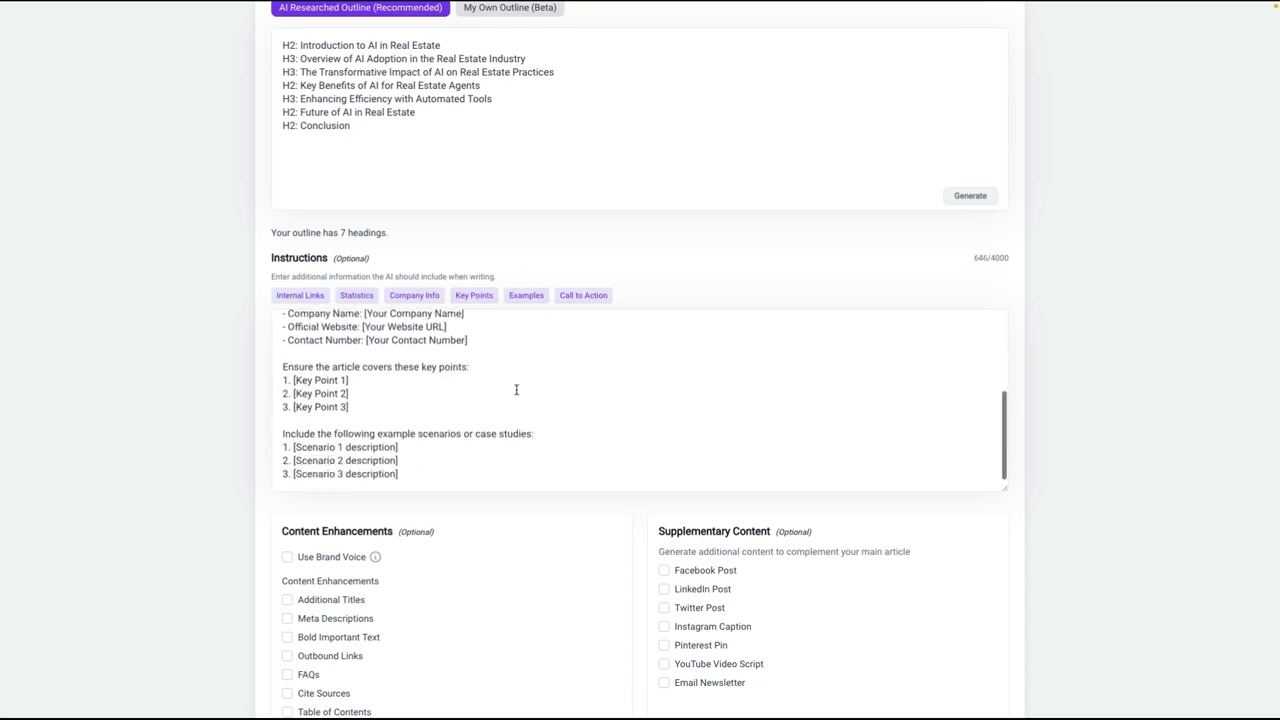
left_click(585, 295)
scroll(575, 354, "down", 1)
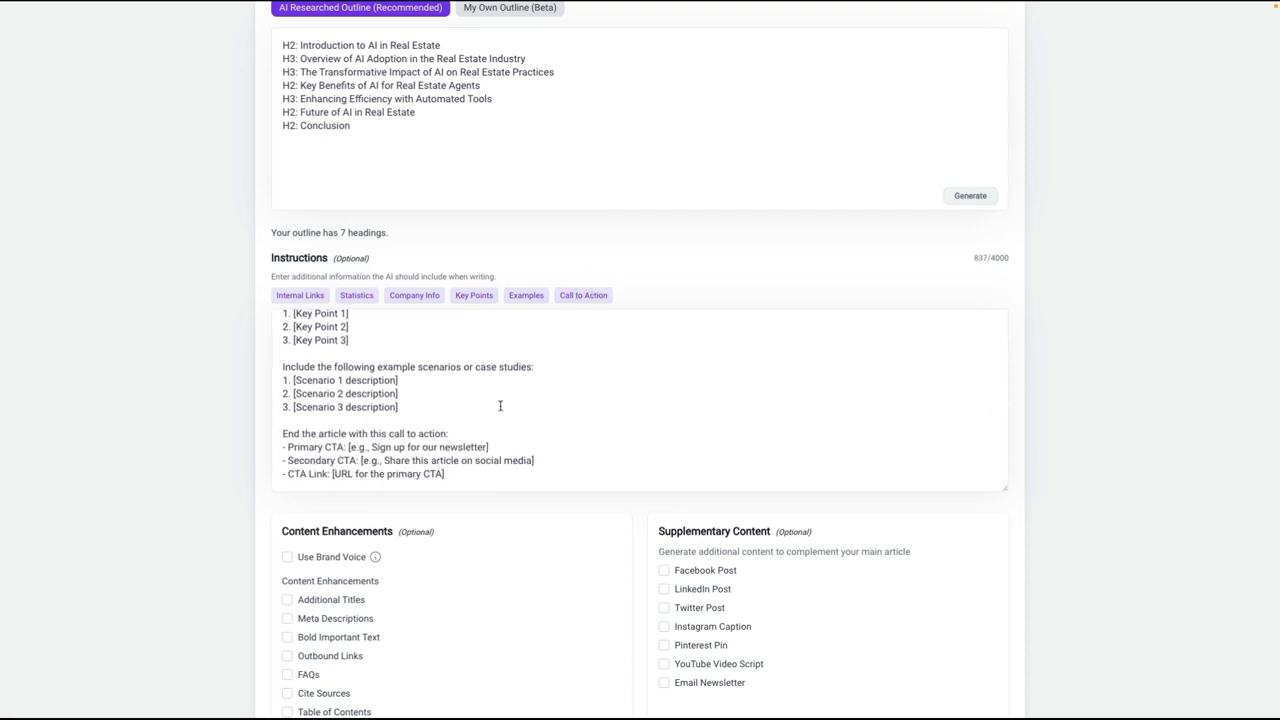
Step: Delete all the template text from the instructions
scroll(583, 374, "down", 2)
left_click(422, 204)
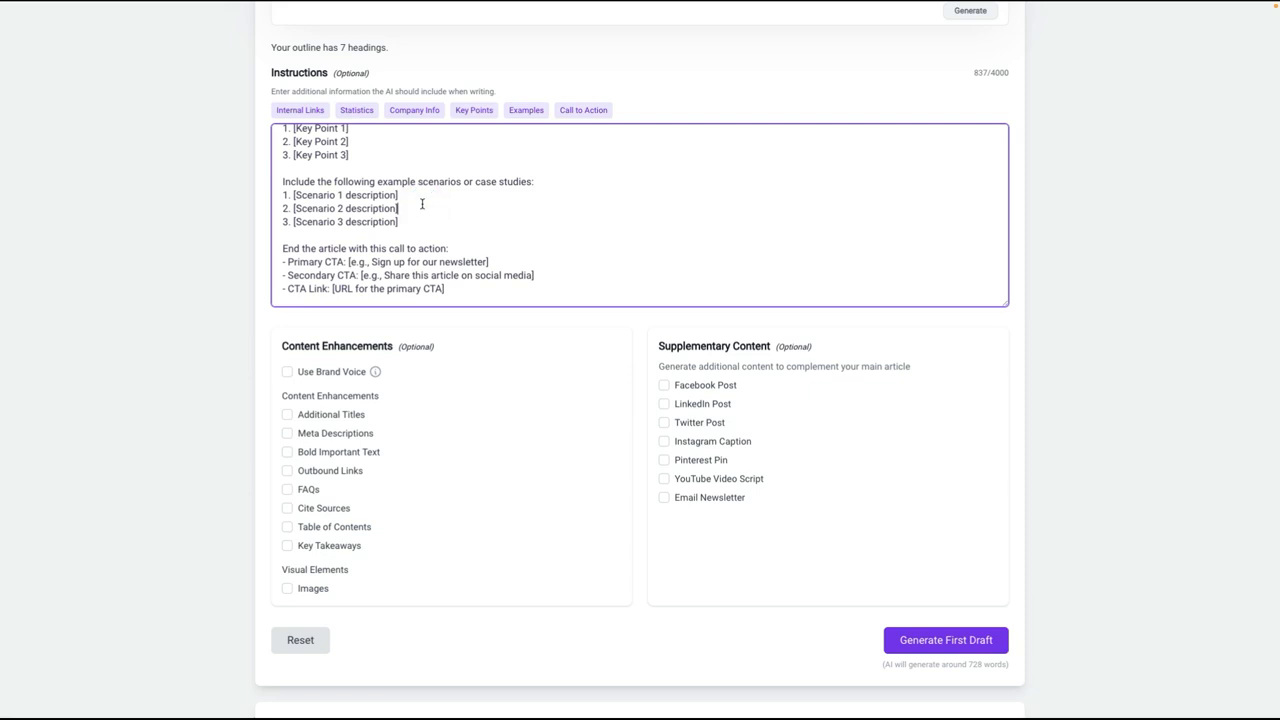
key("ctrl+a")
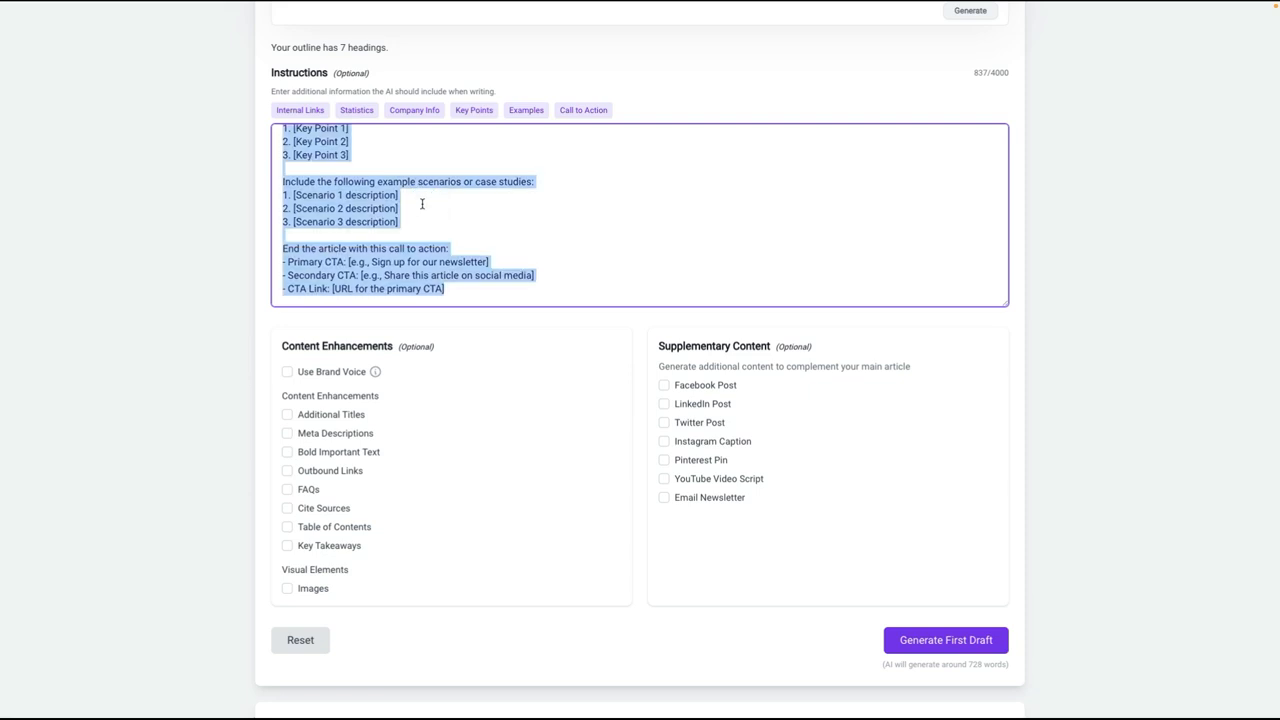
key("BackSpace")
Step: Enable Use Brand Voice and all eight content enhancements from Additional Titles through Key Takeaways
scroll(400, 330, "down", 1)
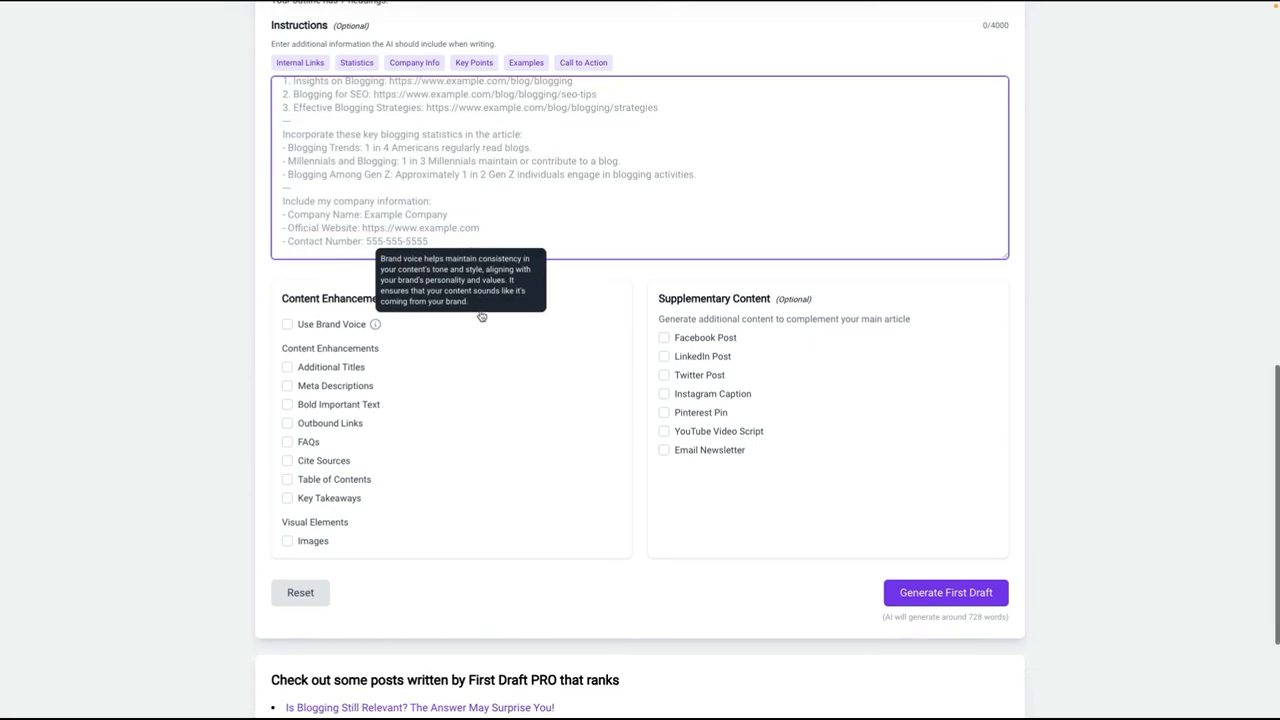
left_click(287, 324)
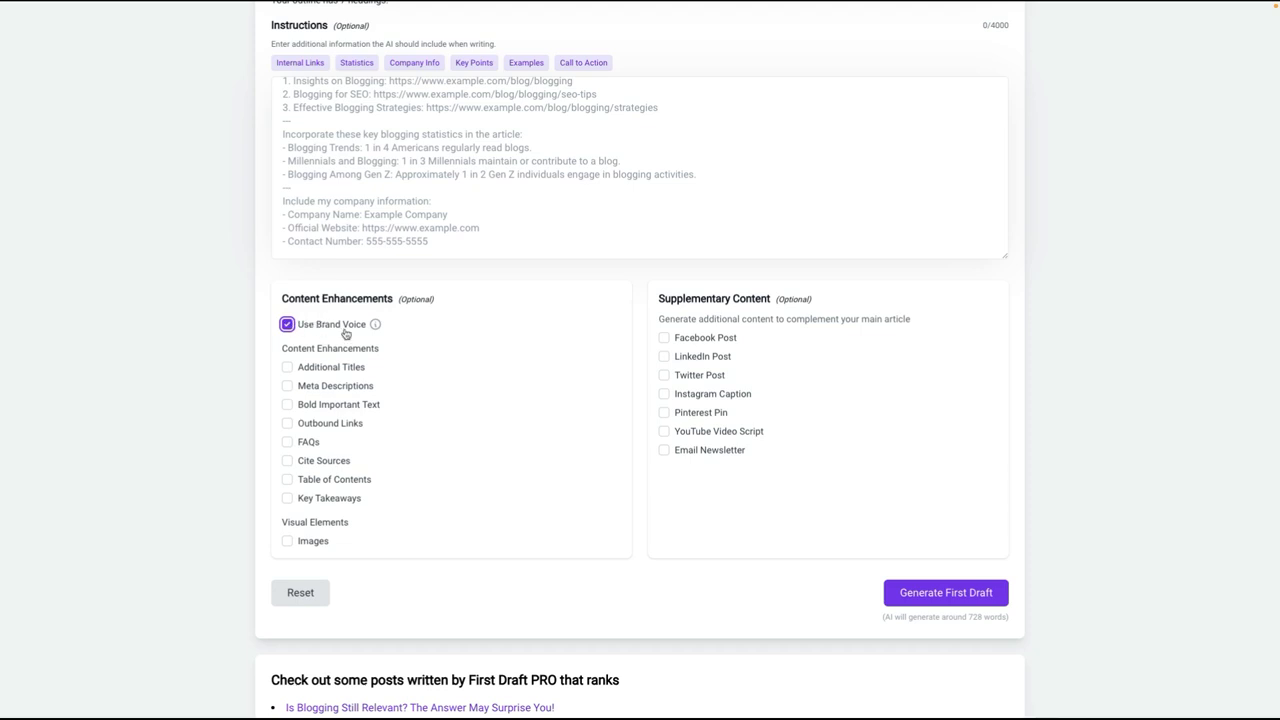
scroll(400, 335, "down", 1)
left_click(287, 342)
left_click(287, 361)
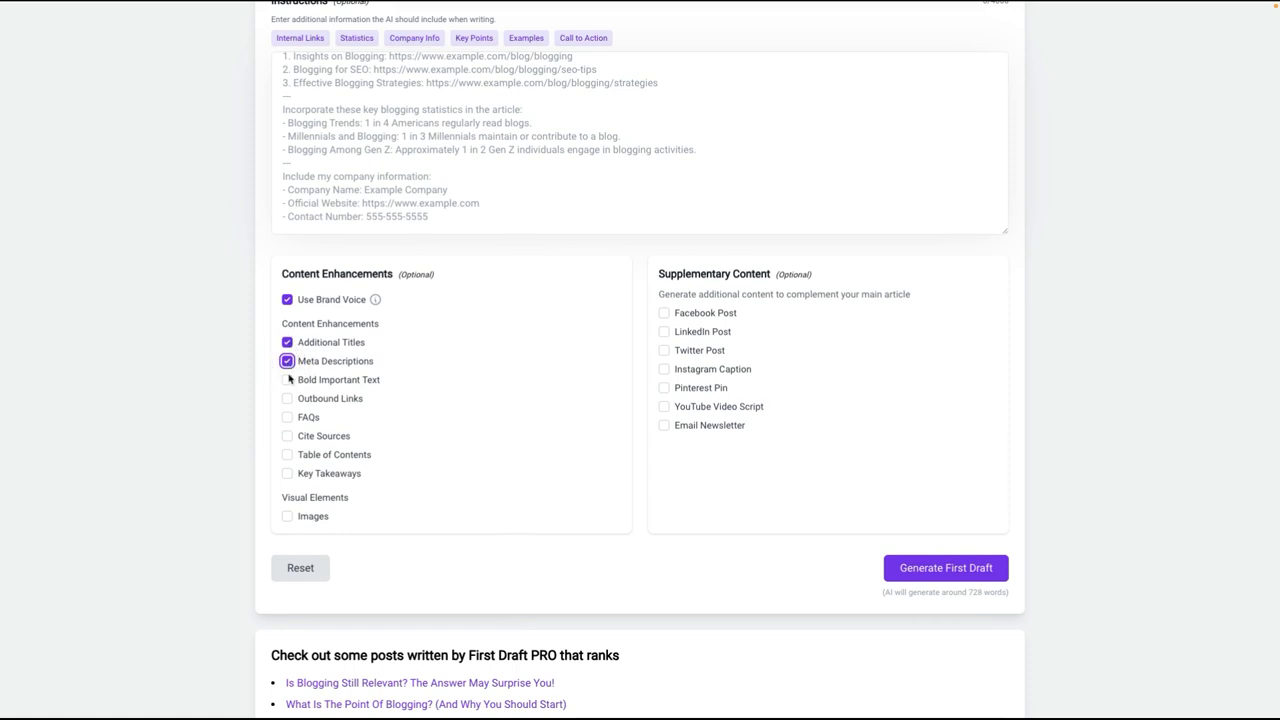
left_click(287, 380)
scroll(394, 343, "down", 1)
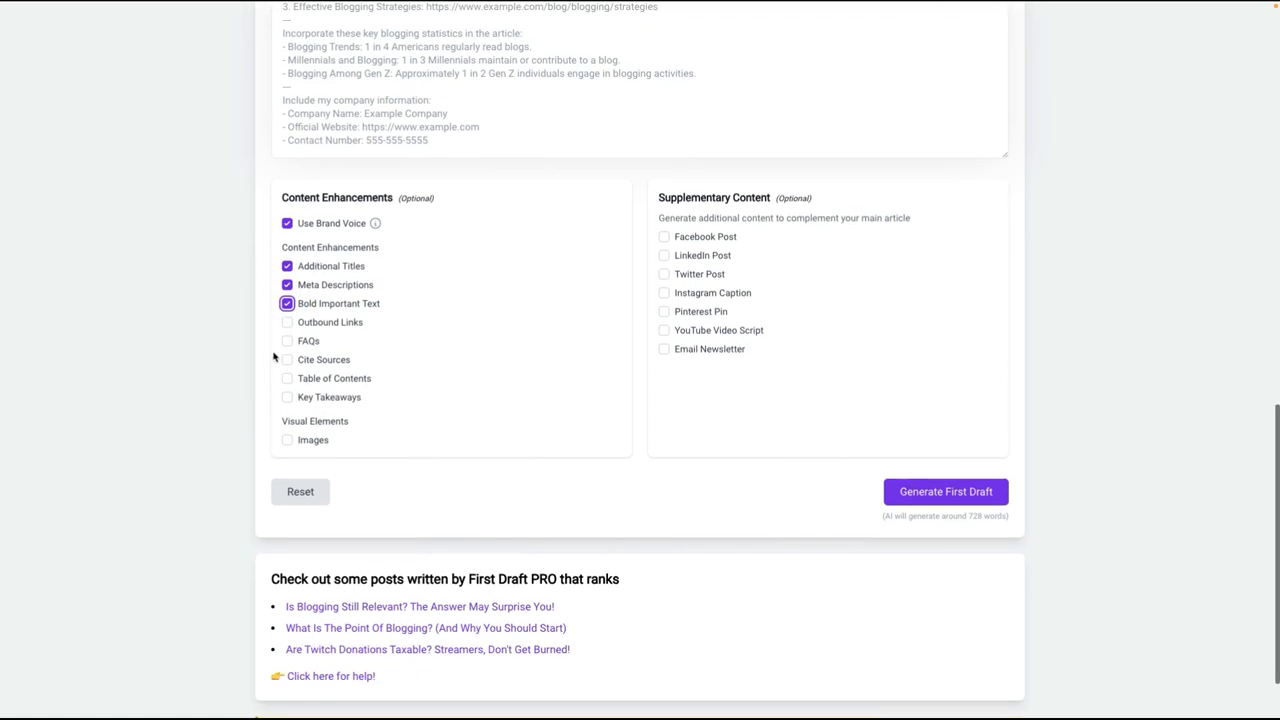
left_click(287, 322)
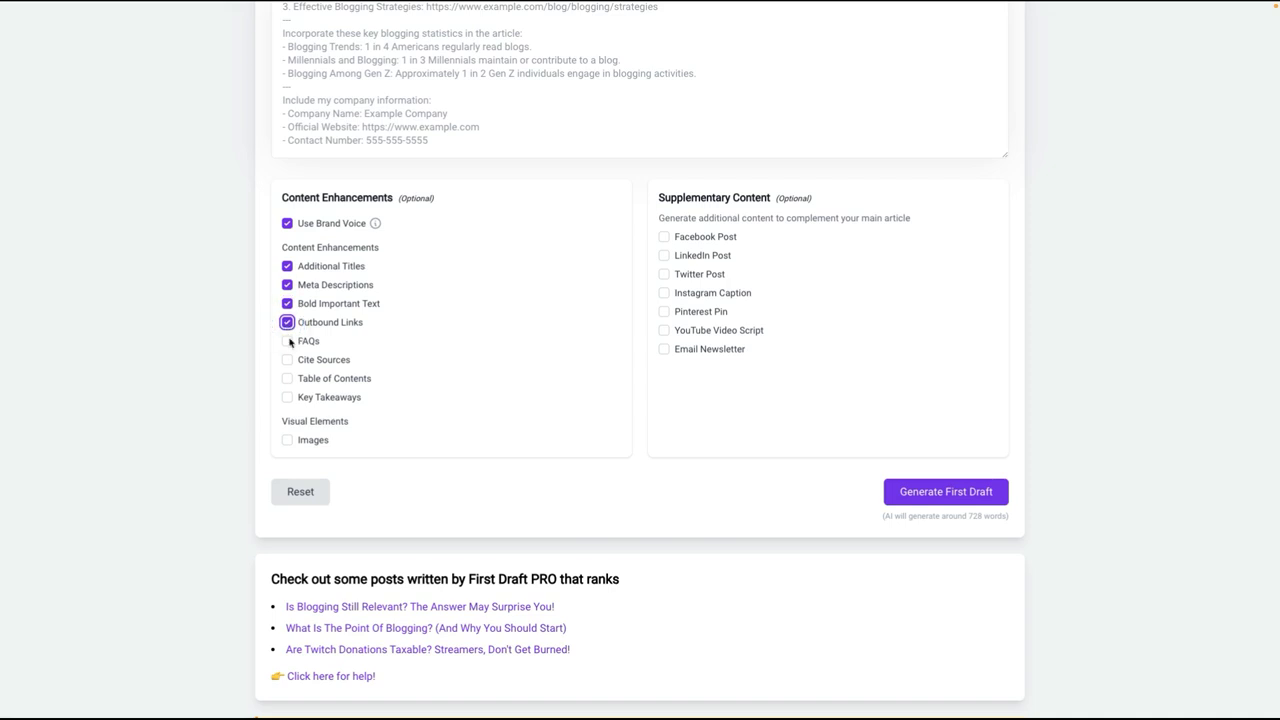
left_click(288, 342)
left_click(286, 361)
left_click(286, 379)
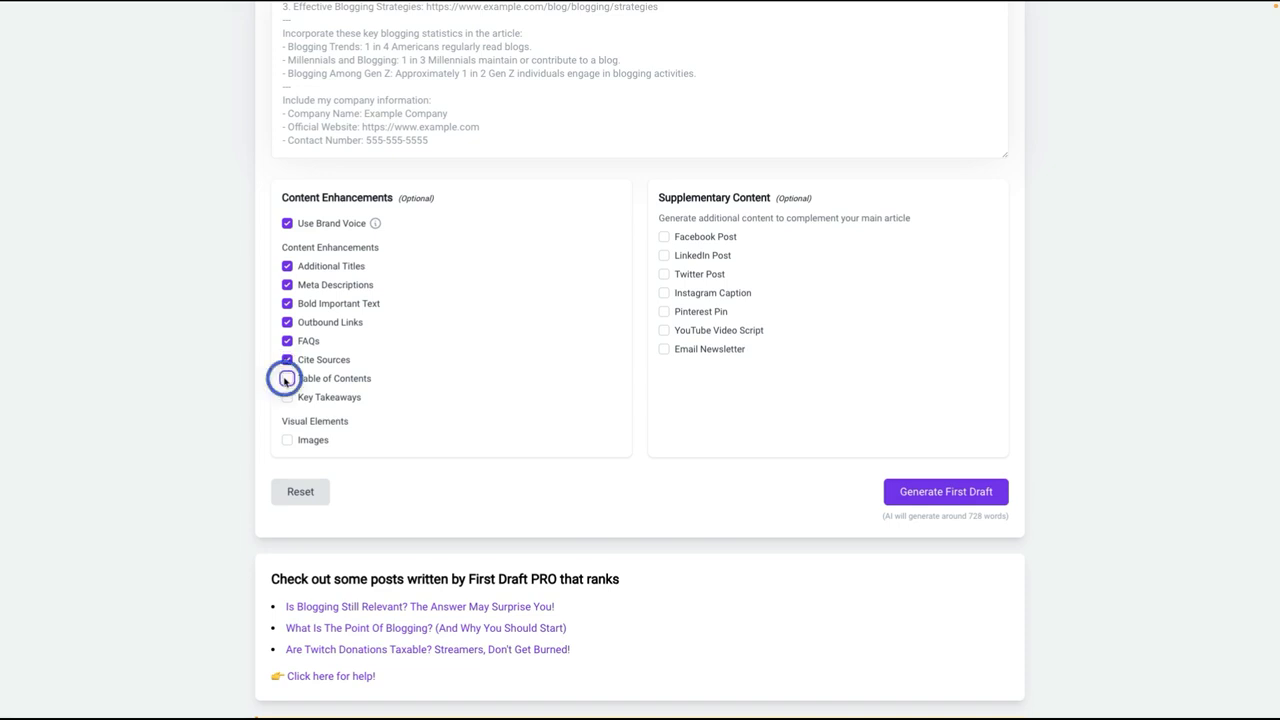
left_click(287, 398)
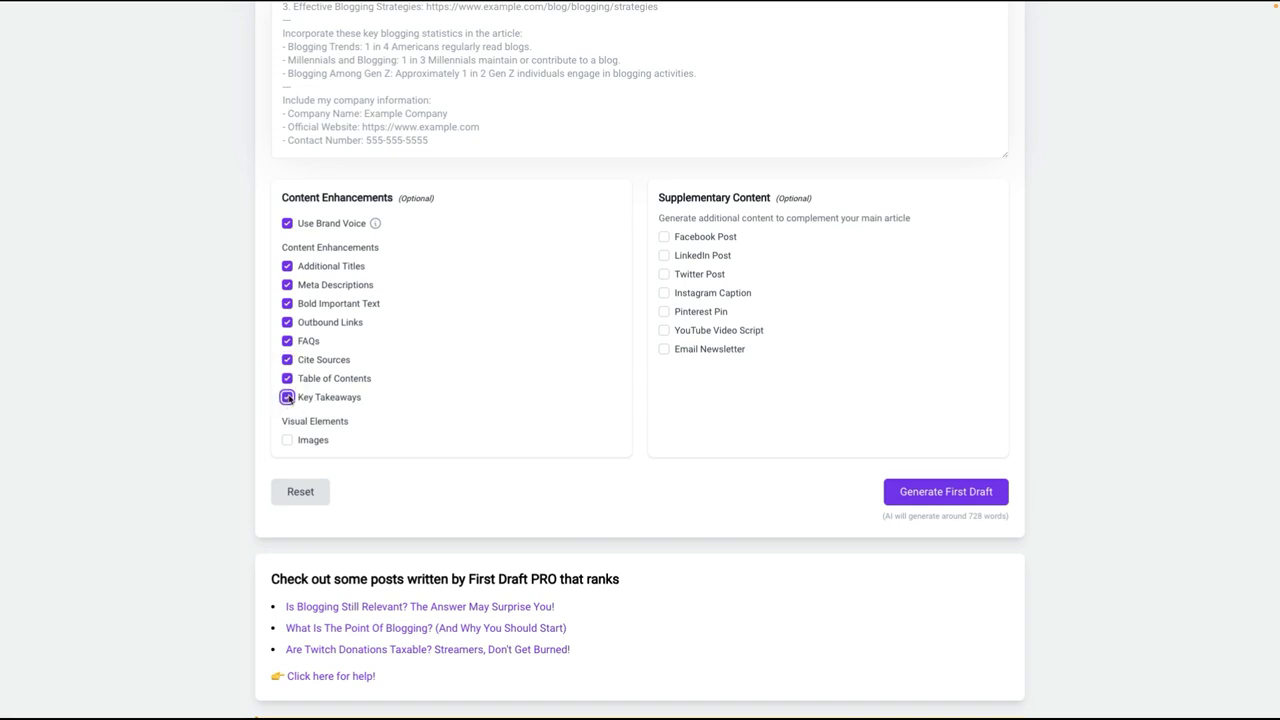
Step: Enable images for the article with dimensions of 1344x768 (16:9)
left_click(287, 440)
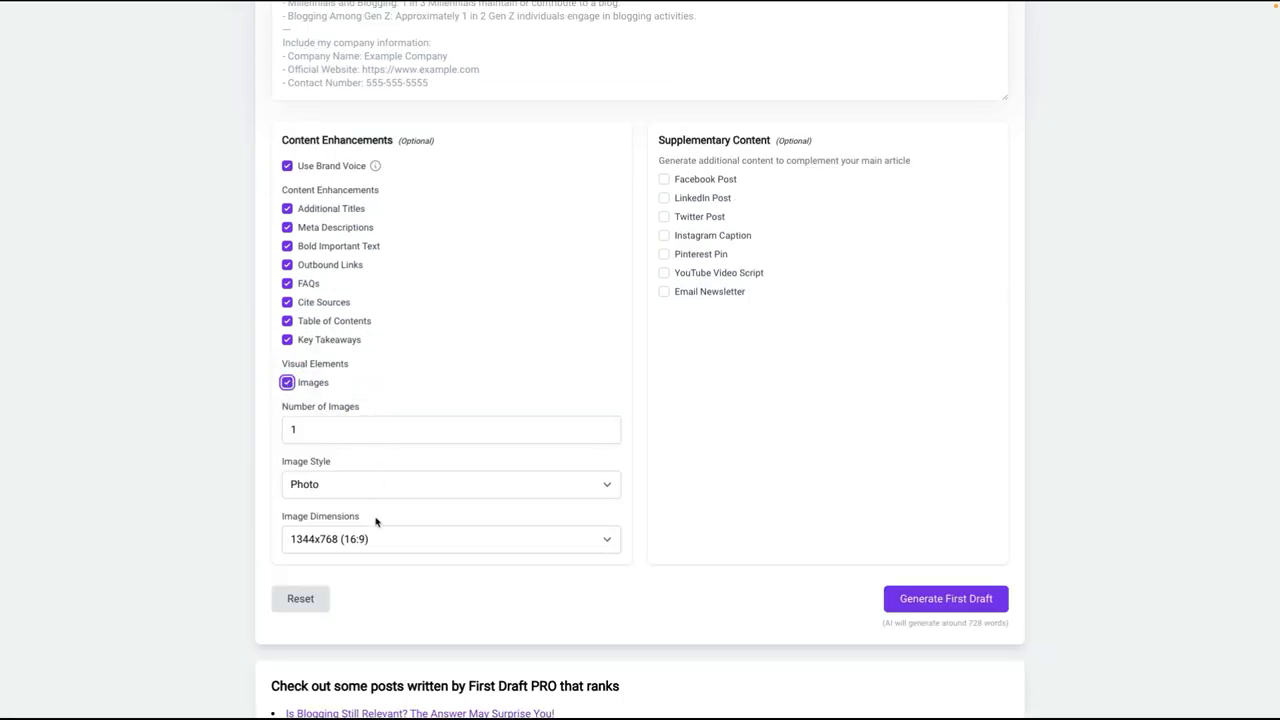
left_click(353, 541)
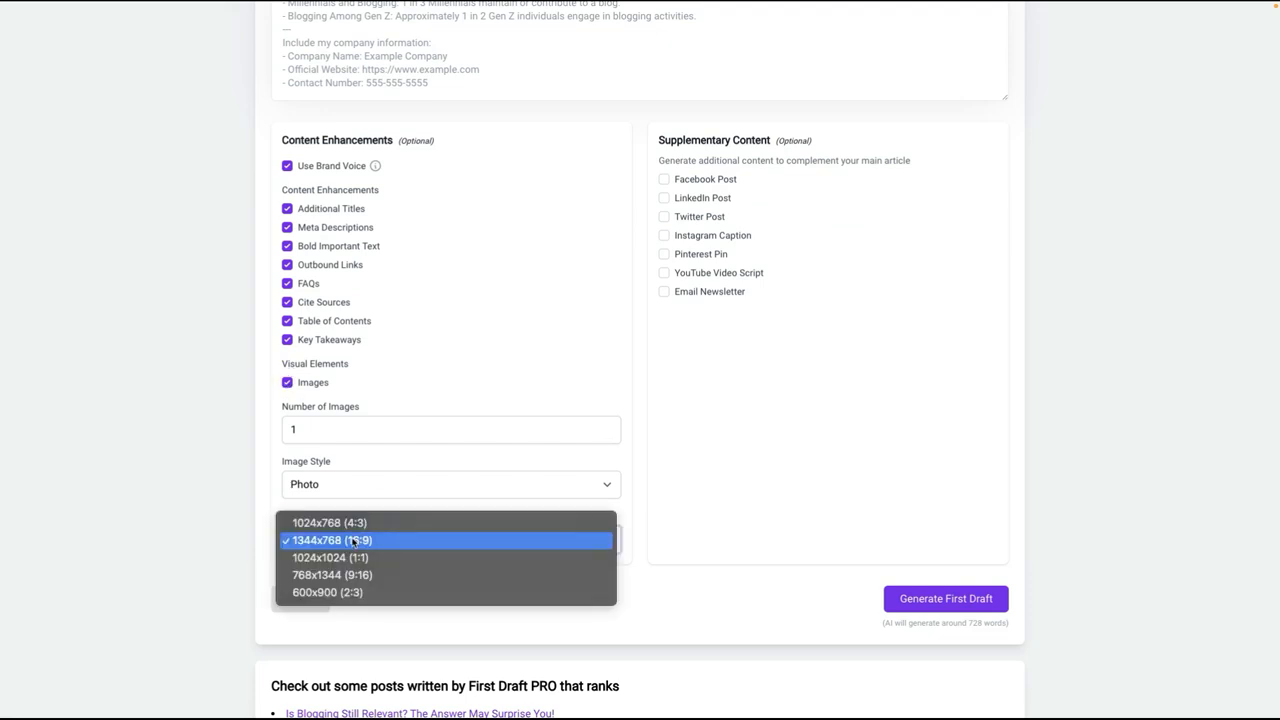
left_click(353, 540)
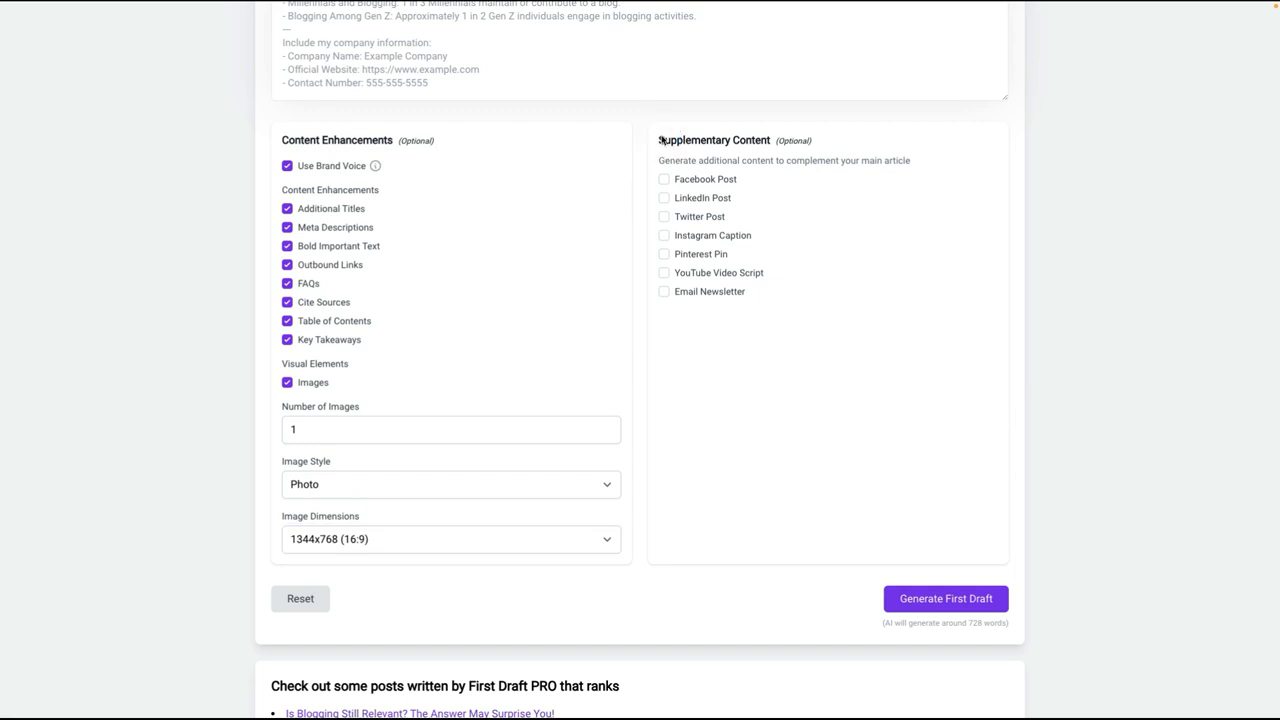
Step: Enable all supplementary content: Facebook, LinkedIn and Twitter posts, Instagram Caption, Pinterest Pin, YouTube Video Script and Email Newsletter
left_click_drag(659, 140, 818, 143)
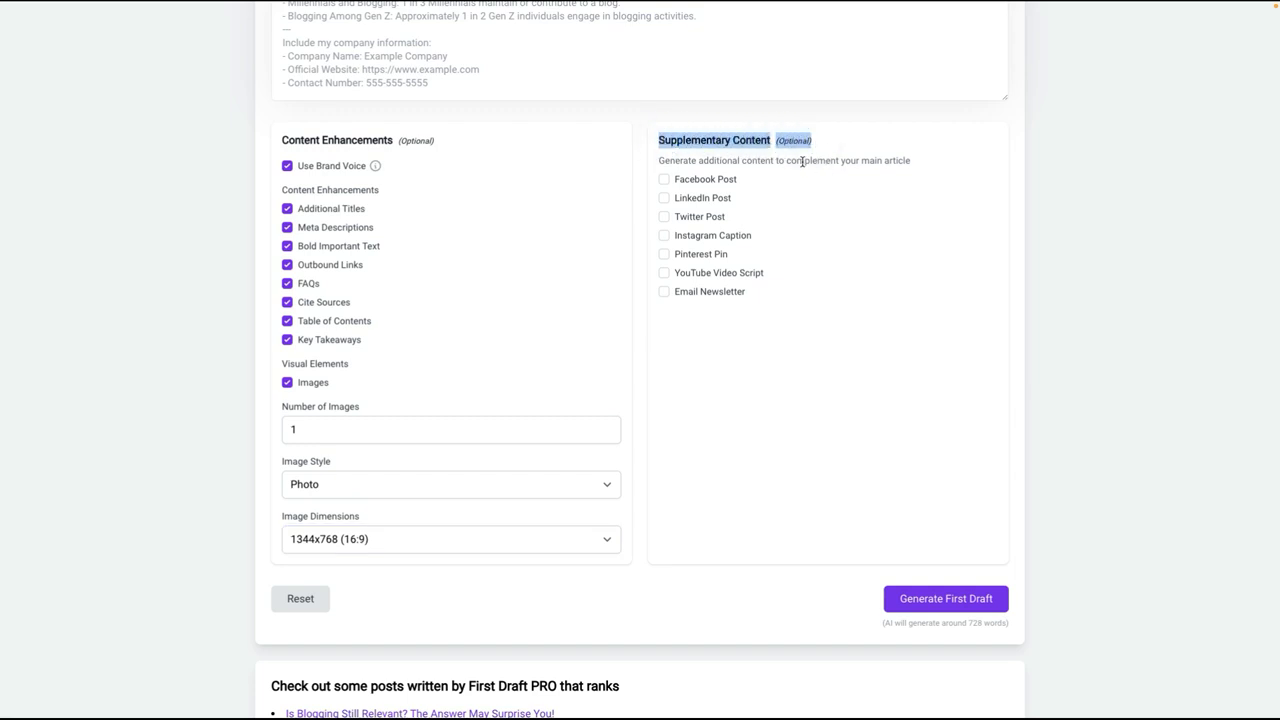
left_click(802, 162)
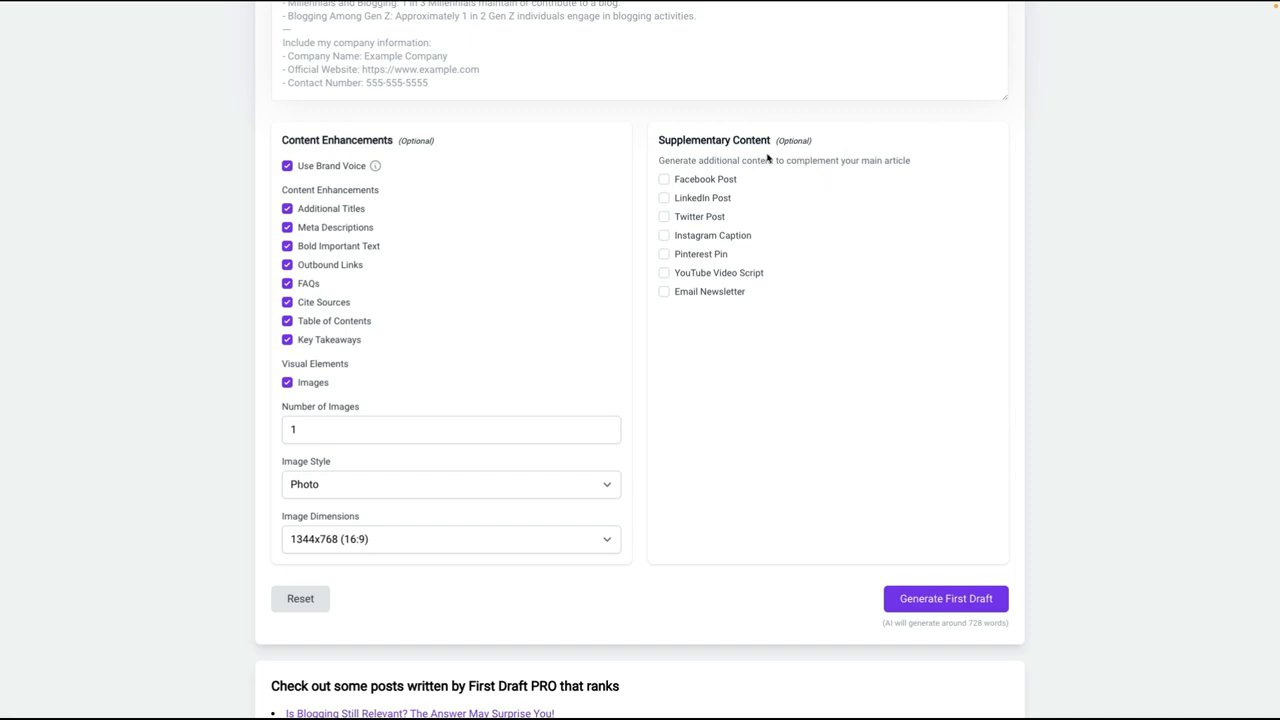
left_click(664, 179)
left_click(664, 198)
left_click(664, 216)
left_click(664, 235)
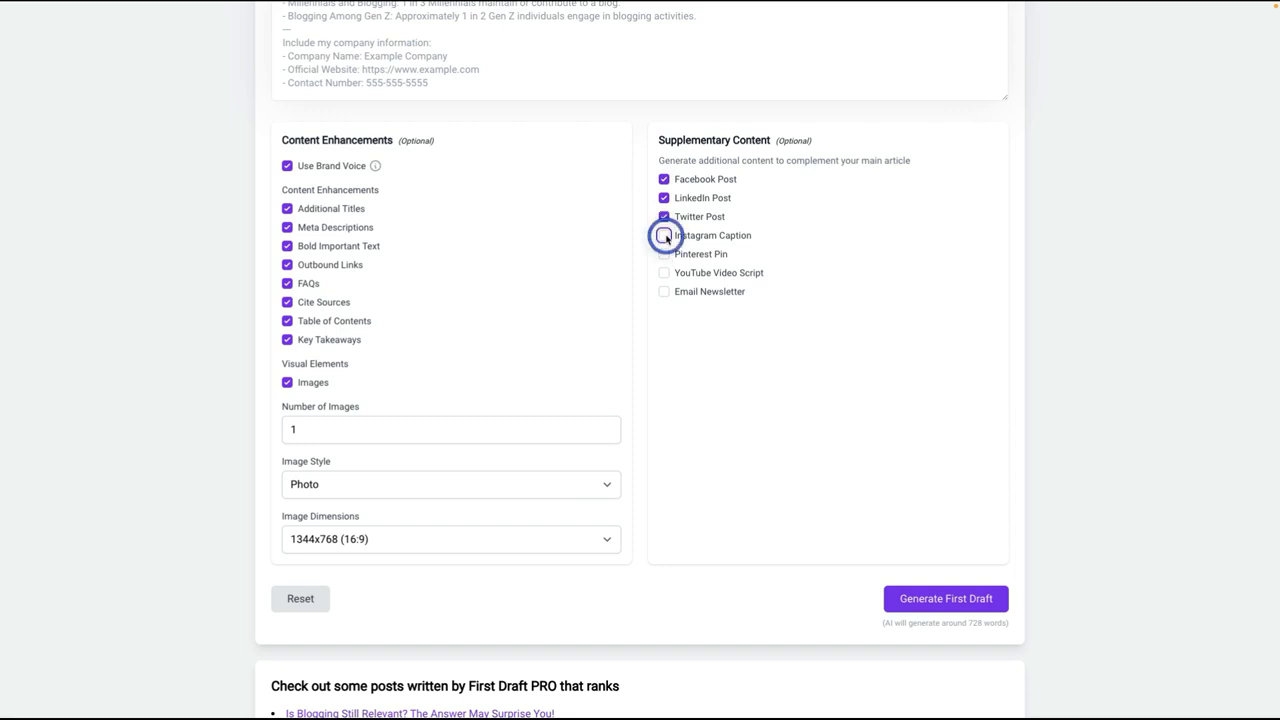
left_click(665, 255)
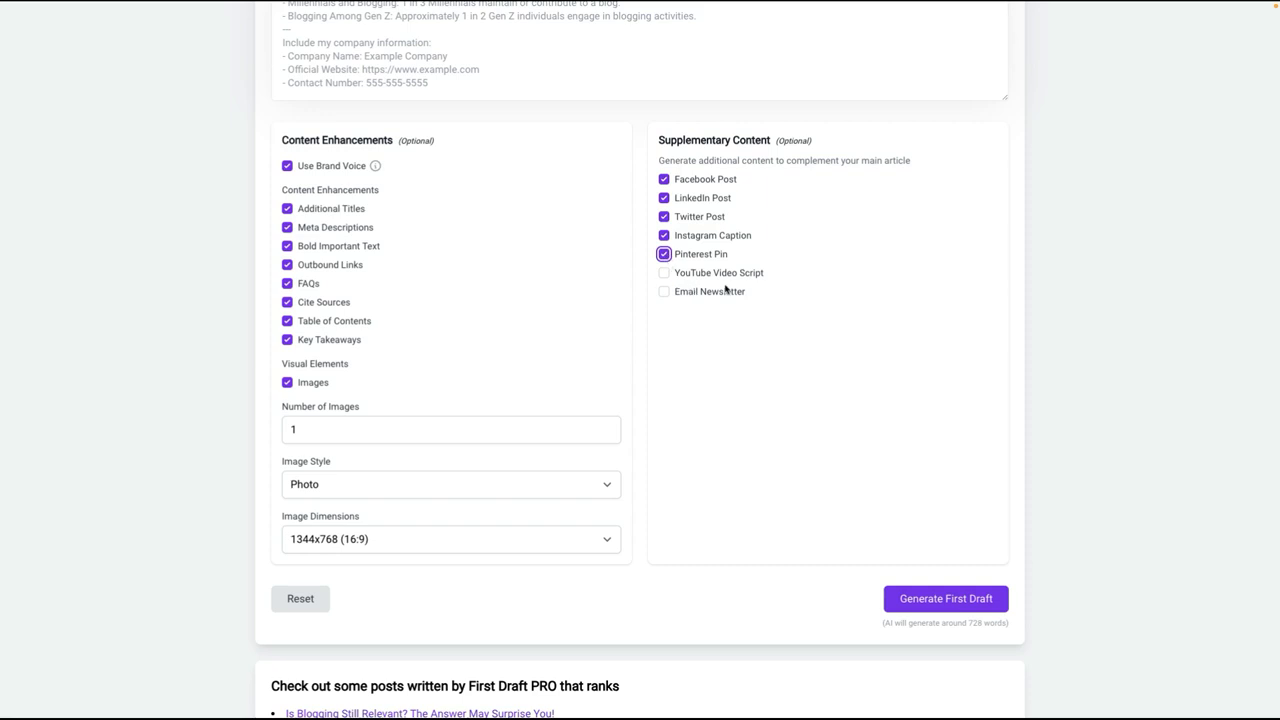
left_click(665, 273)
left_click(663, 291)
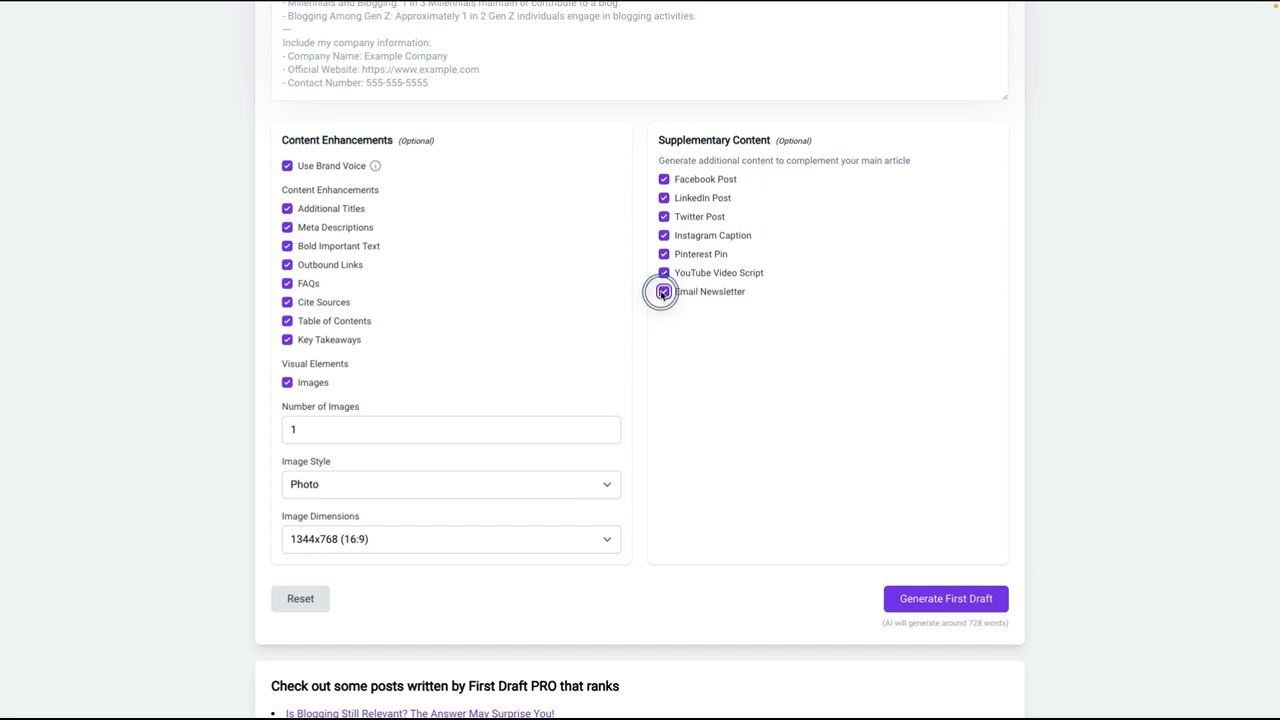
Step: Review the completed form from the primary topic and outline through the content enhancements and supplementary content
scroll(704, 290, "up", 2)
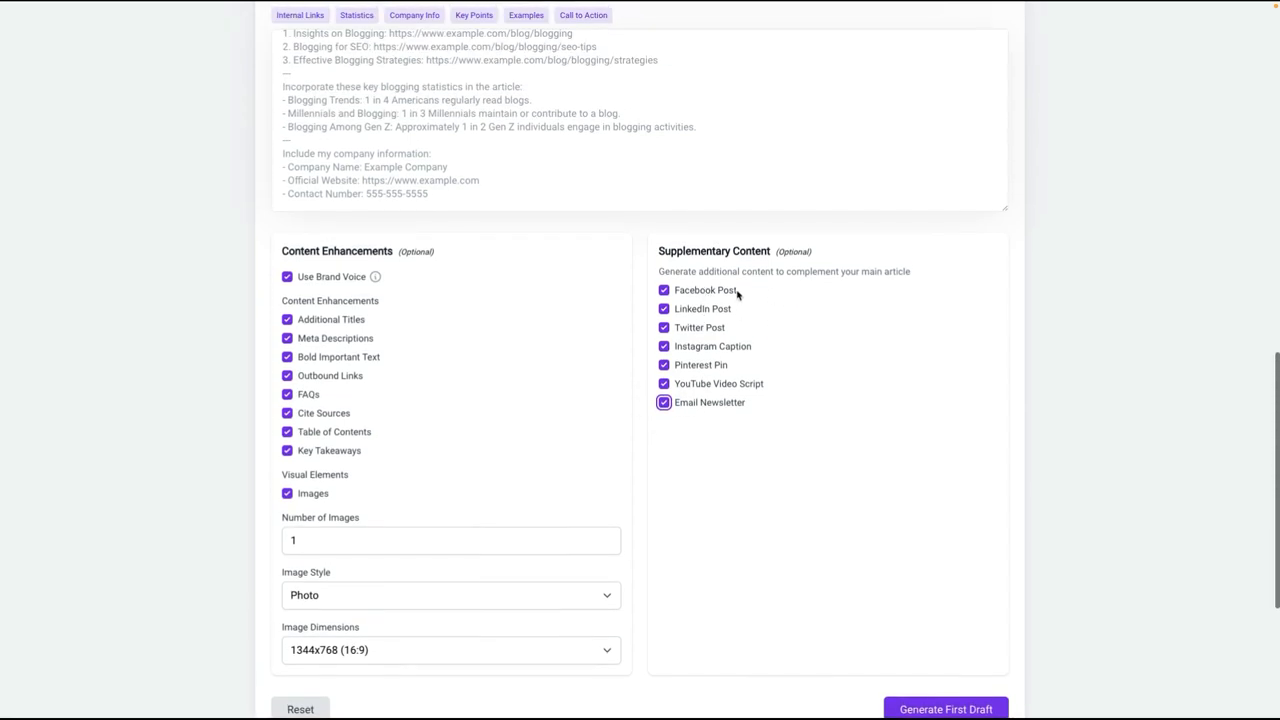
scroll(737, 294, "up", 4)
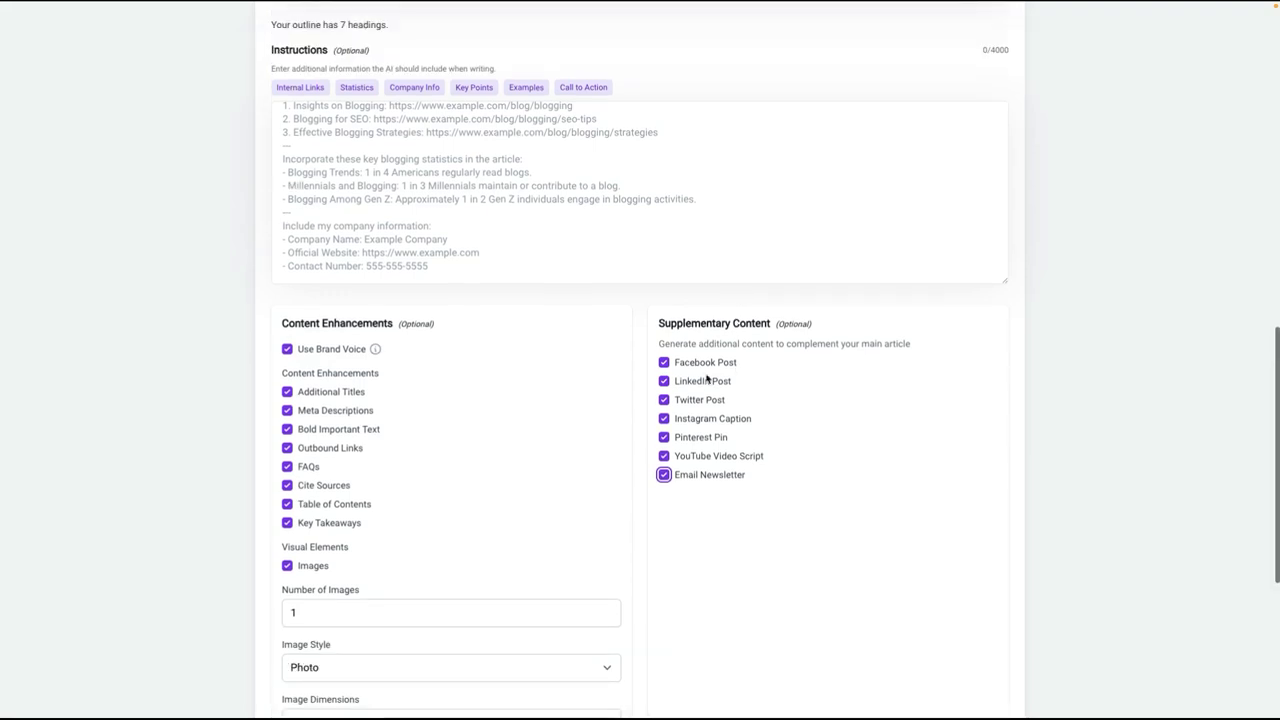
scroll(709, 365, "up", 10)
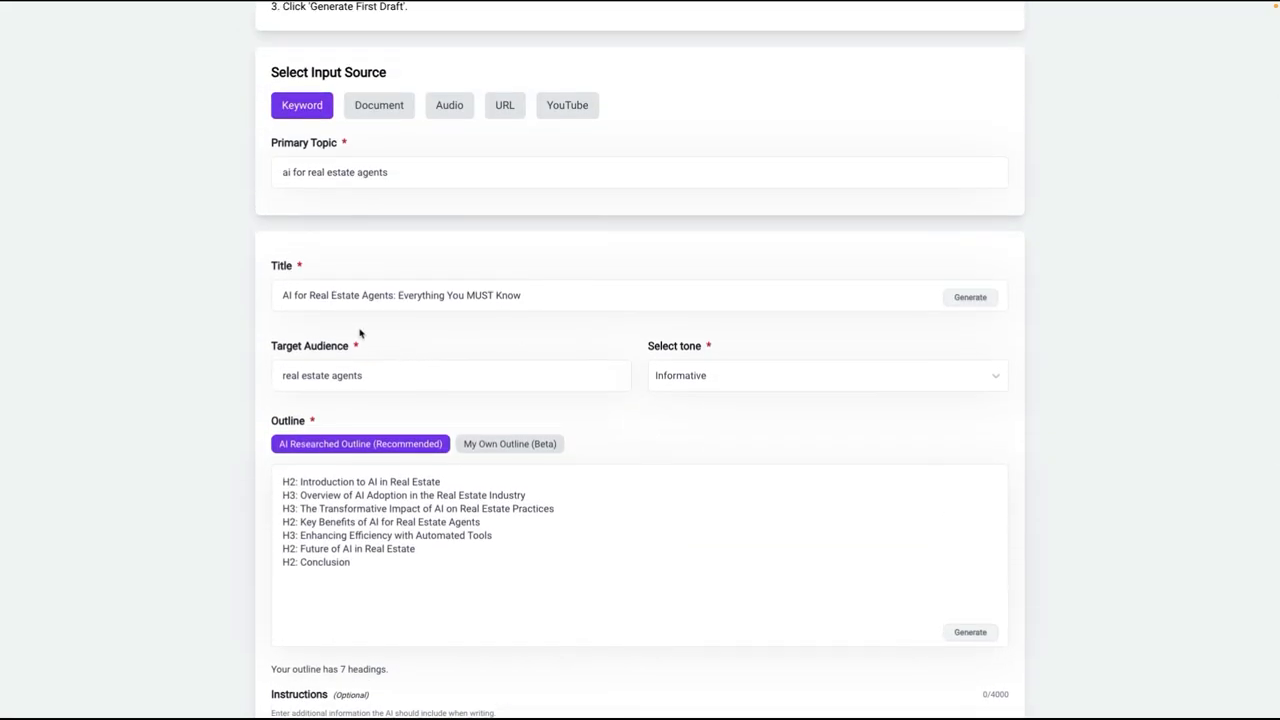
scroll(364, 335, "down", 1)
scroll(560, 352, "down", 10)
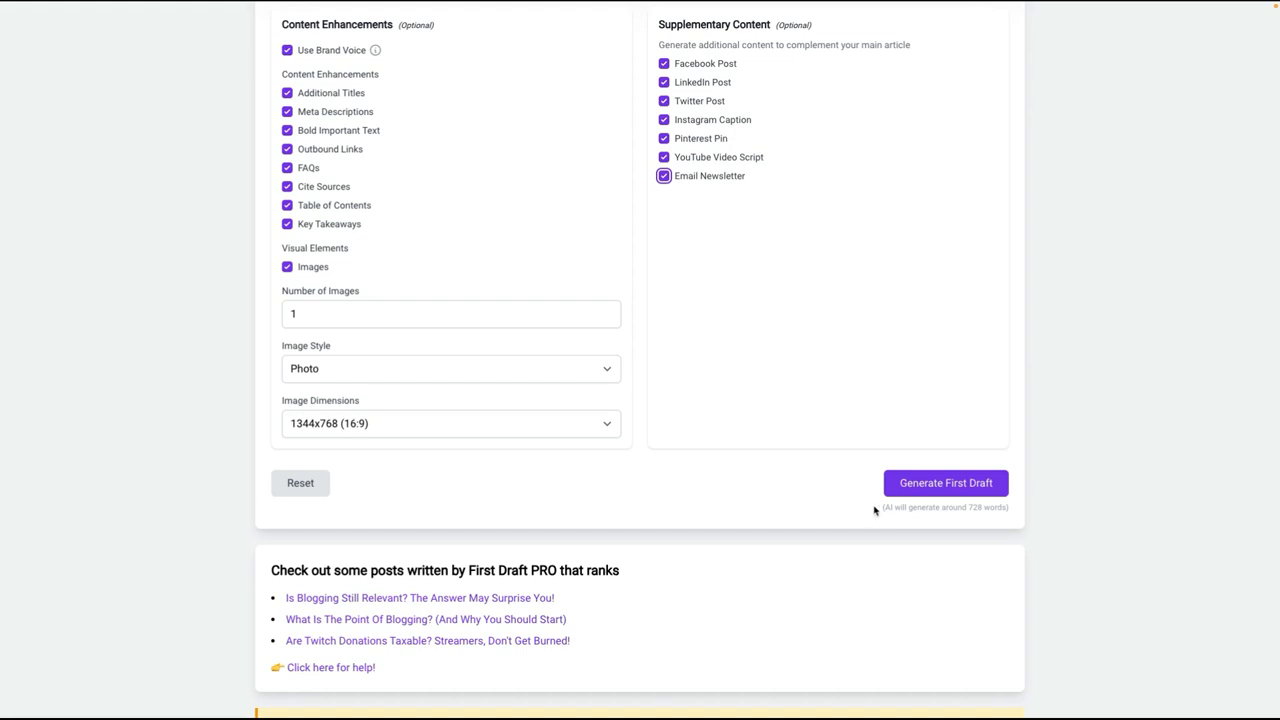
Step: Generate the first draft from the completed form and return to the dashboard
left_click_drag(870, 510, 1030, 511)
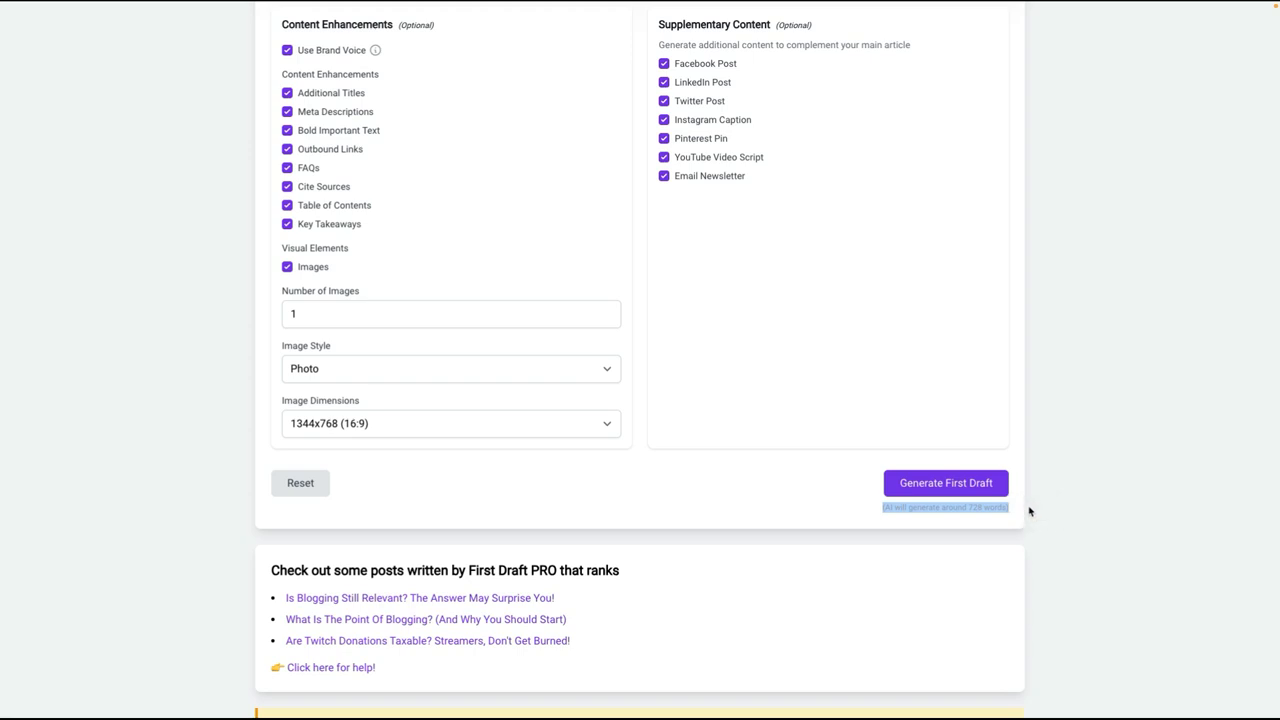
left_click(938, 421)
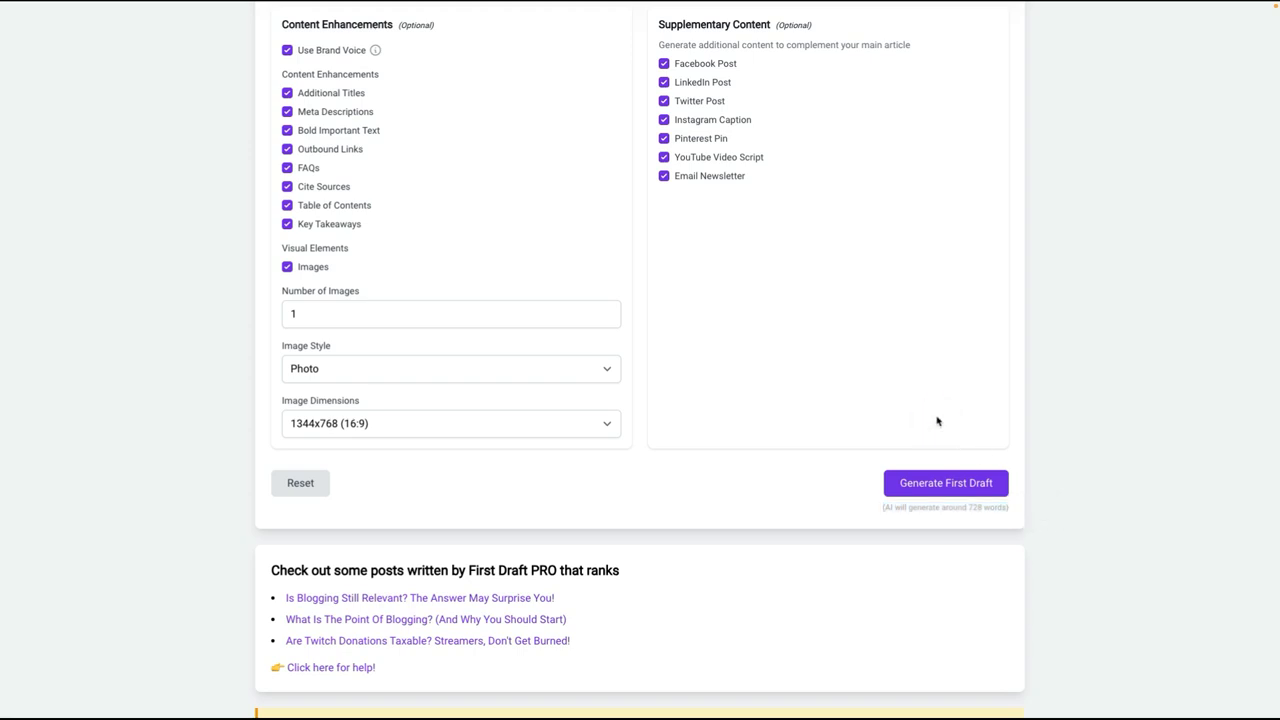
left_click(940, 486)
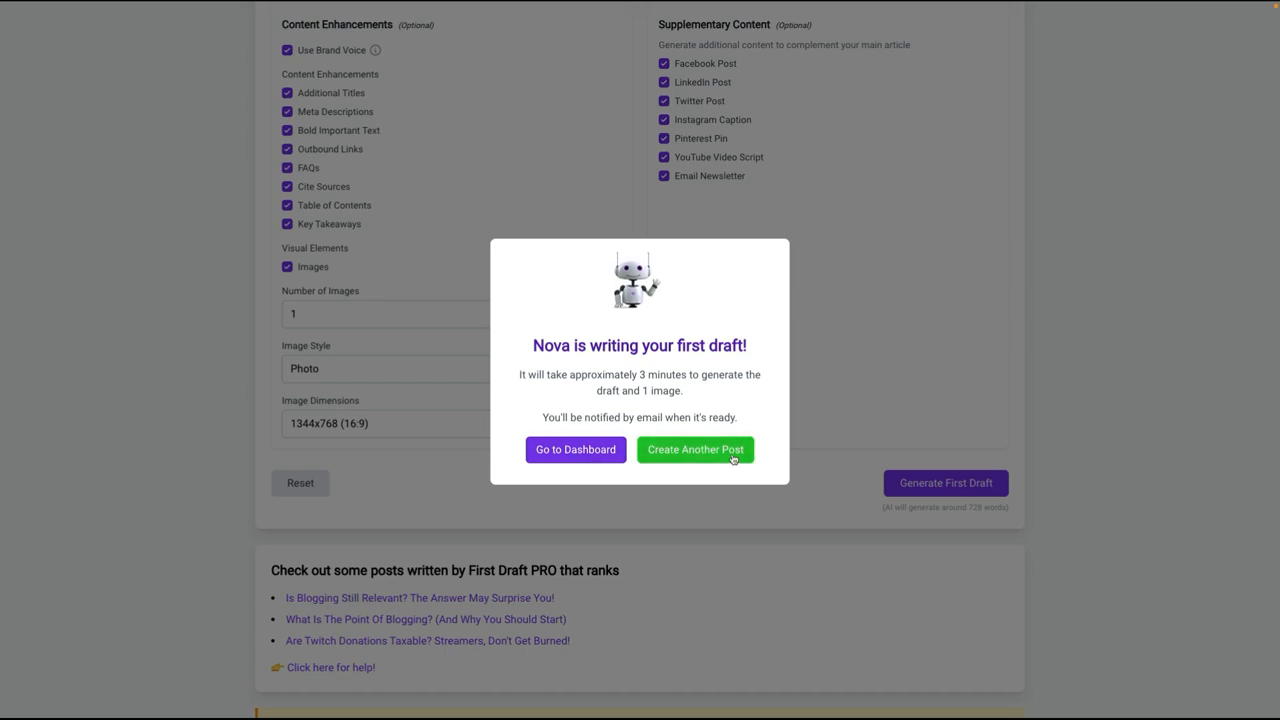
left_click(570, 450)
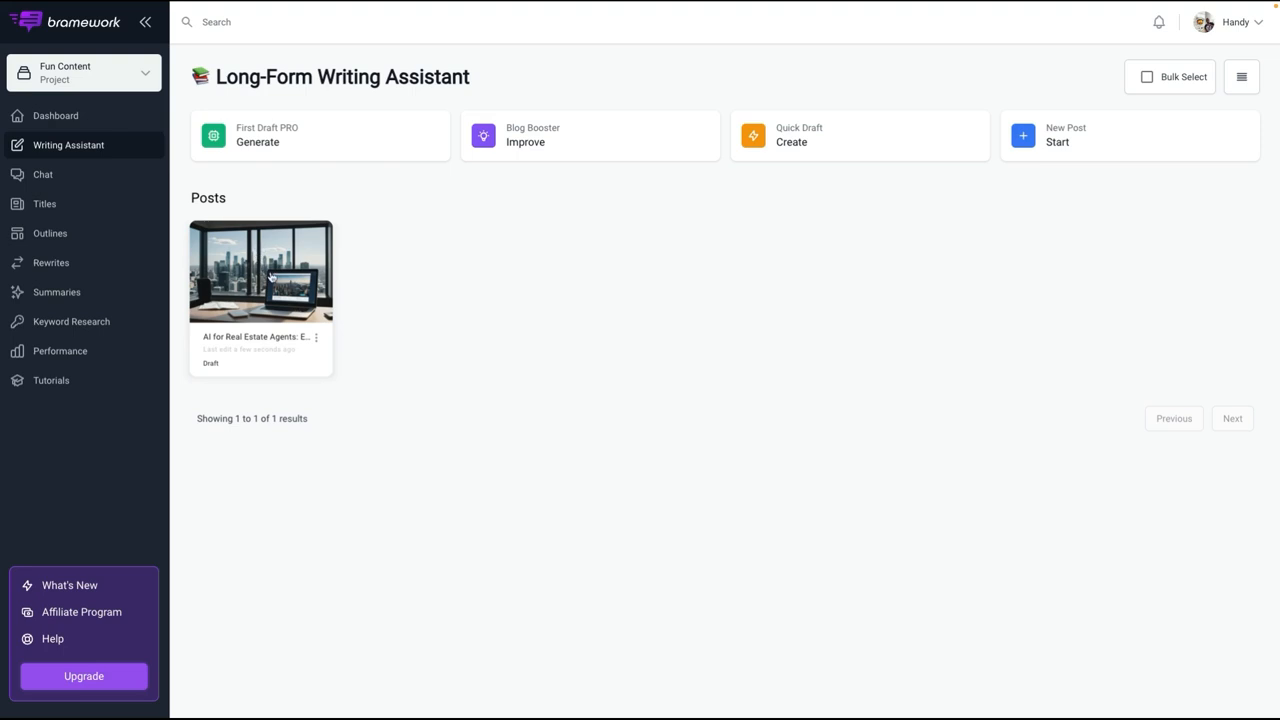
Step: Open the preview of the generated "AI for Real Estate Agents" draft post
left_click(316, 337)
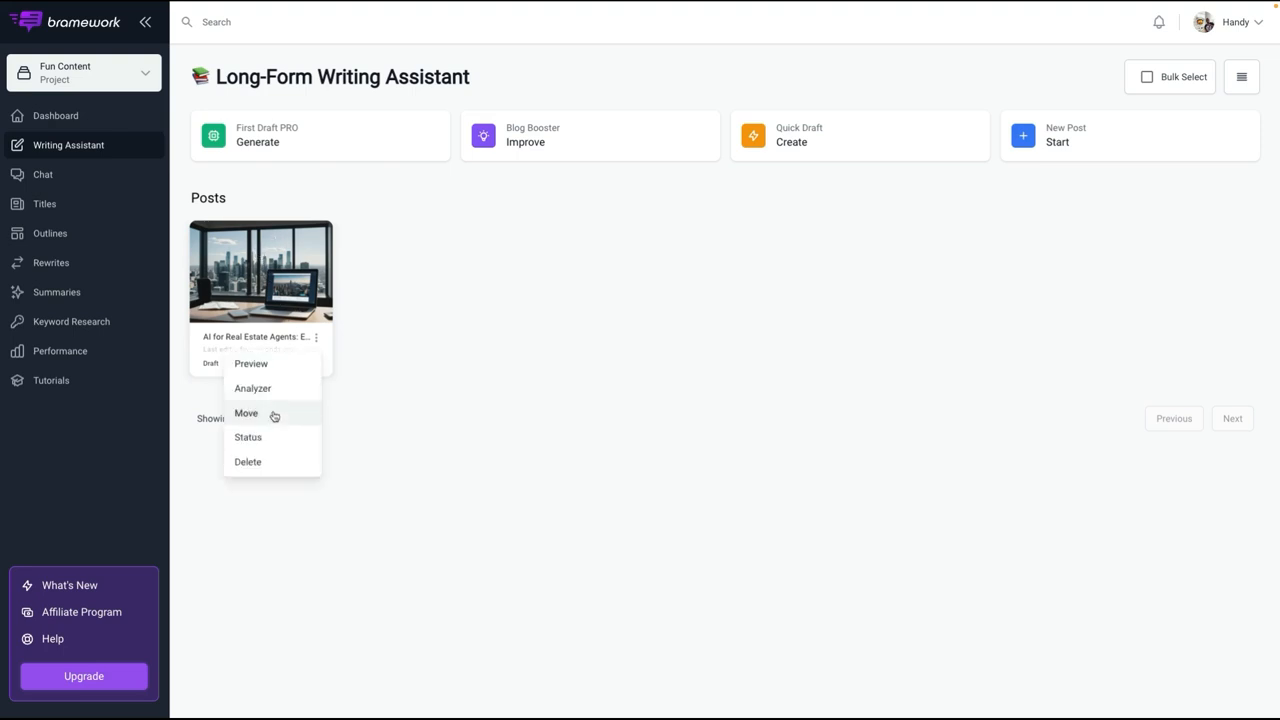
left_click(401, 264)
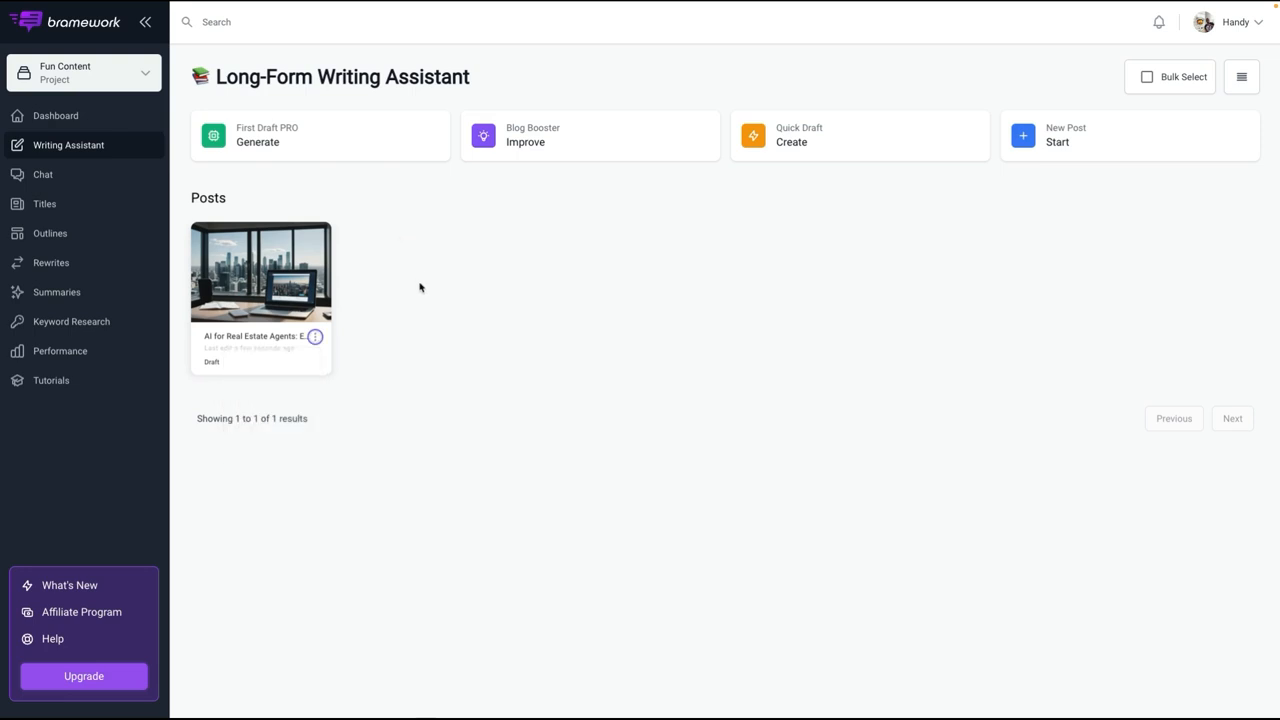
left_click(314, 337)
left_click(293, 364)
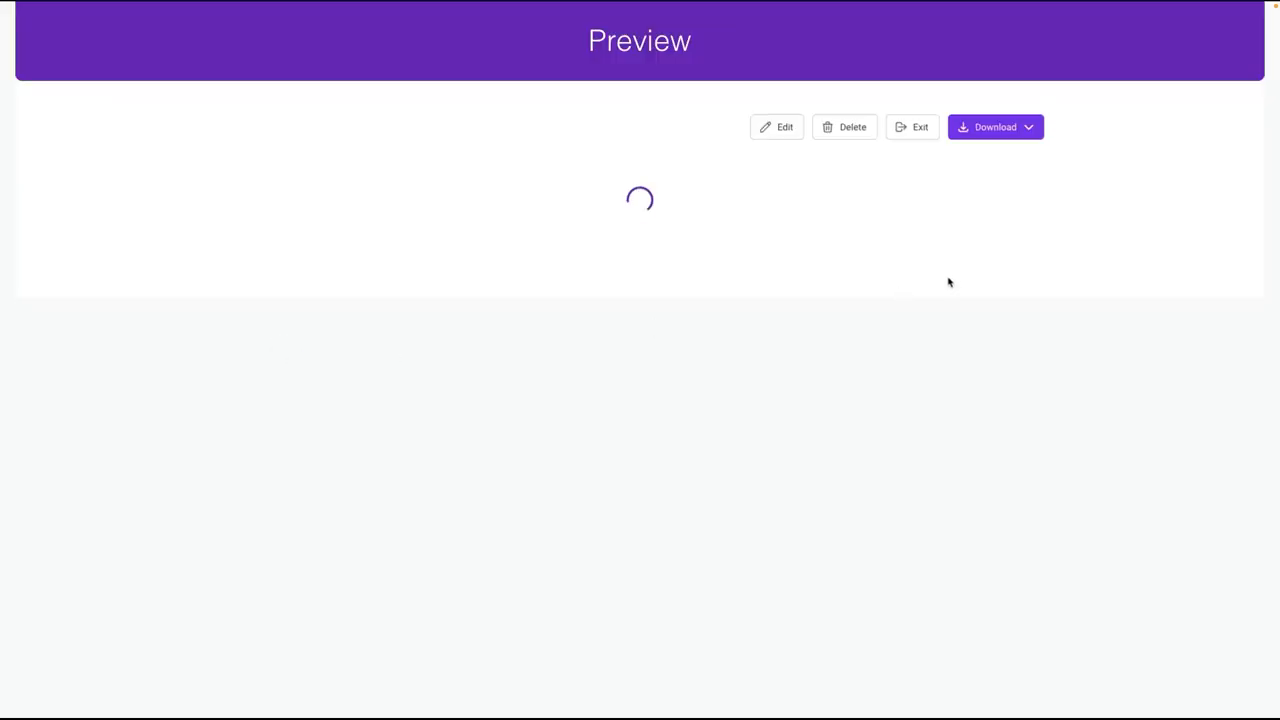
Step: Read through the previewed article from its title image and table of contents down to the sections on AI benefits and automated tools
scroll(913, 286, "down", 6)
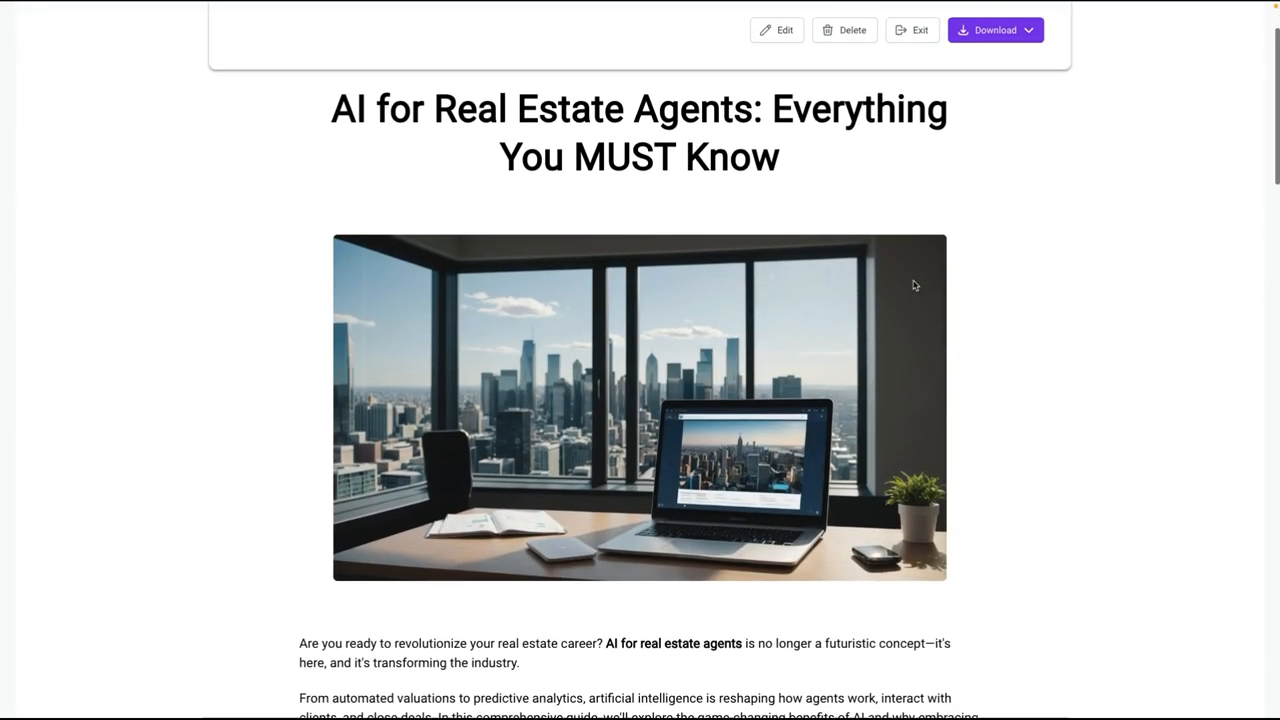
scroll(915, 285, "down", 1)
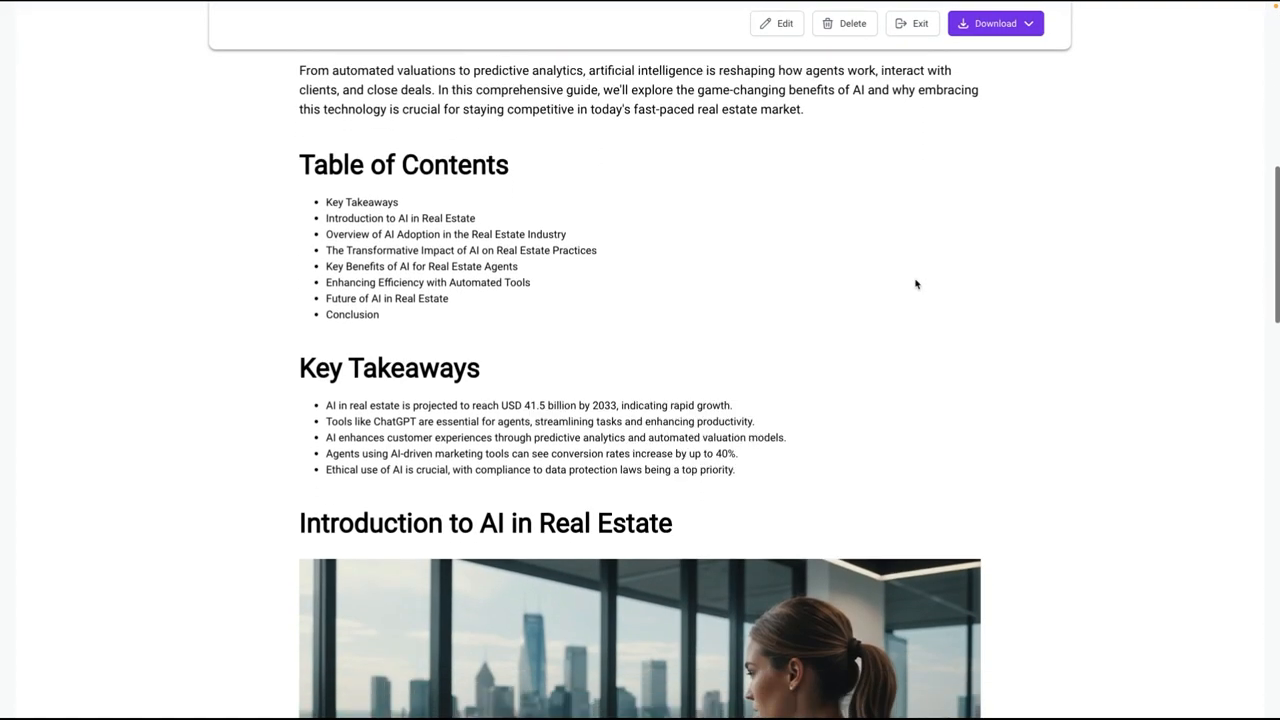
scroll(915, 284, "down", 1)
scroll(834, 249, "down", 10)
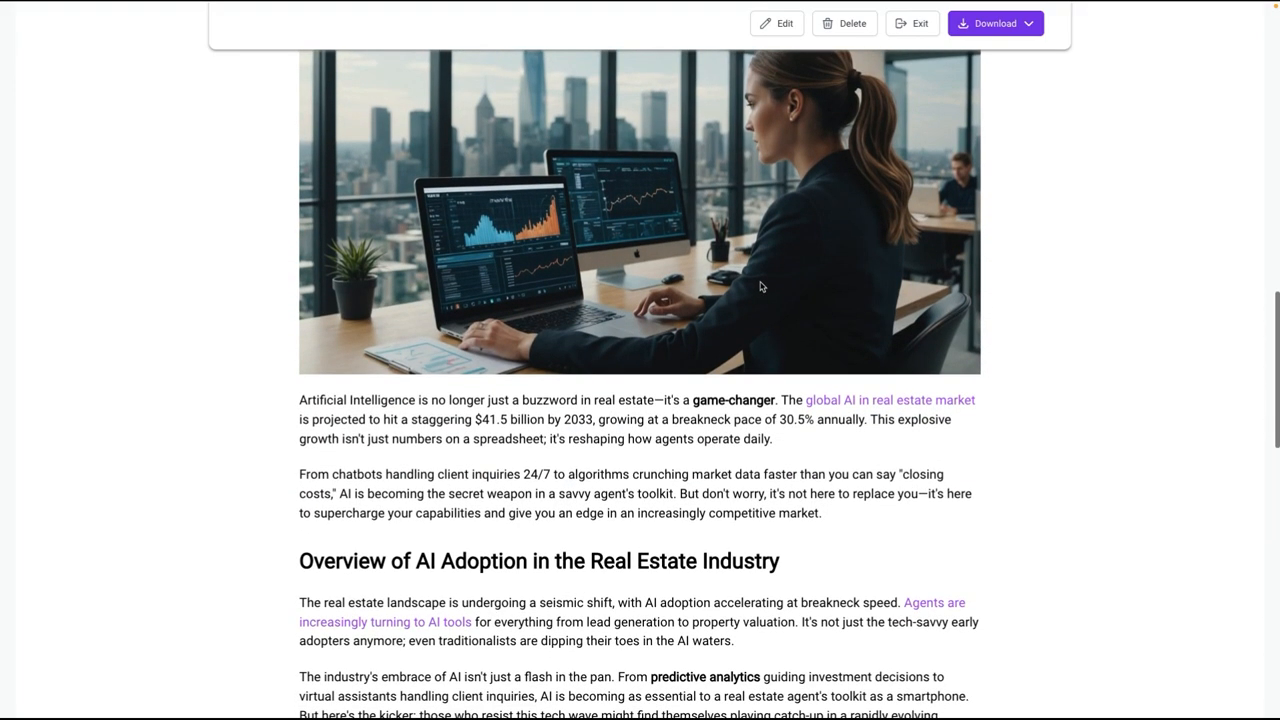
scroll(762, 286, "down", 1)
scroll(762, 285, "down", 2)
scroll(762, 285, "down", 8)
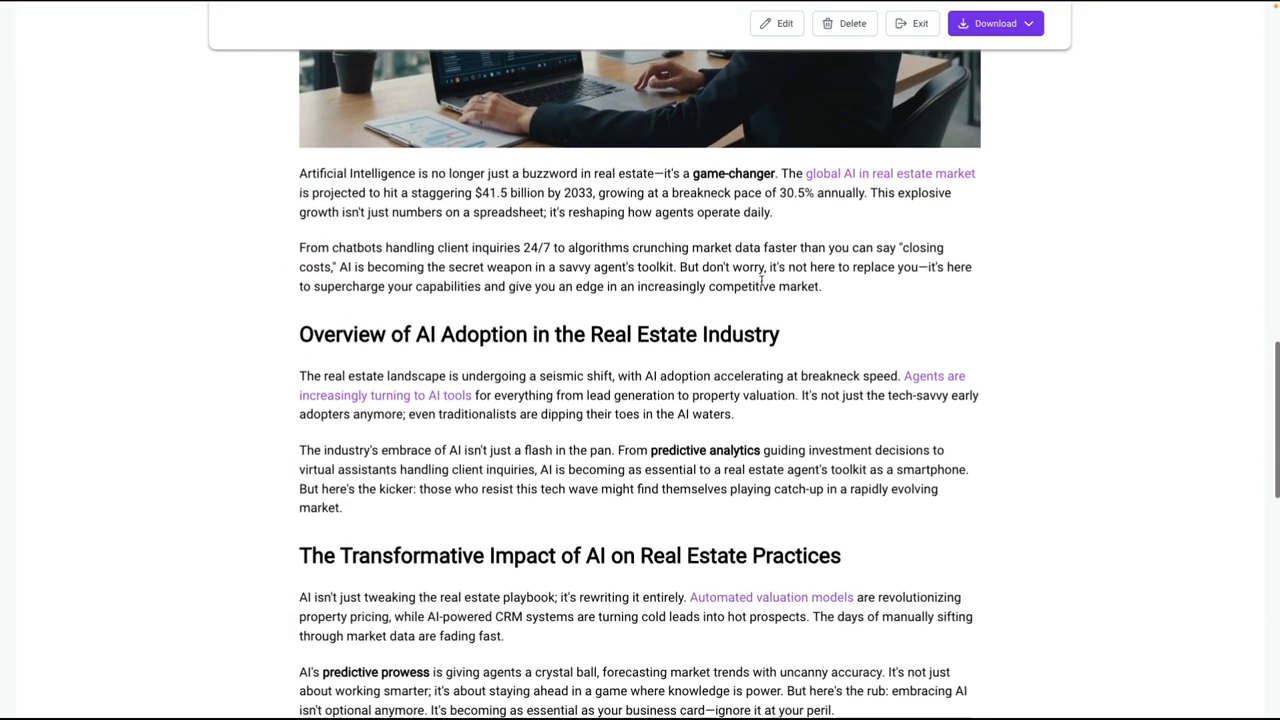
scroll(762, 283, "down", 4)
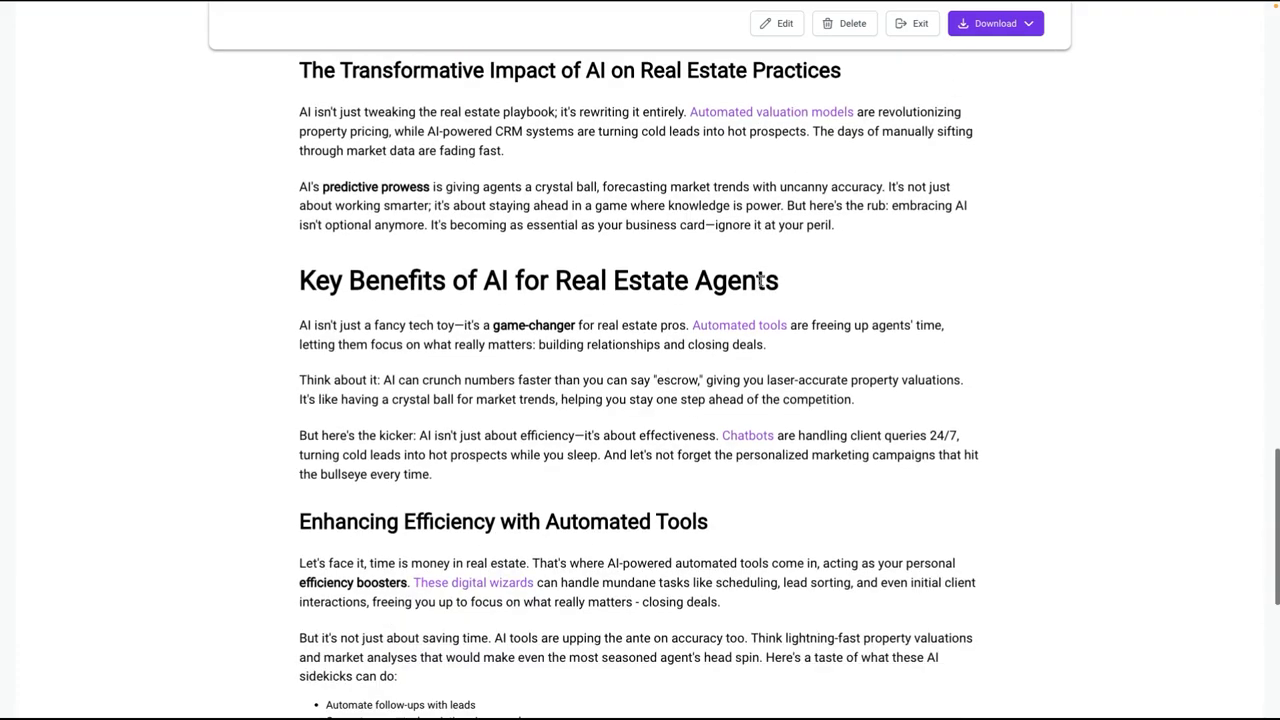
scroll(531, 195, "up", 1)
scroll(540, 205, "down", 8)
scroll(550, 217, "up", 6)
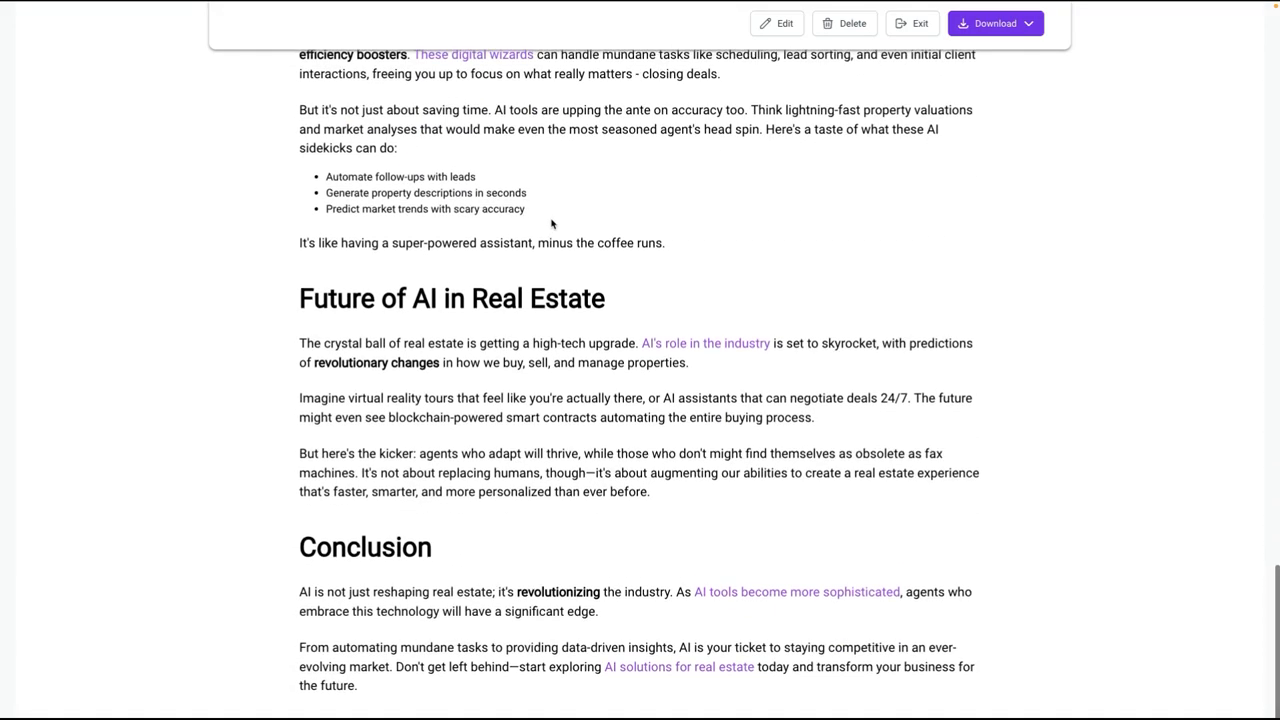
Step: Open the previewed article for editing and show its writing Assistant
left_click(783, 23)
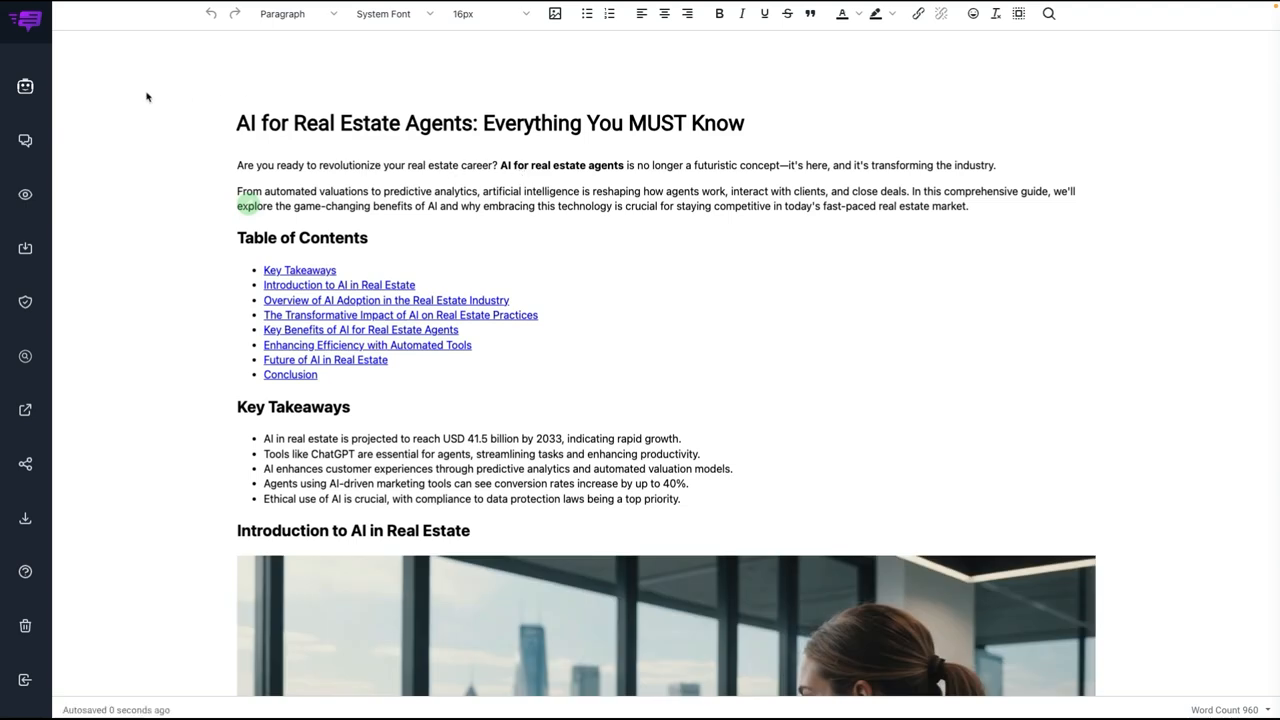
scroll(146, 96, "down", 1)
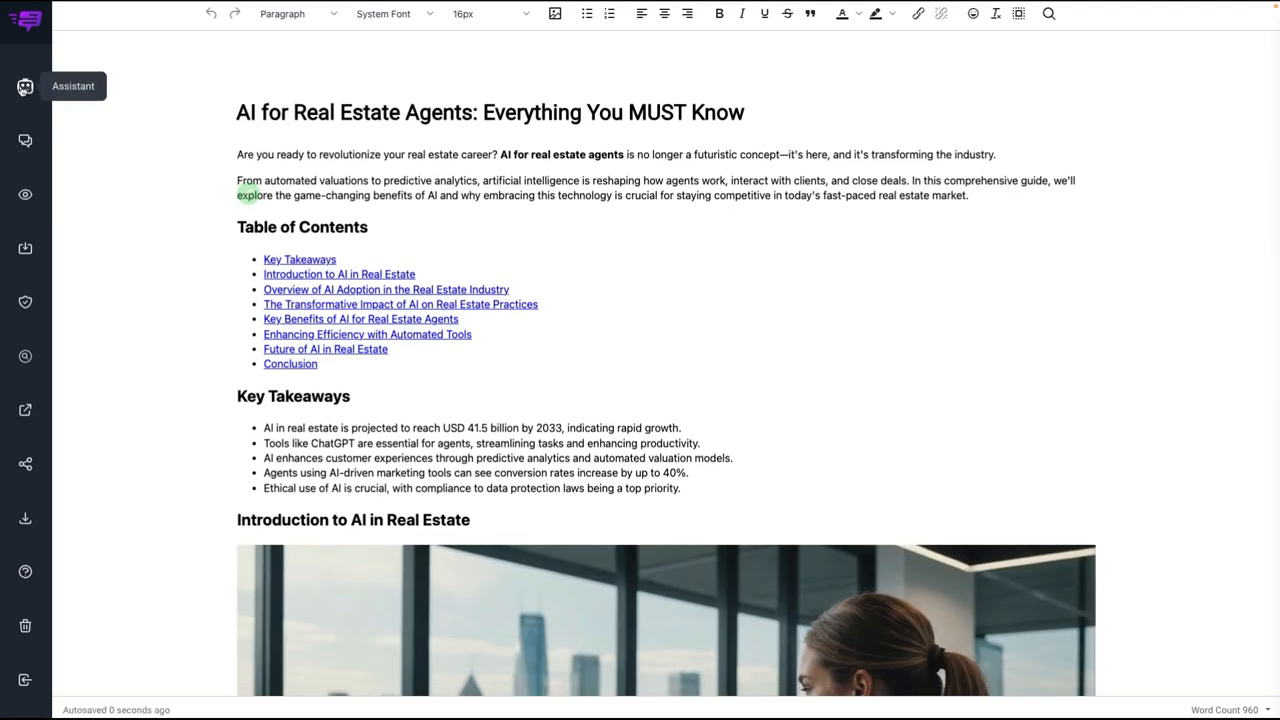
left_click(24, 87)
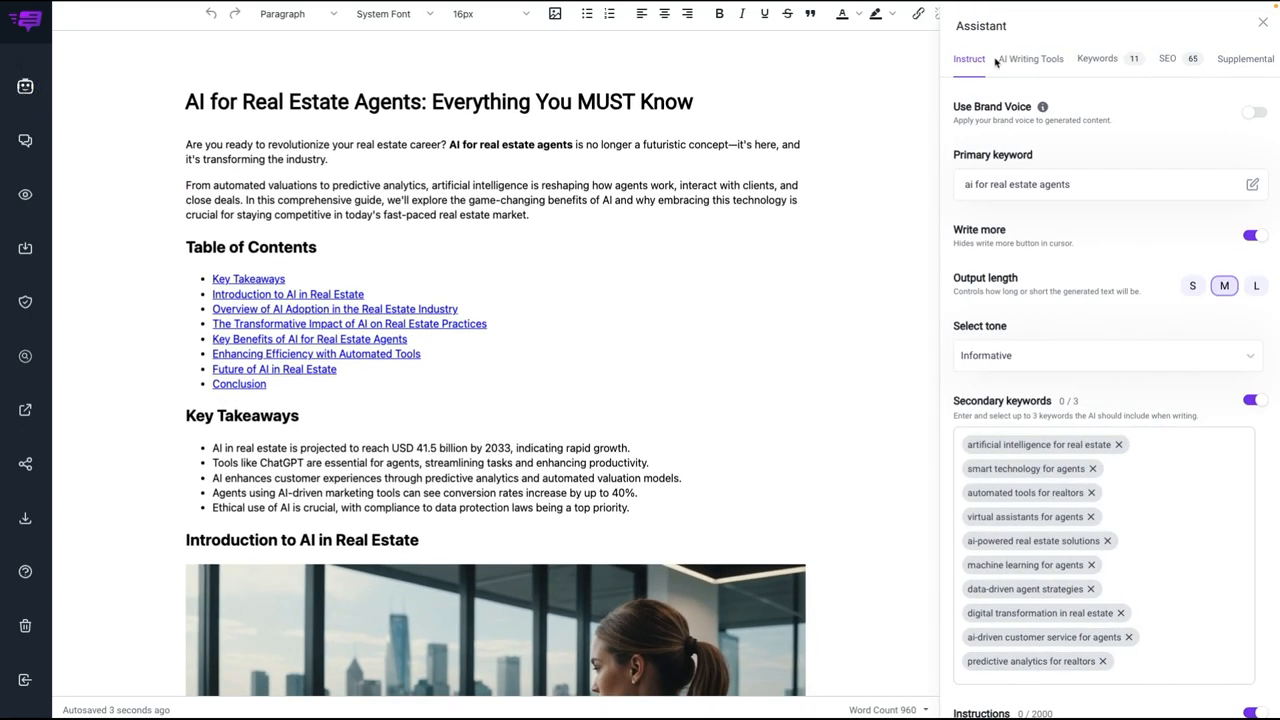
Step: Review the Assistant's supplemental content, from the email newsletter and Twitter post through the social media posts to the Pinterest pin
scroll(1000, 62, "right", 2)
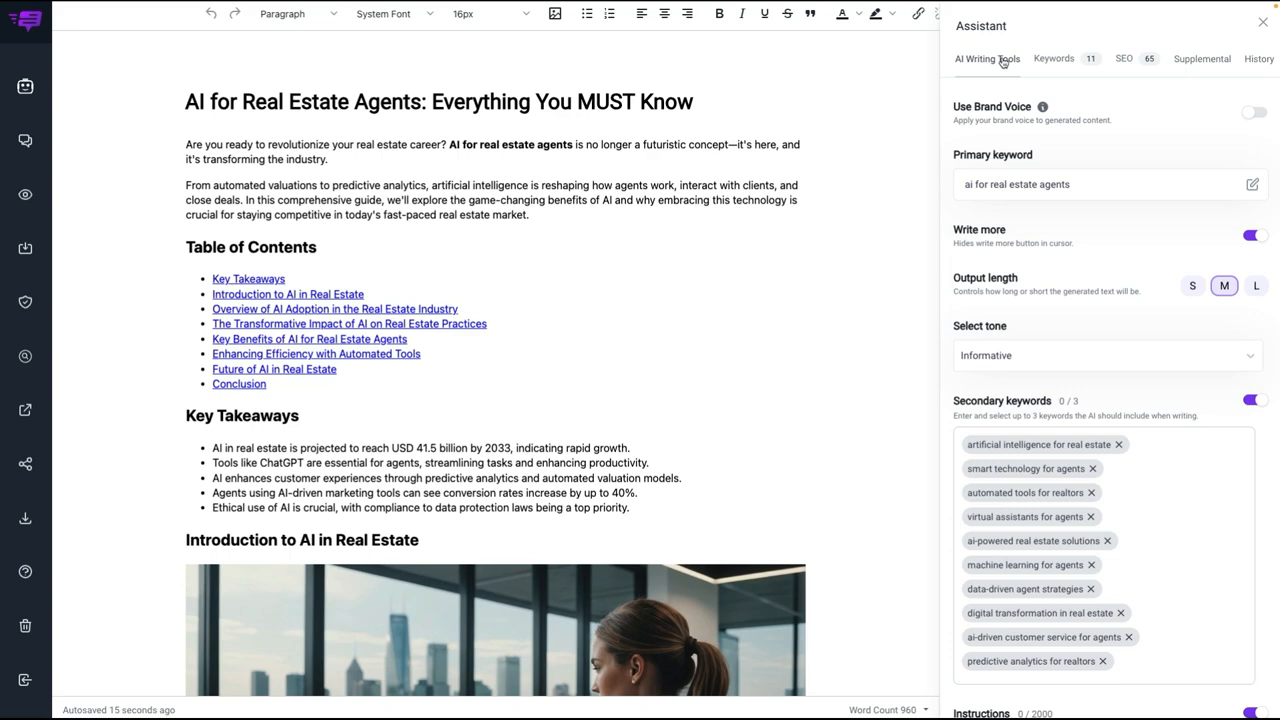
left_click(1195, 66)
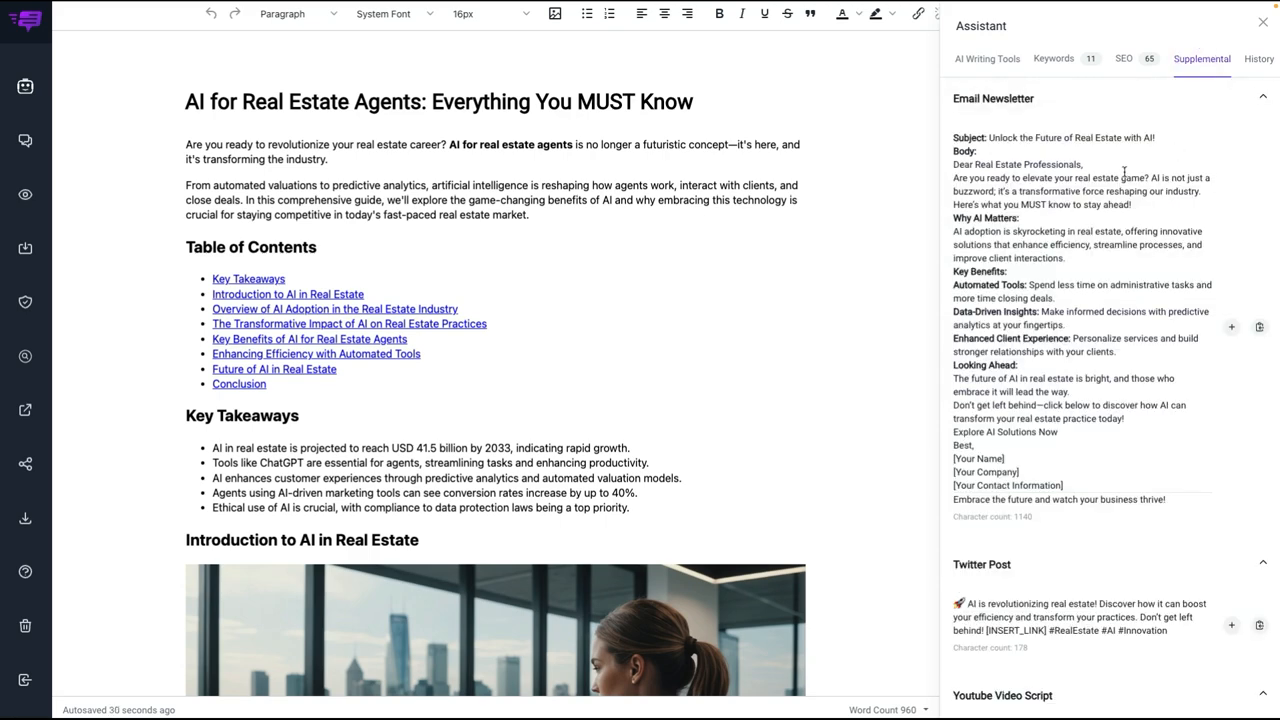
scroll(1124, 172, "down", 4)
scroll(1110, 208, "down", 4)
scroll(1100, 212, "up", 4)
scroll(1100, 210, "down", 10)
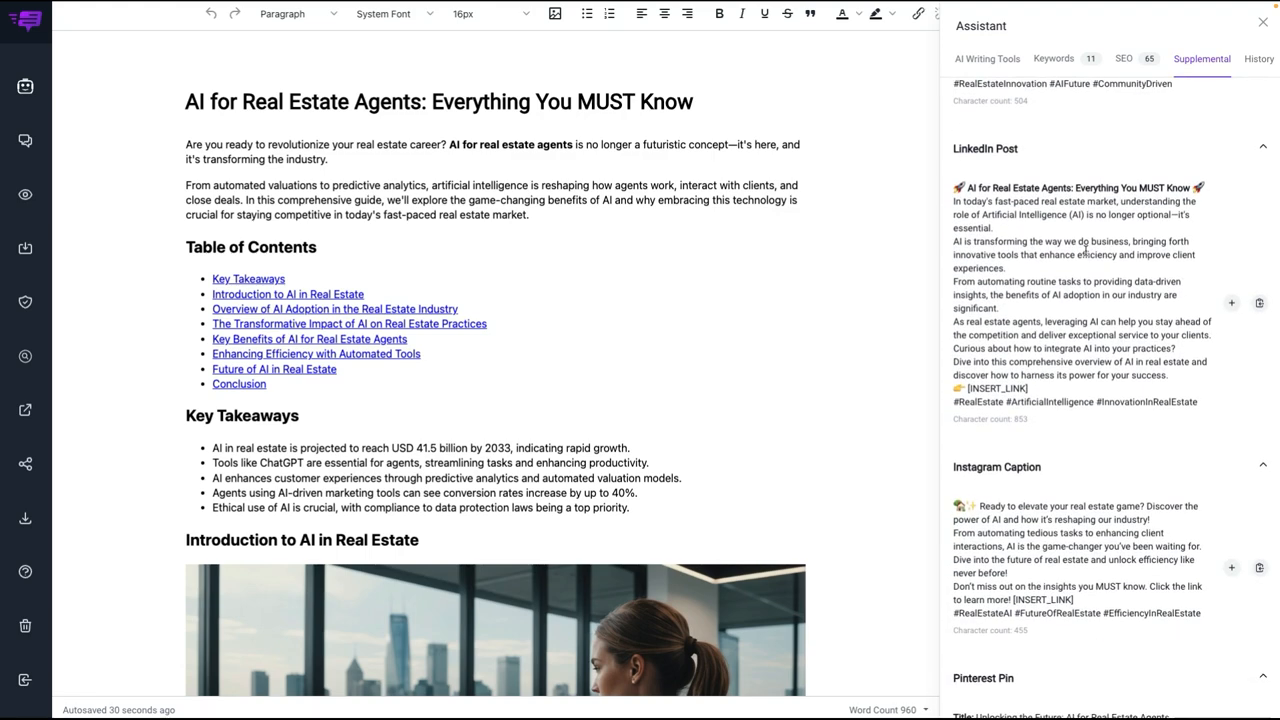
scroll(1086, 251, "down", 1)
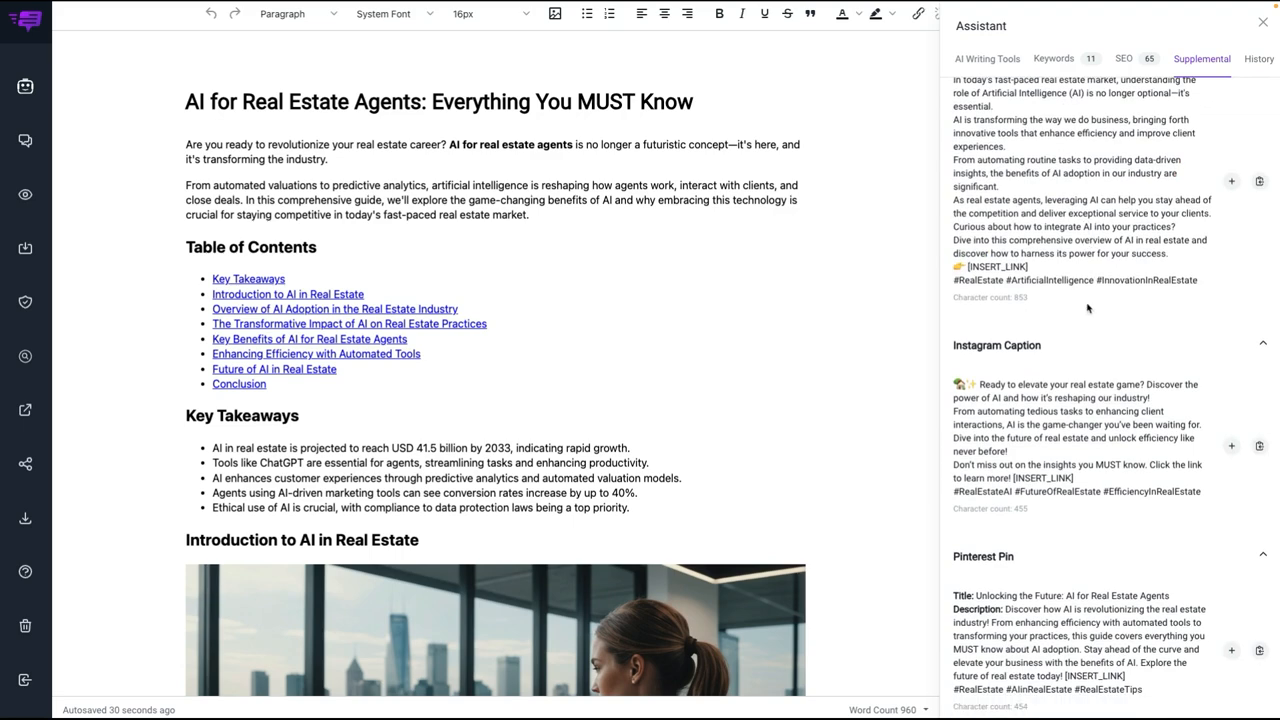
scroll(1090, 291, "up", 3)
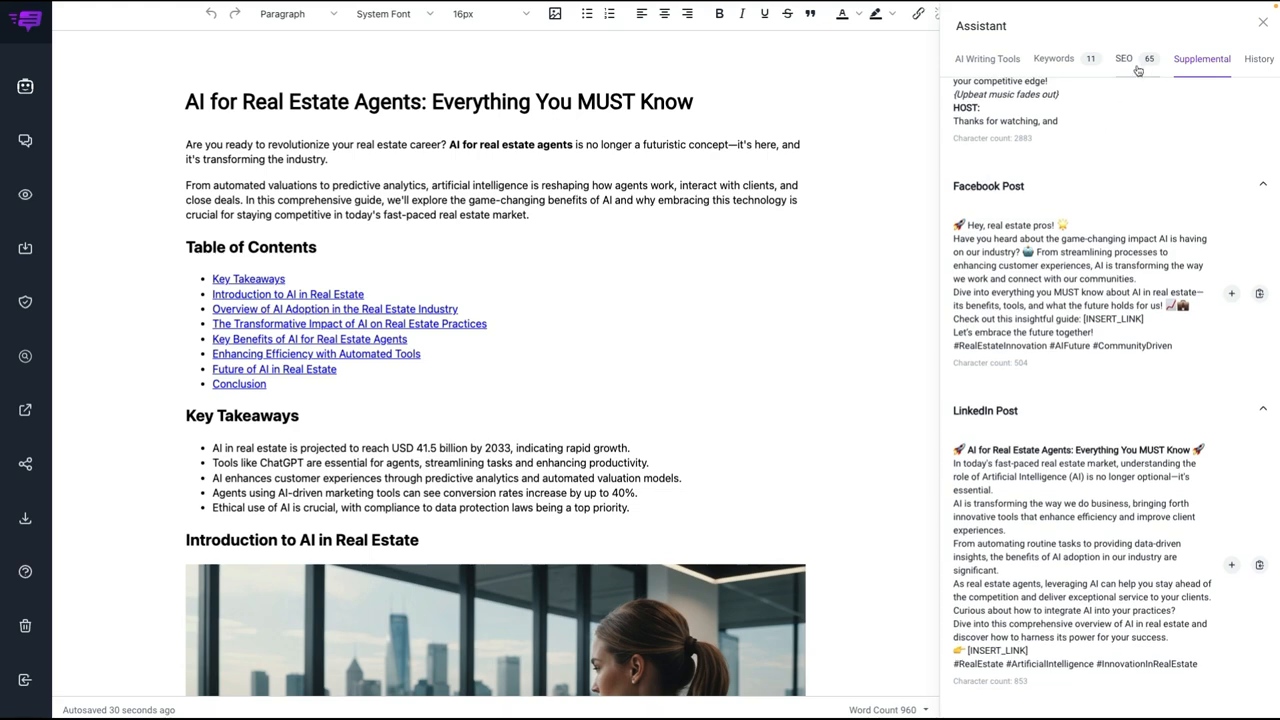
Step: Examine the article's SEO details: the SEO Analyzer checks, featured image metadata and FAQs
left_click(1127, 60)
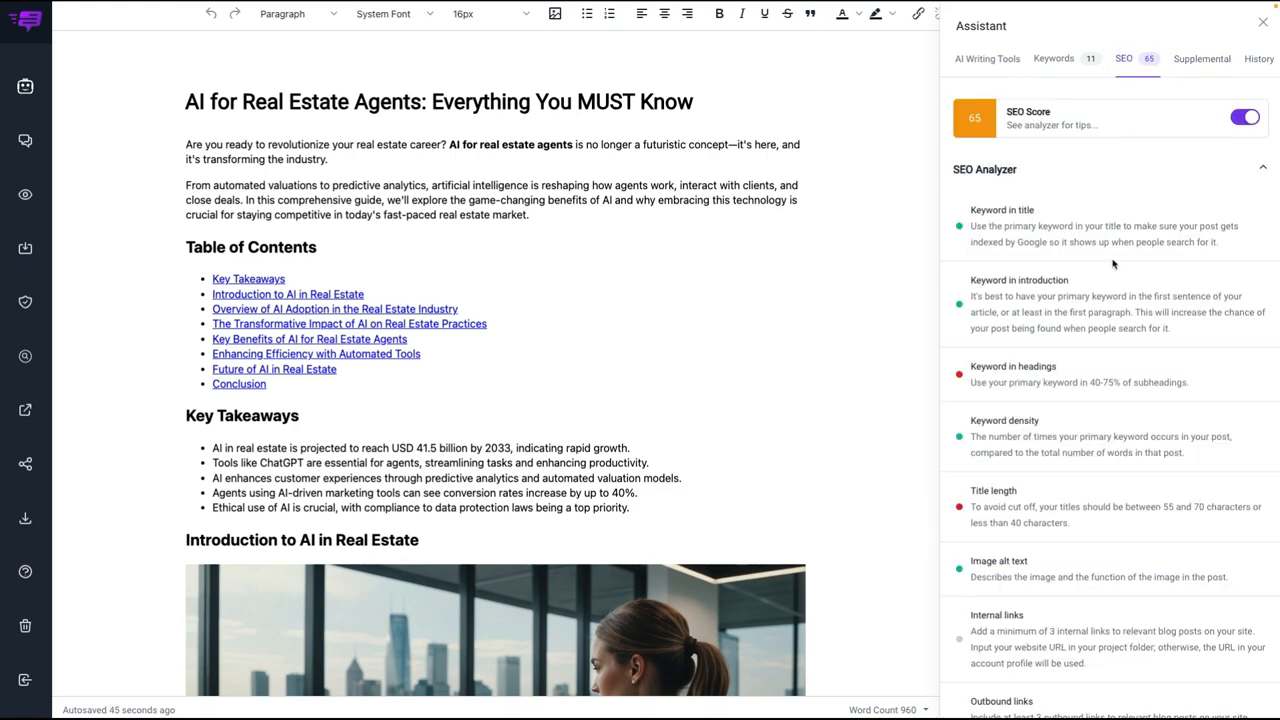
scroll(1113, 263, "down", 5)
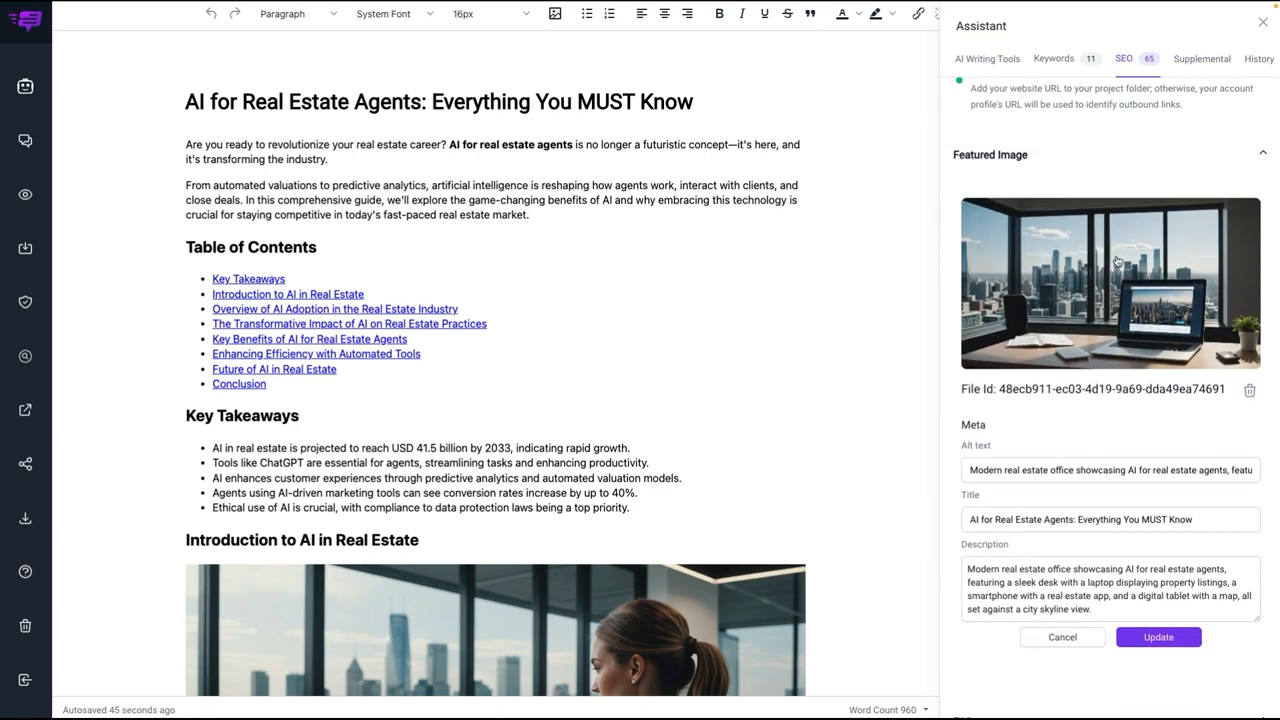
scroll(1050, 294, "down", 2)
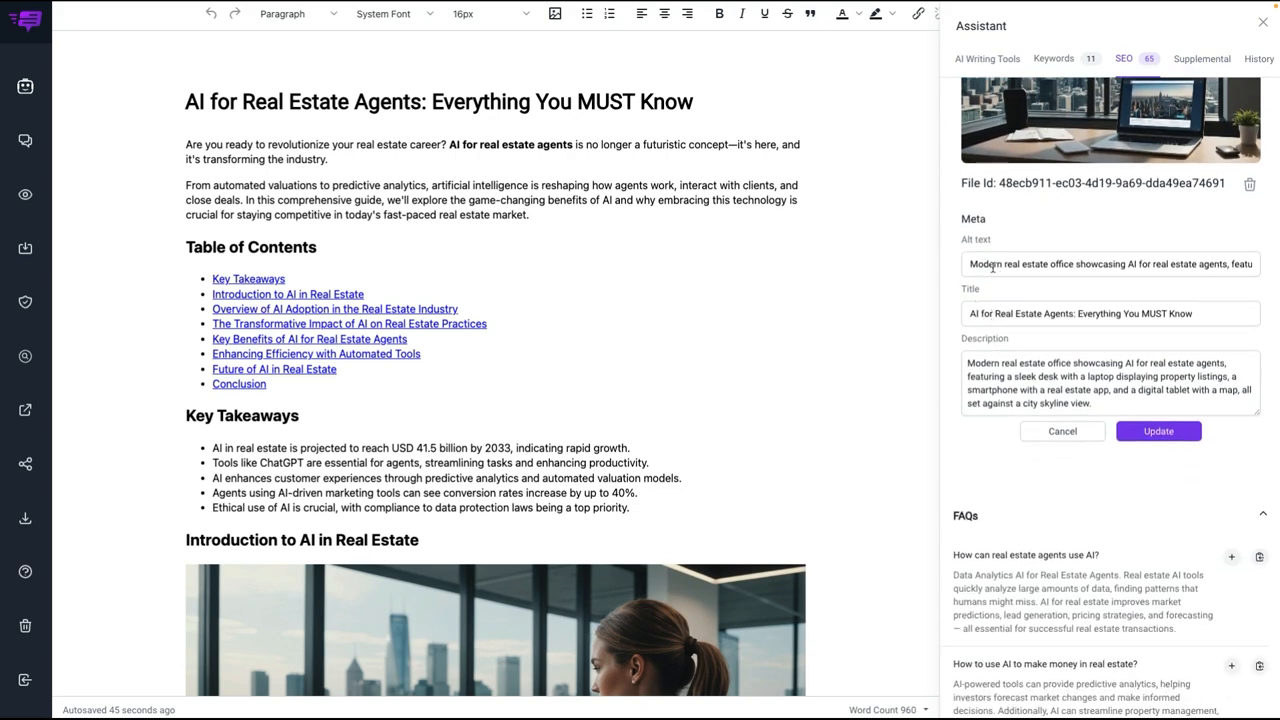
scroll(993, 266, "down", 3)
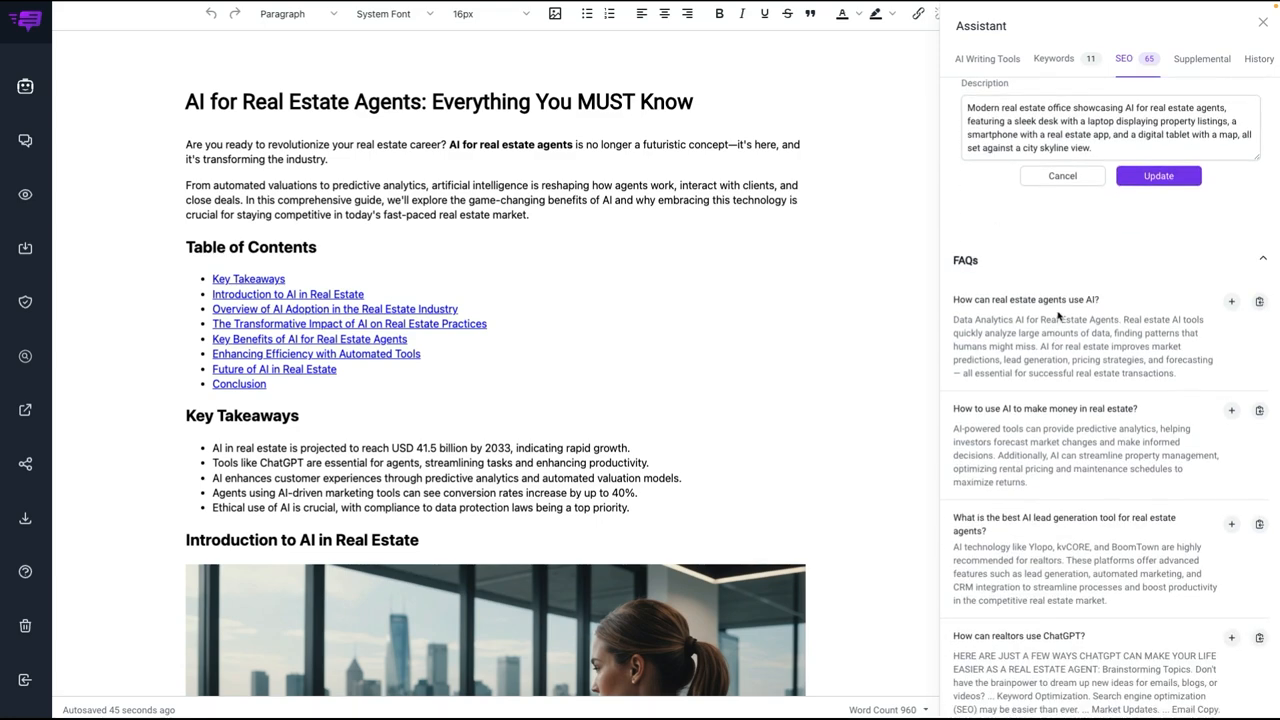
scroll(1058, 316, "down", 4)
scroll(1054, 290, "up", 1)
scroll(634, 394, "down", 3)
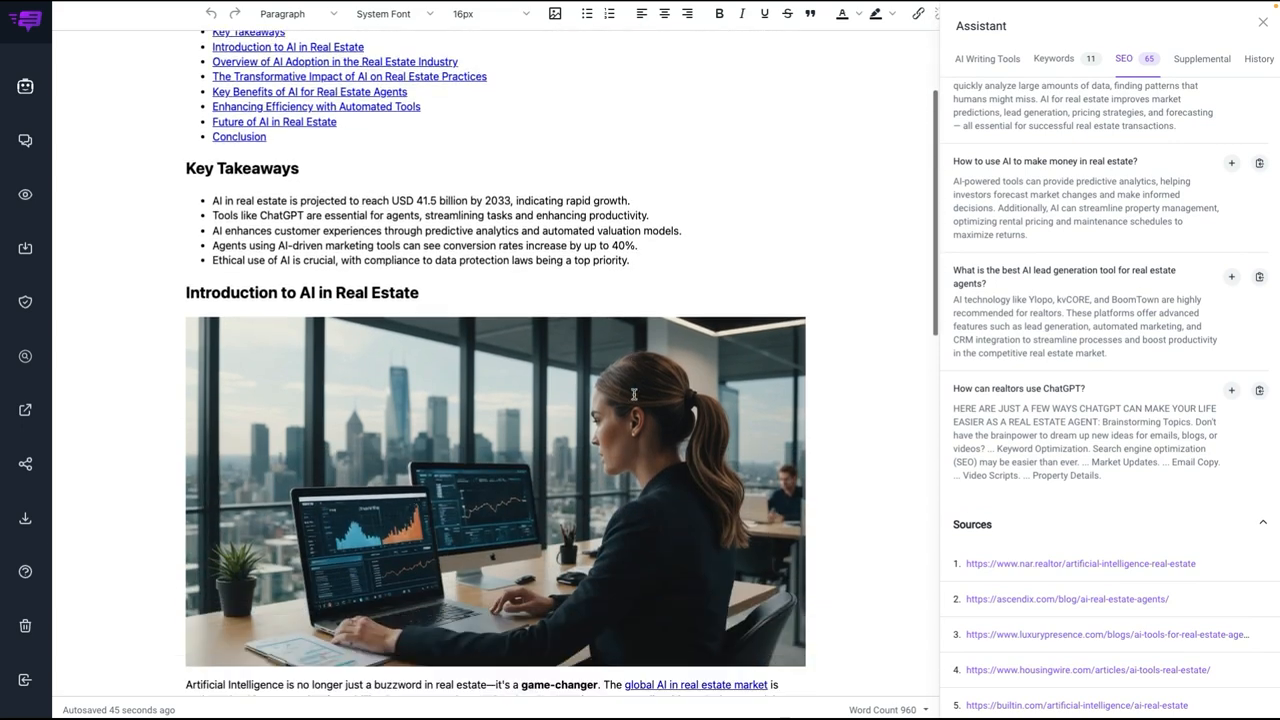
Step: Look over the article through its conclusion and check the SEO sources, additional titles, meta descriptions and image alt texts
scroll(634, 394, "down", 15)
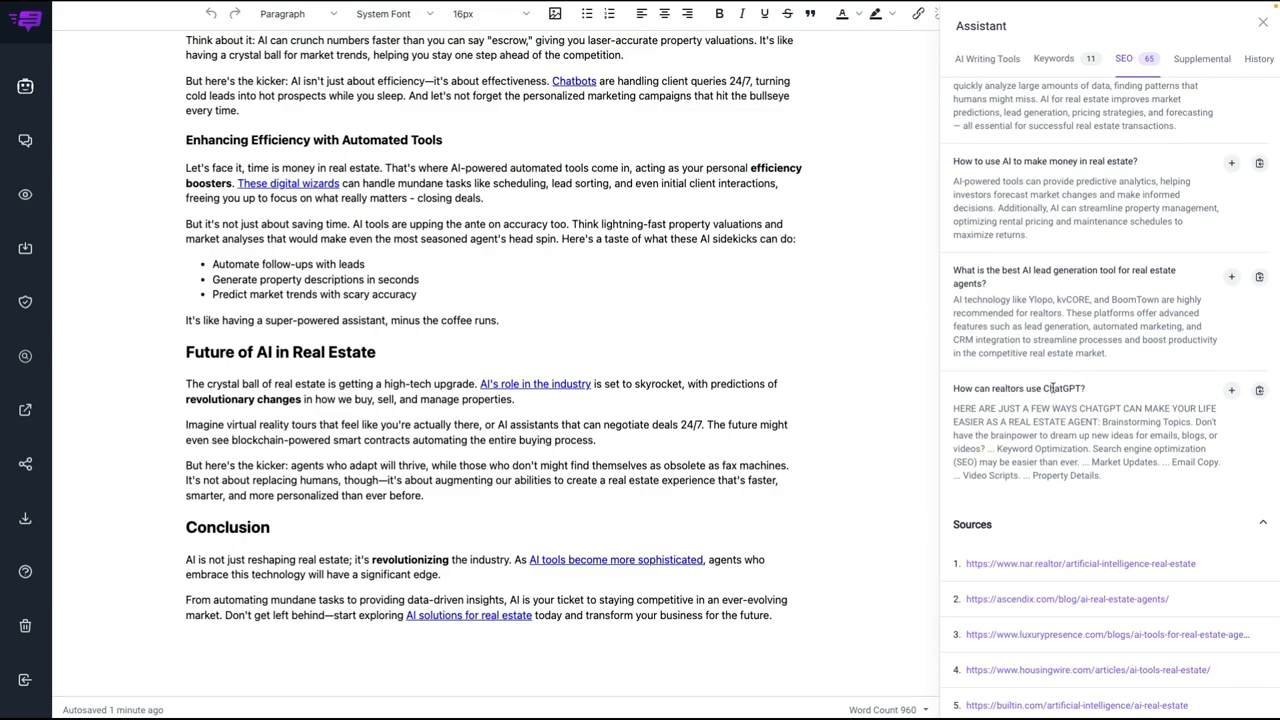
scroll(1052, 388, "down", 8)
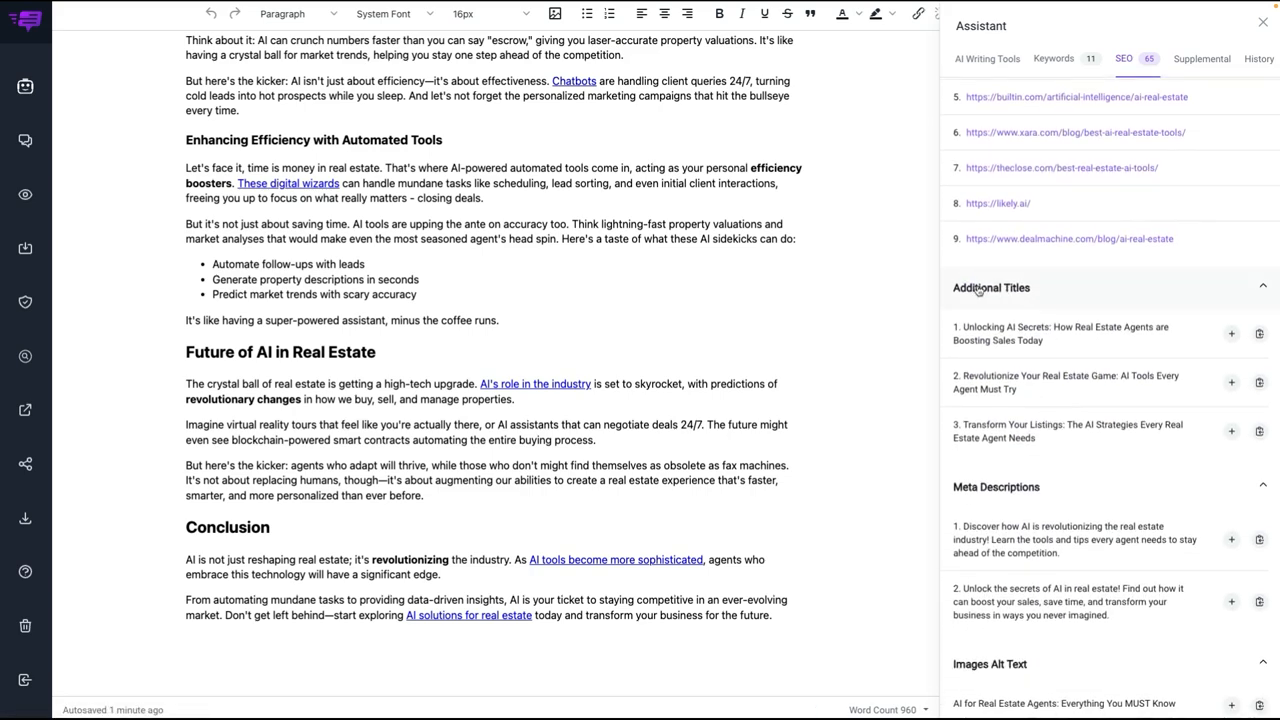
scroll(1028, 315, "down", 2)
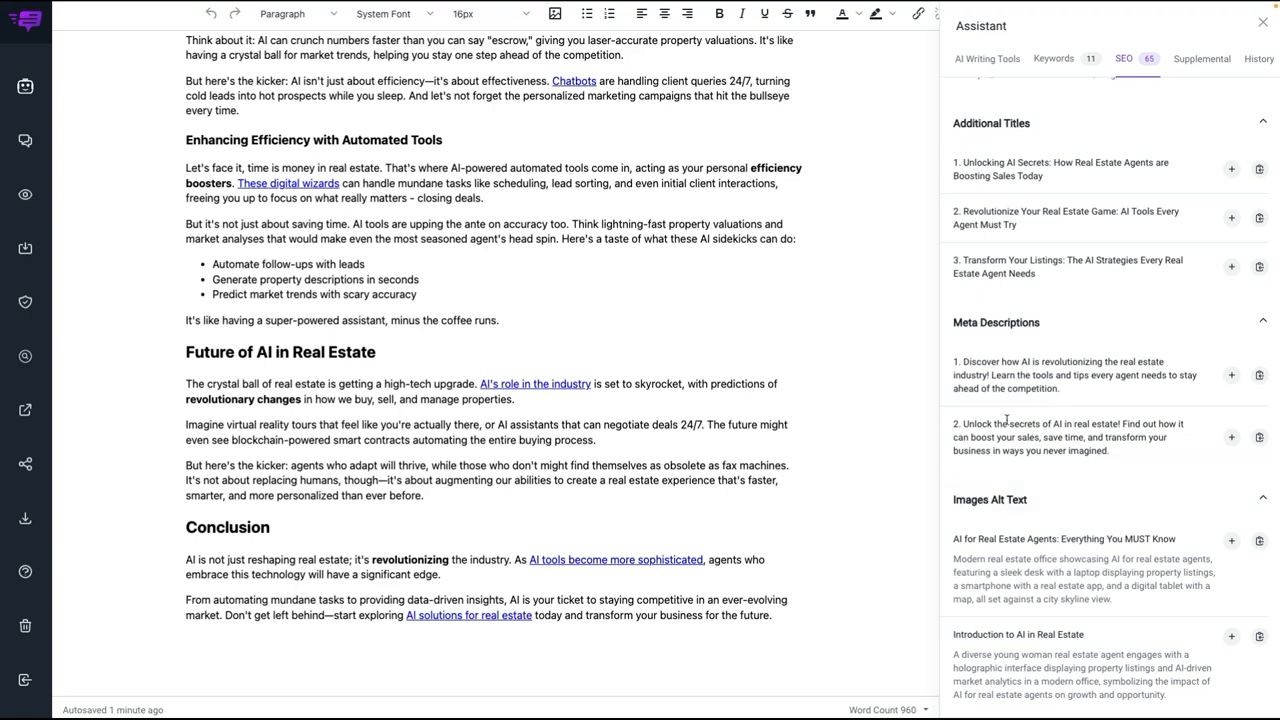
scroll(1012, 421, "up", 4)
scroll(810, 384, "up", 10)
scroll(811, 384, "up", 3)
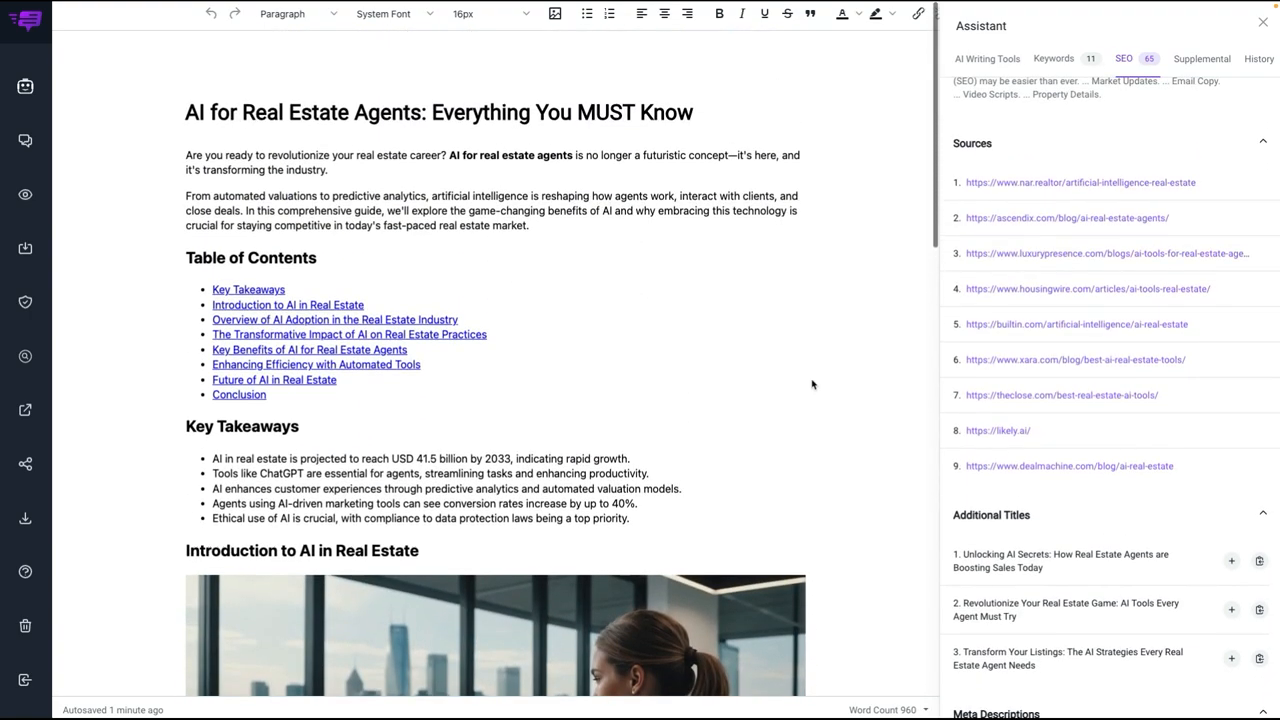
Step: Inspect the meta information of the image under "Introduction to AI in Real Estate", then close it without changes
scroll(820, 395, "down", 3)
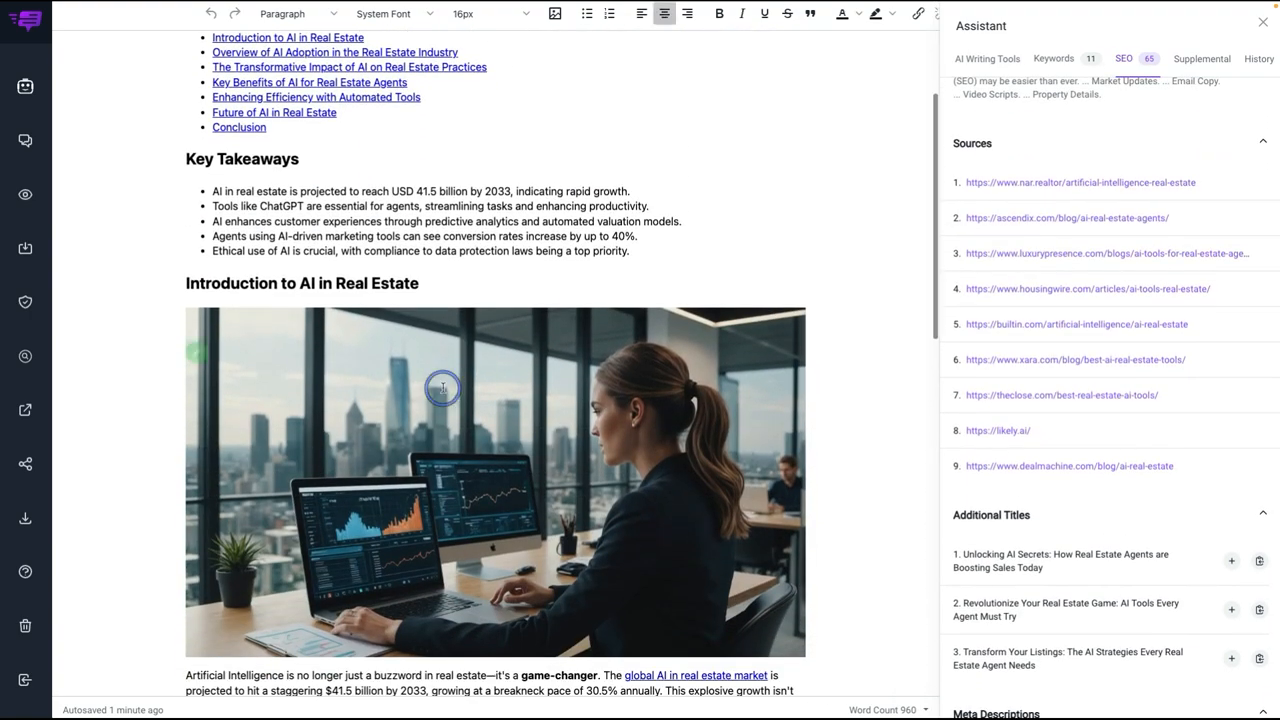
double_click(440, 388)
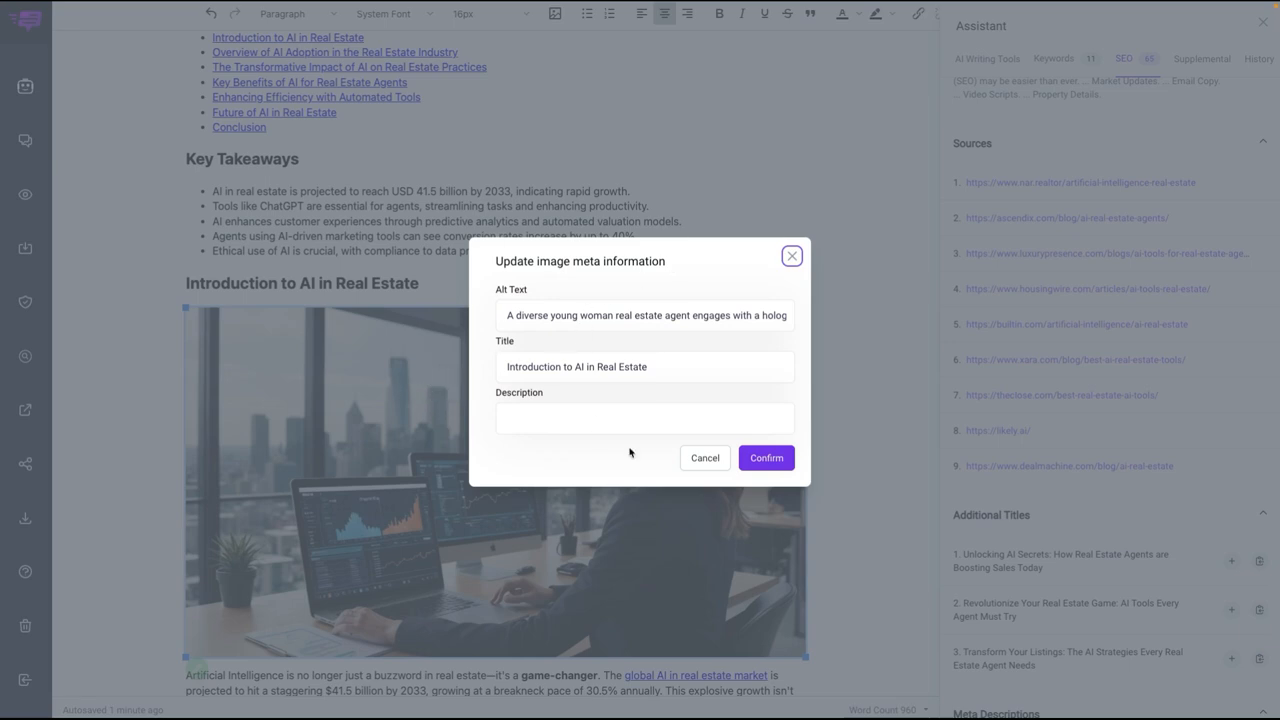
left_click(705, 458)
Step: Open the article's image picker and browse the Unsplash suggestions and the AI Images collection
scroll(709, 500, "up", 3)
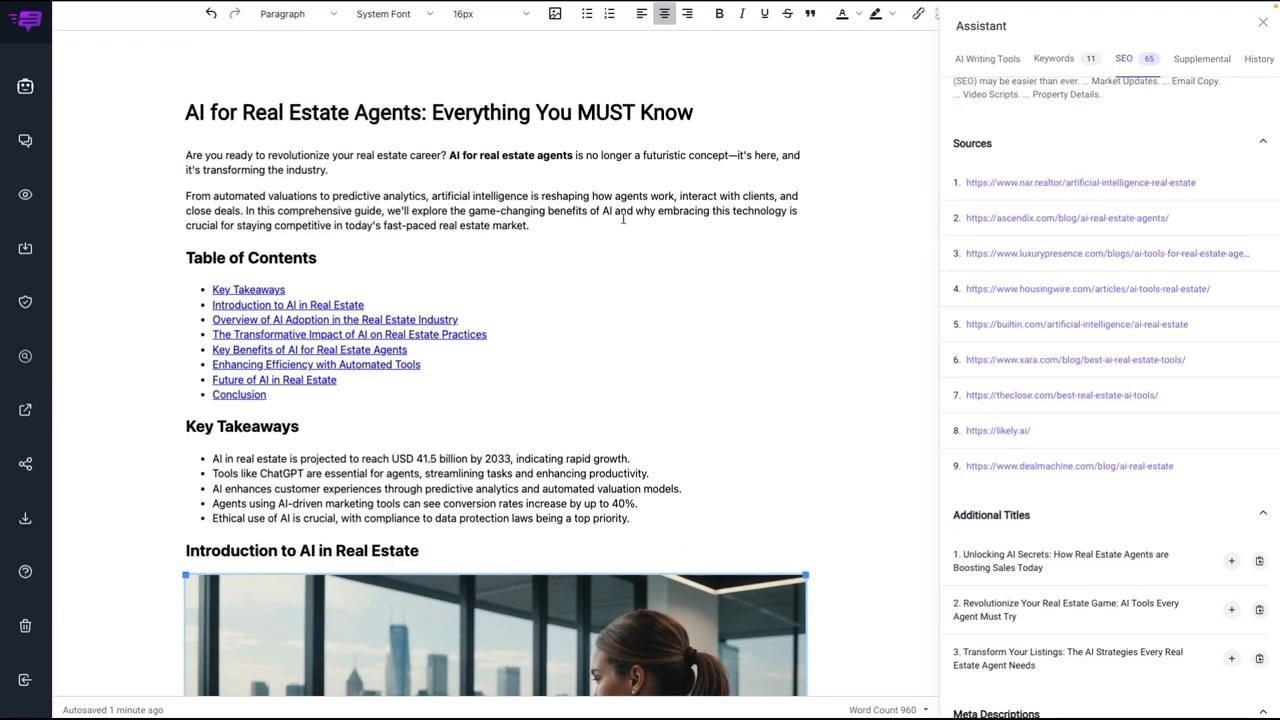
left_click(554, 13)
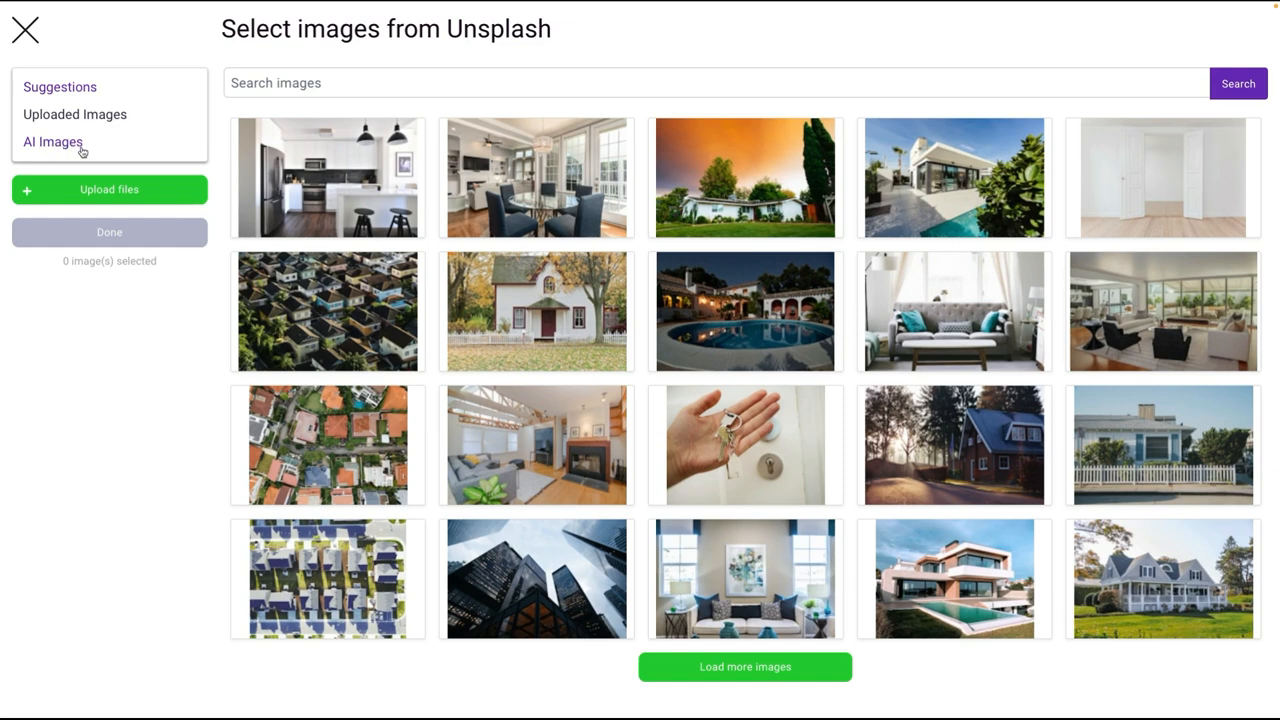
left_click(43, 145)
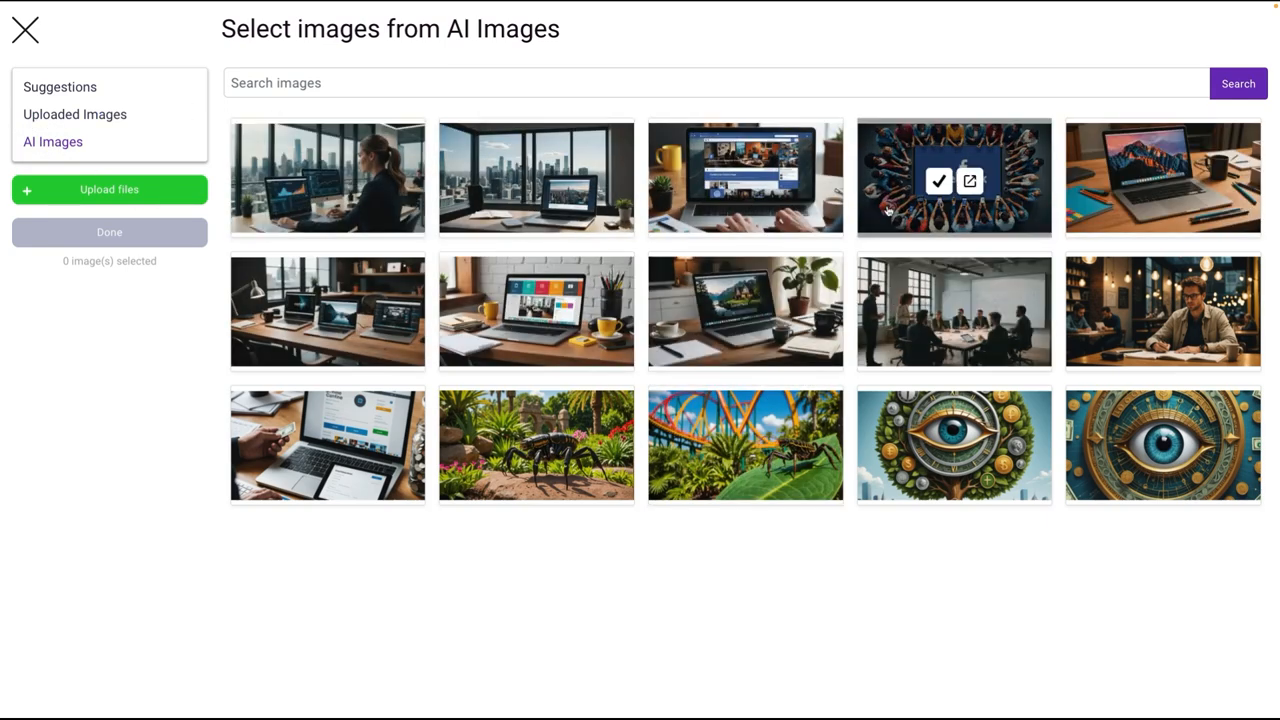
Step: Close the image picker without selecting an image and open the Chat assistant beside the article
left_click(25, 31)
scroll(345, 132, "up", 8)
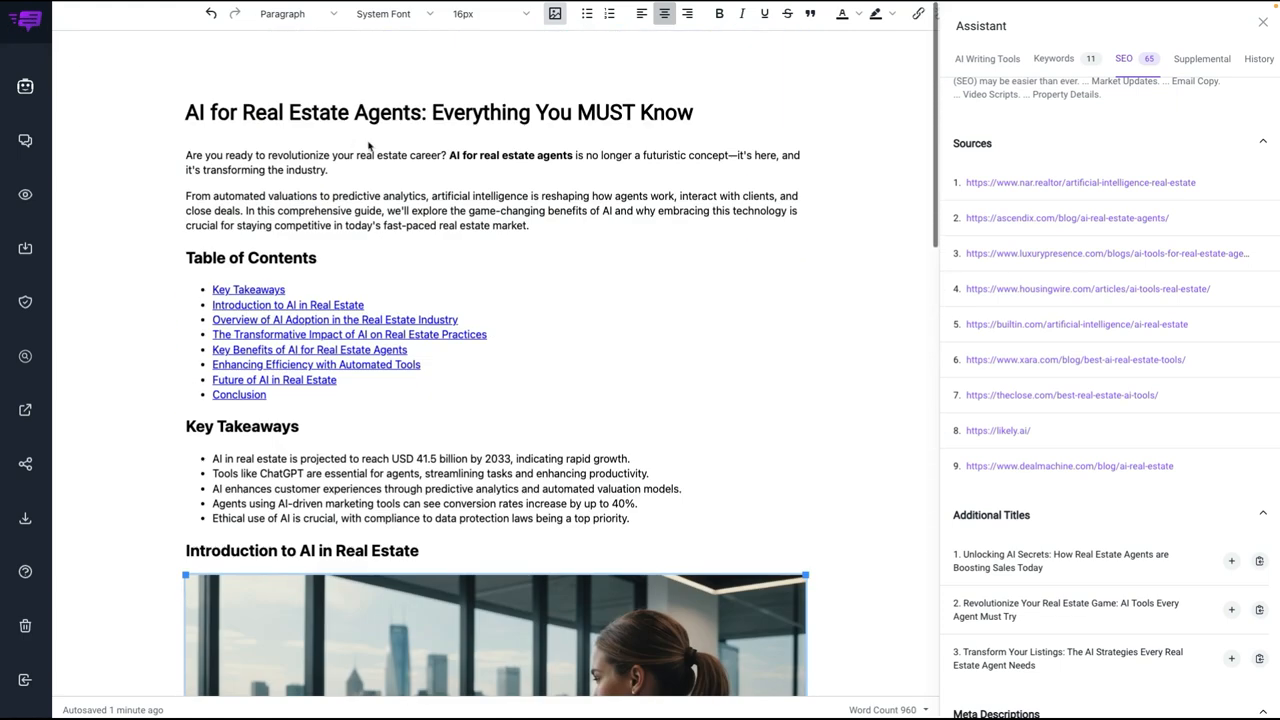
left_click(266, 171)
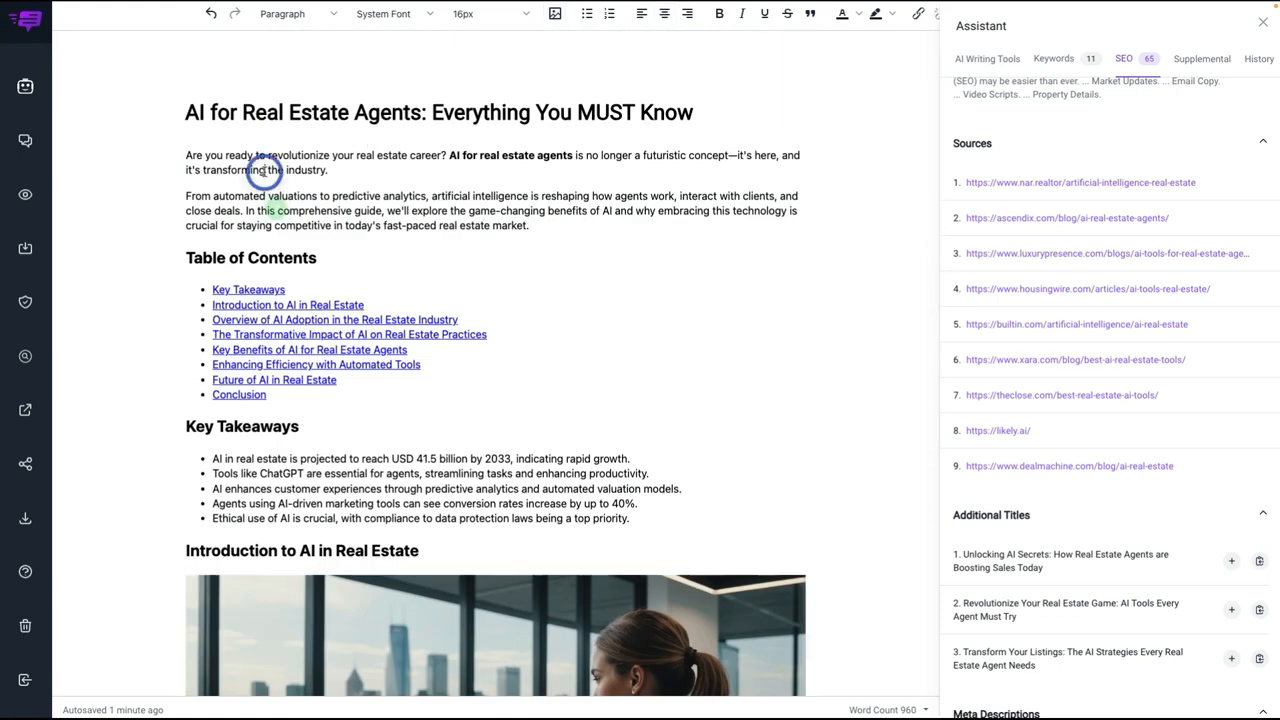
left_click(25, 141)
scroll(930, 224, "down", 1)
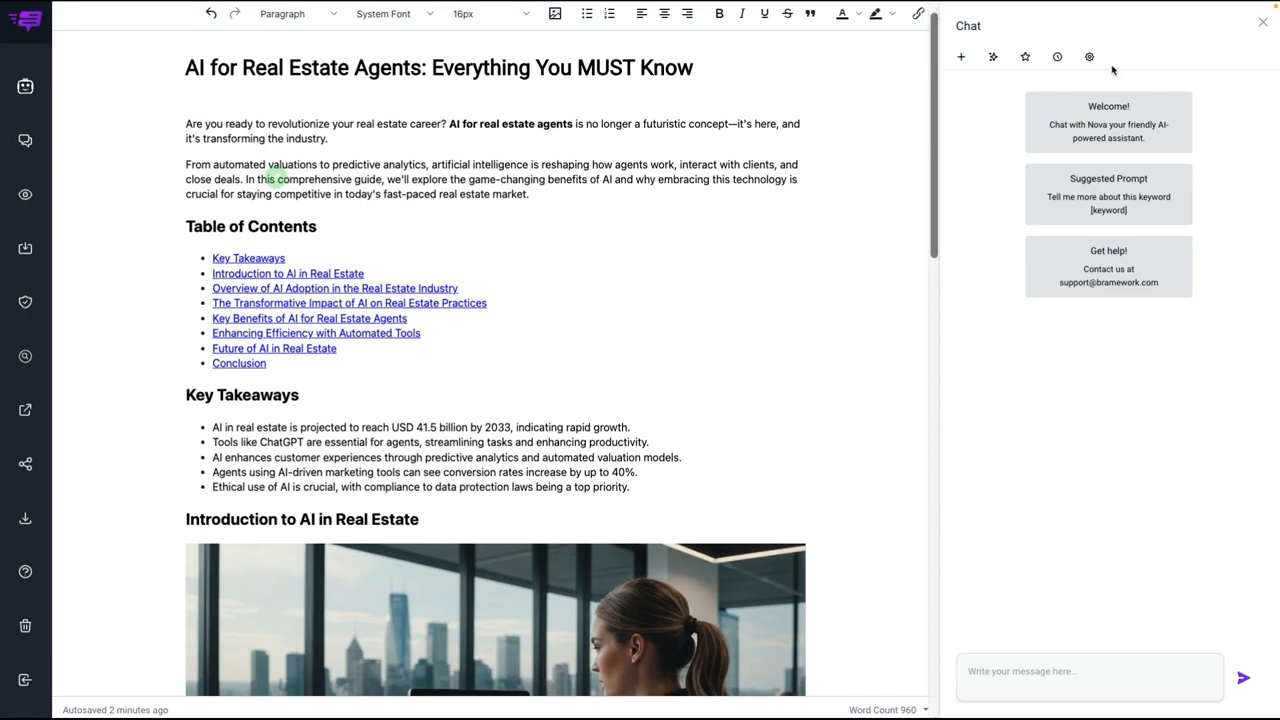
left_click(1089, 57)
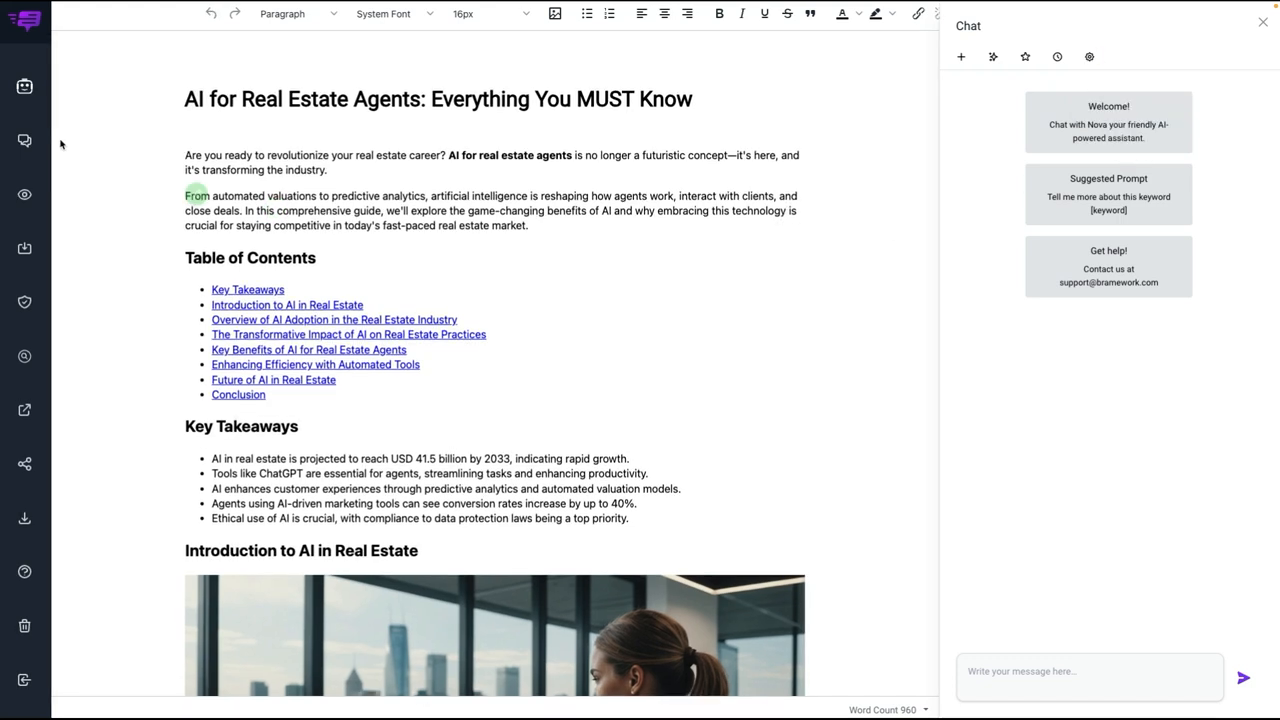
Step: Look at the article's save status options and download formats without changing the status or exporting a file
left_click(26, 248)
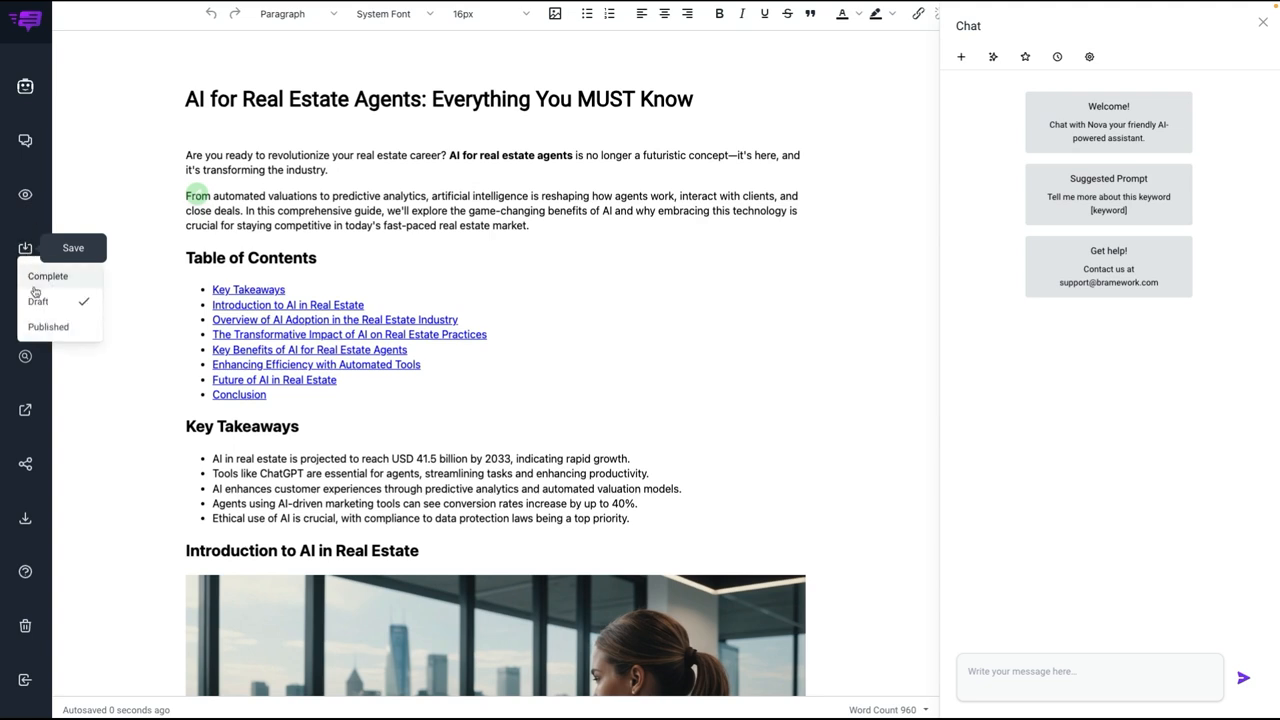
left_click(26, 250)
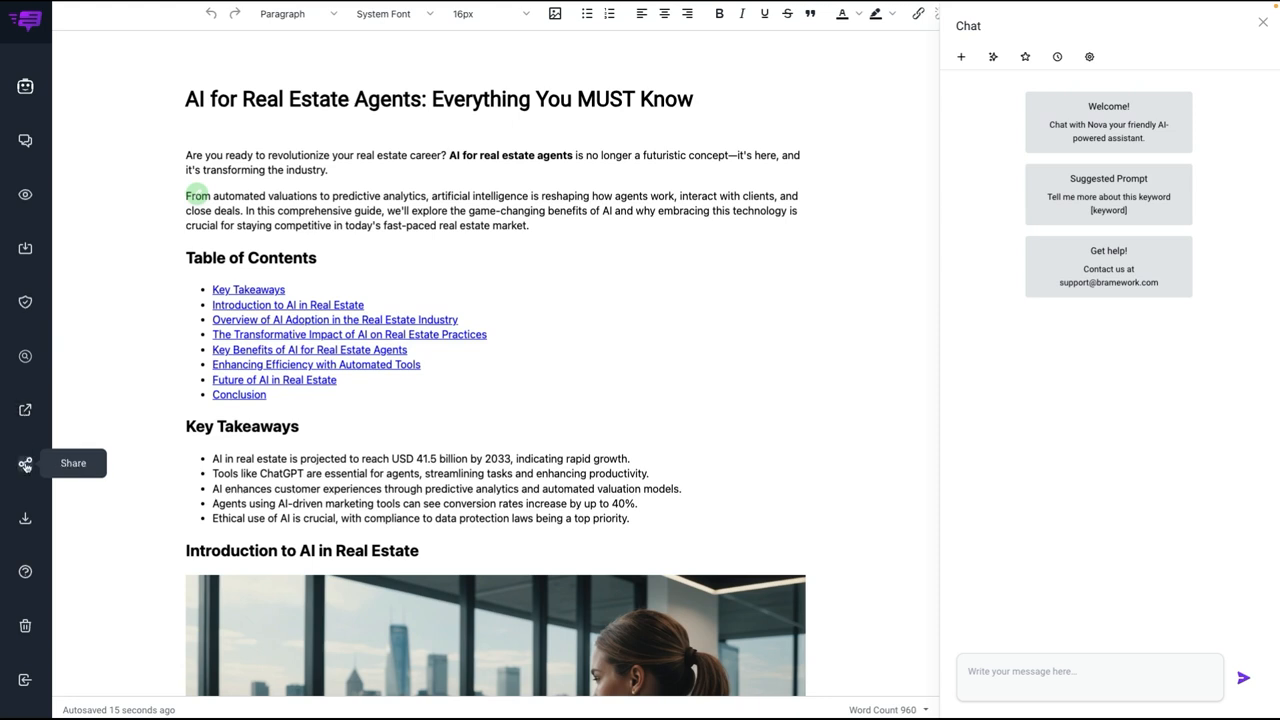
left_click(27, 520)
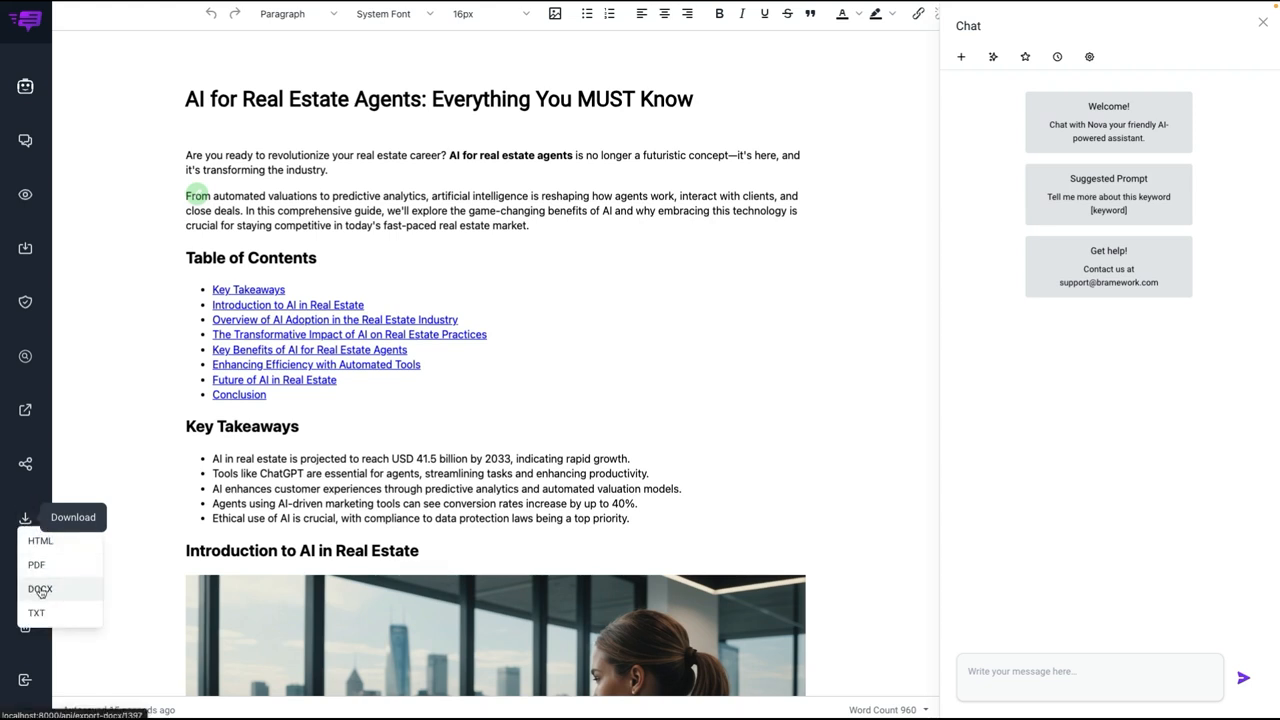
left_click(27, 519)
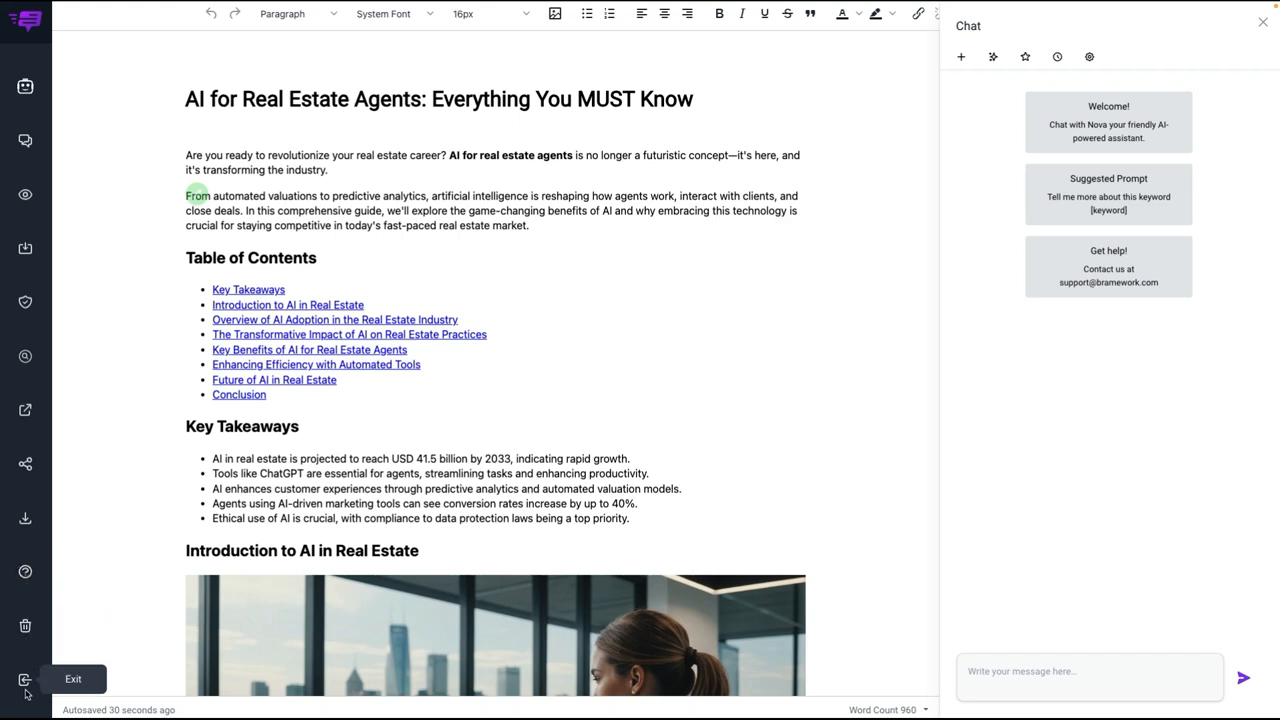
Step: Place the cursor at the end of the second introductory paragraph and examine the Assistant's Instruct settings, Cheatsheet and AI Writing Tools
left_click(430, 212)
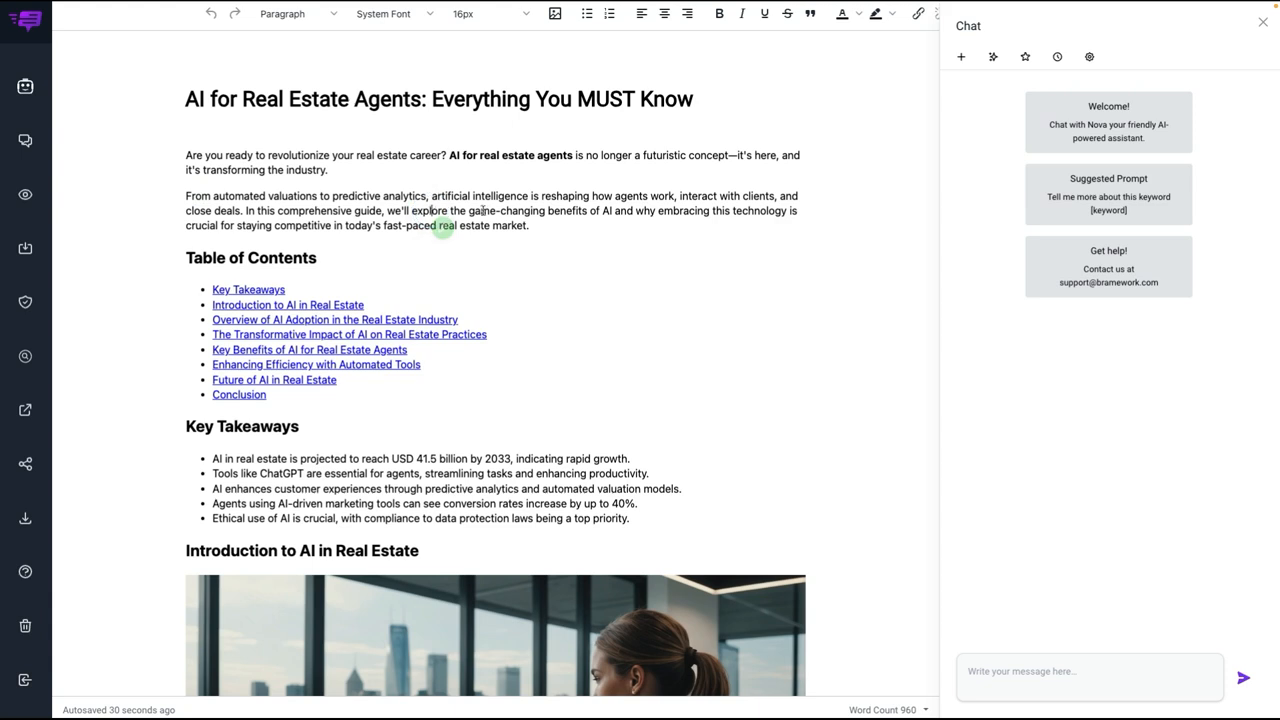
left_click(544, 221)
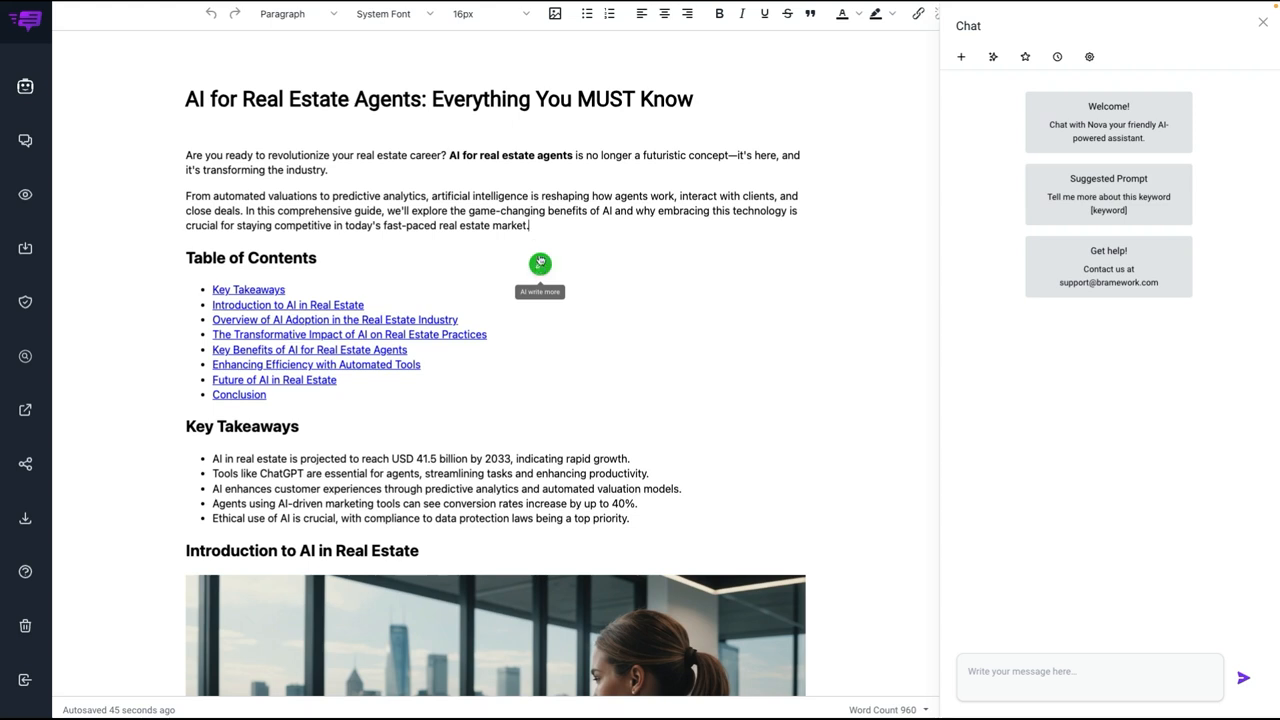
left_click(25, 86)
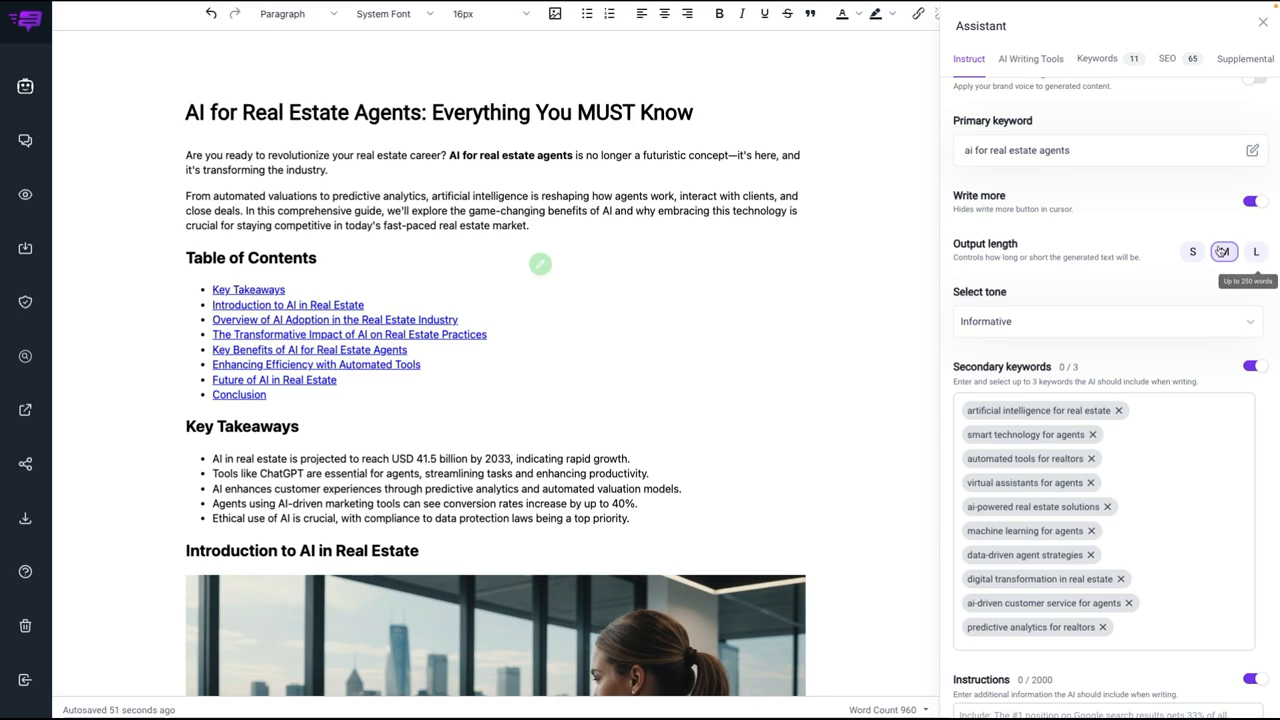
scroll(1037, 237, "down", 2)
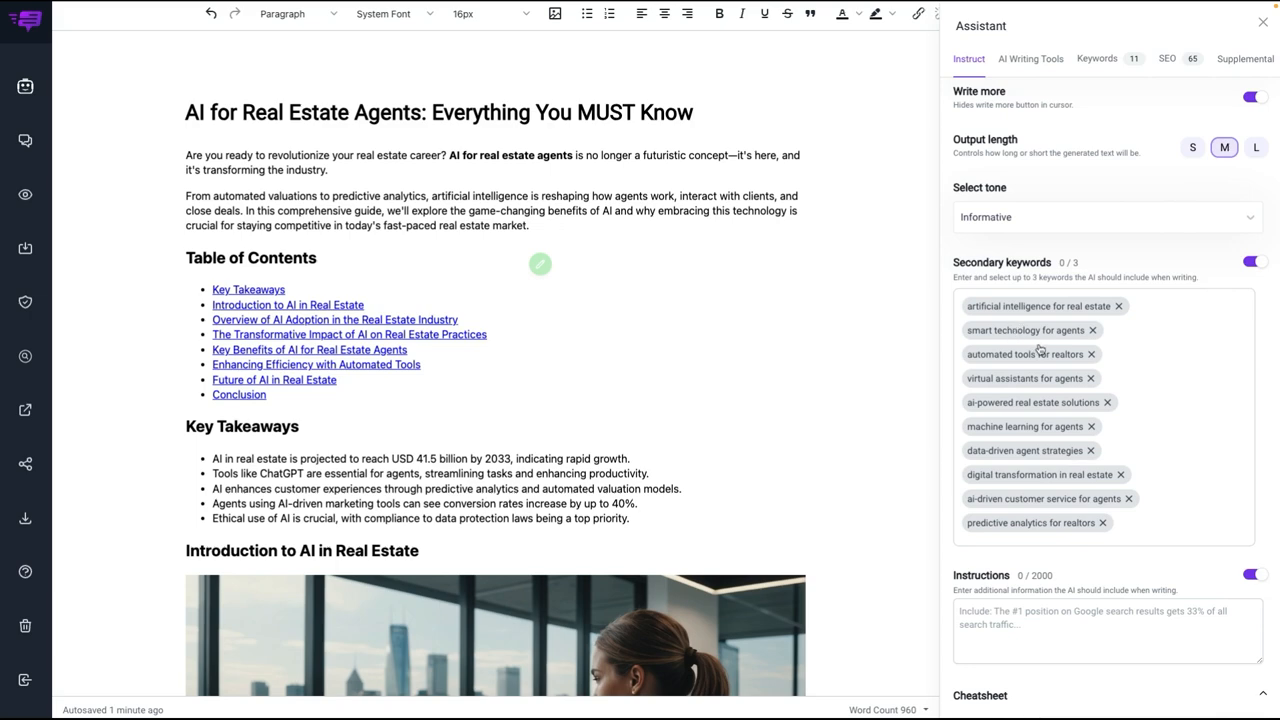
scroll(1040, 348, "down", 5)
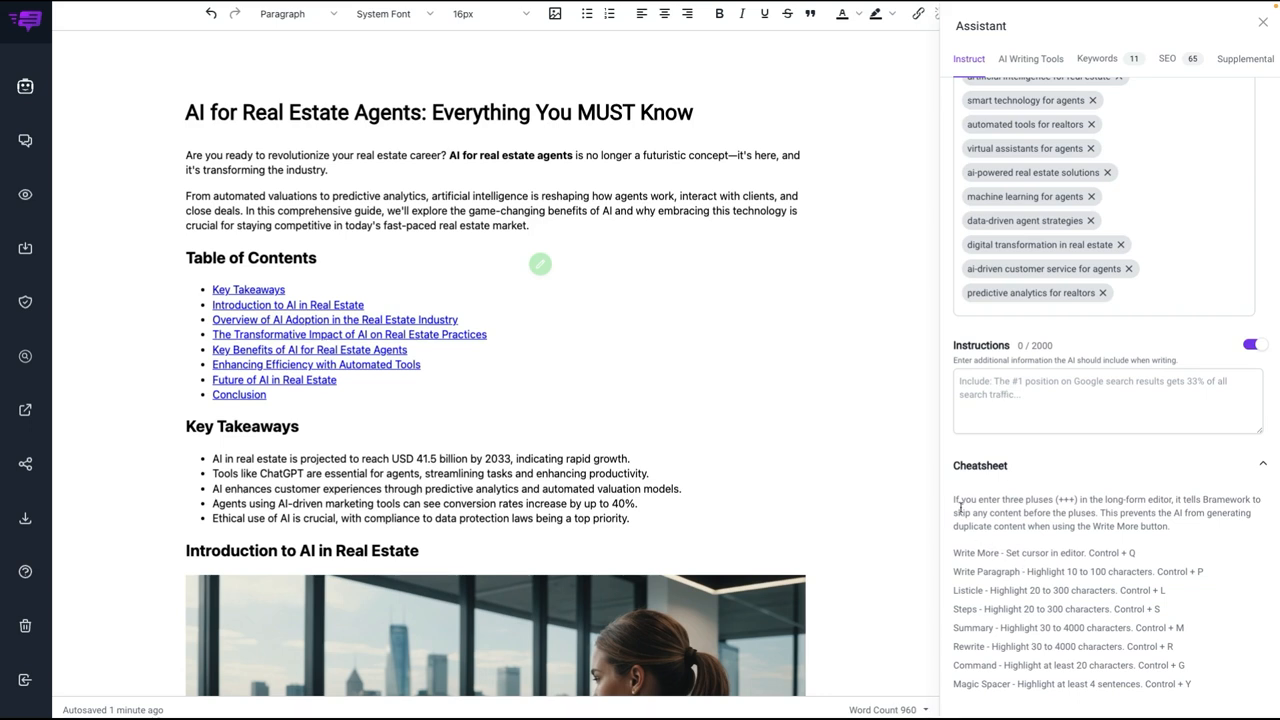
scroll(1058, 586, "up", 5)
scroll(1040, 496, "up", 3)
left_click(792, 187)
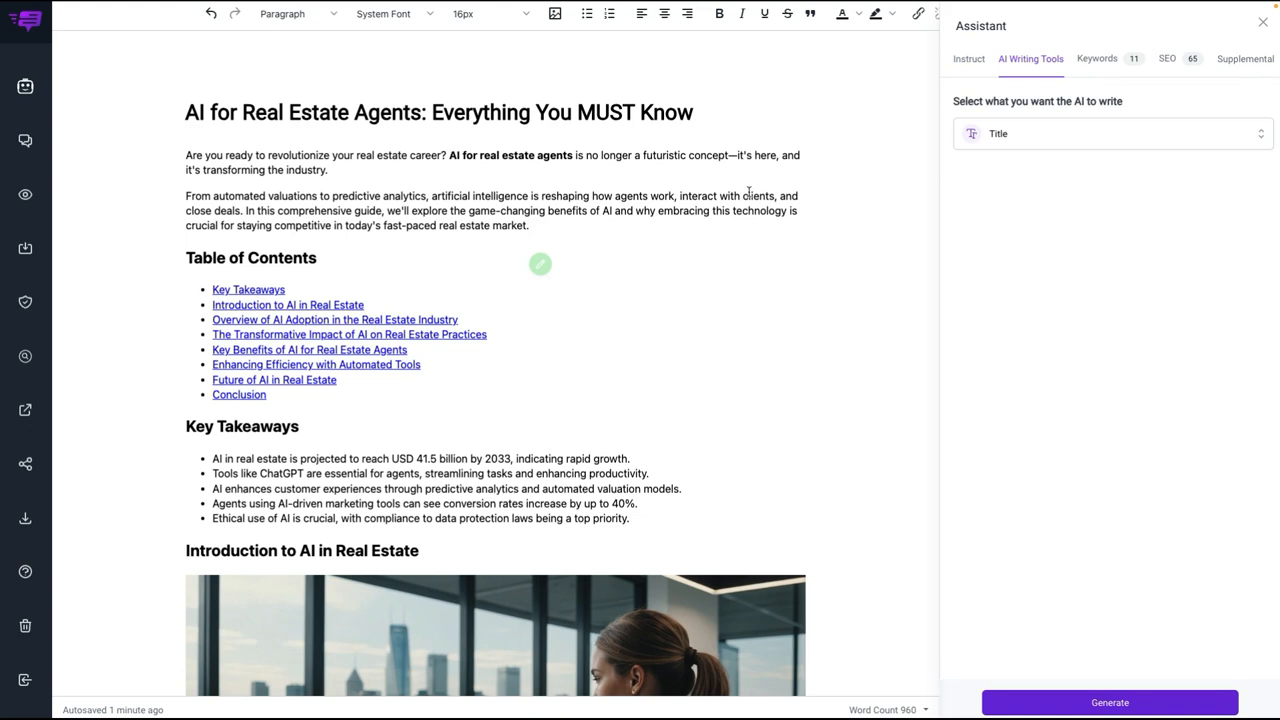